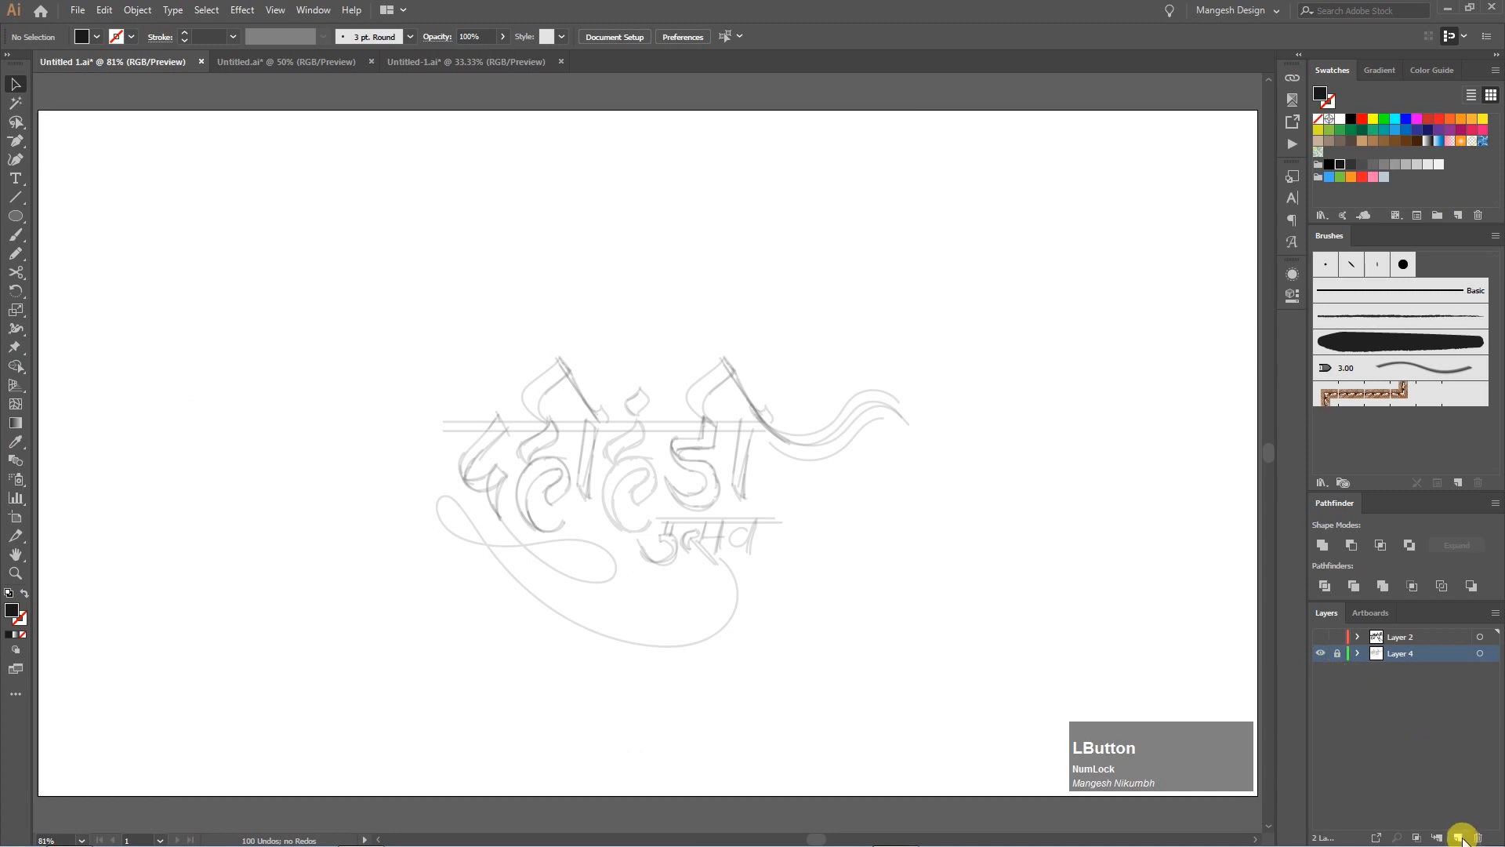
Choose the 10 pt. Round calligraphic brush and accept its options: -45° angle, 13% roundness and 10 pt size.
double_click(1347, 264)
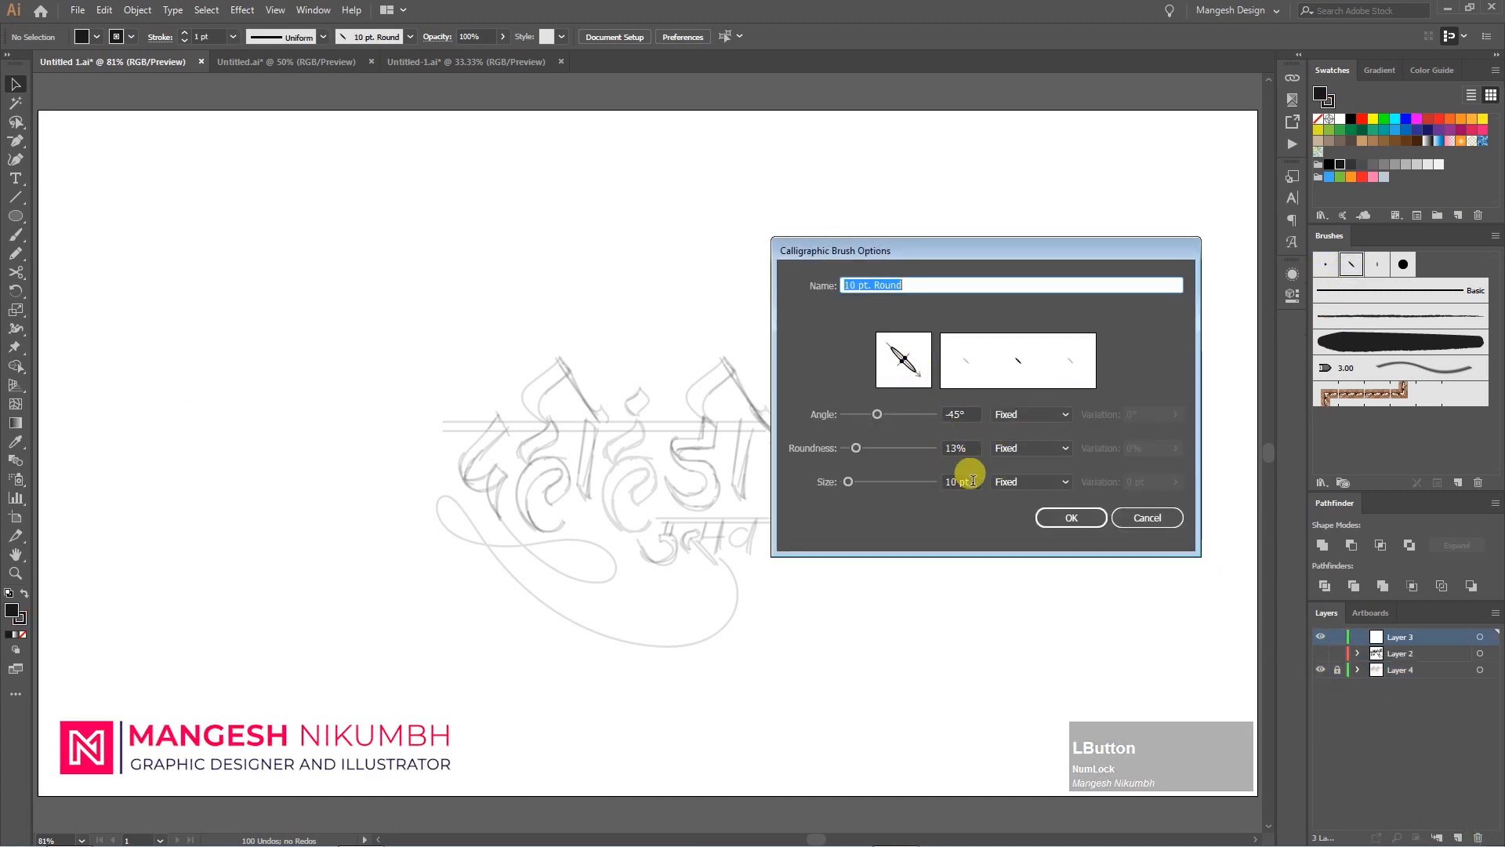
click(1051, 481)
click(1070, 518)
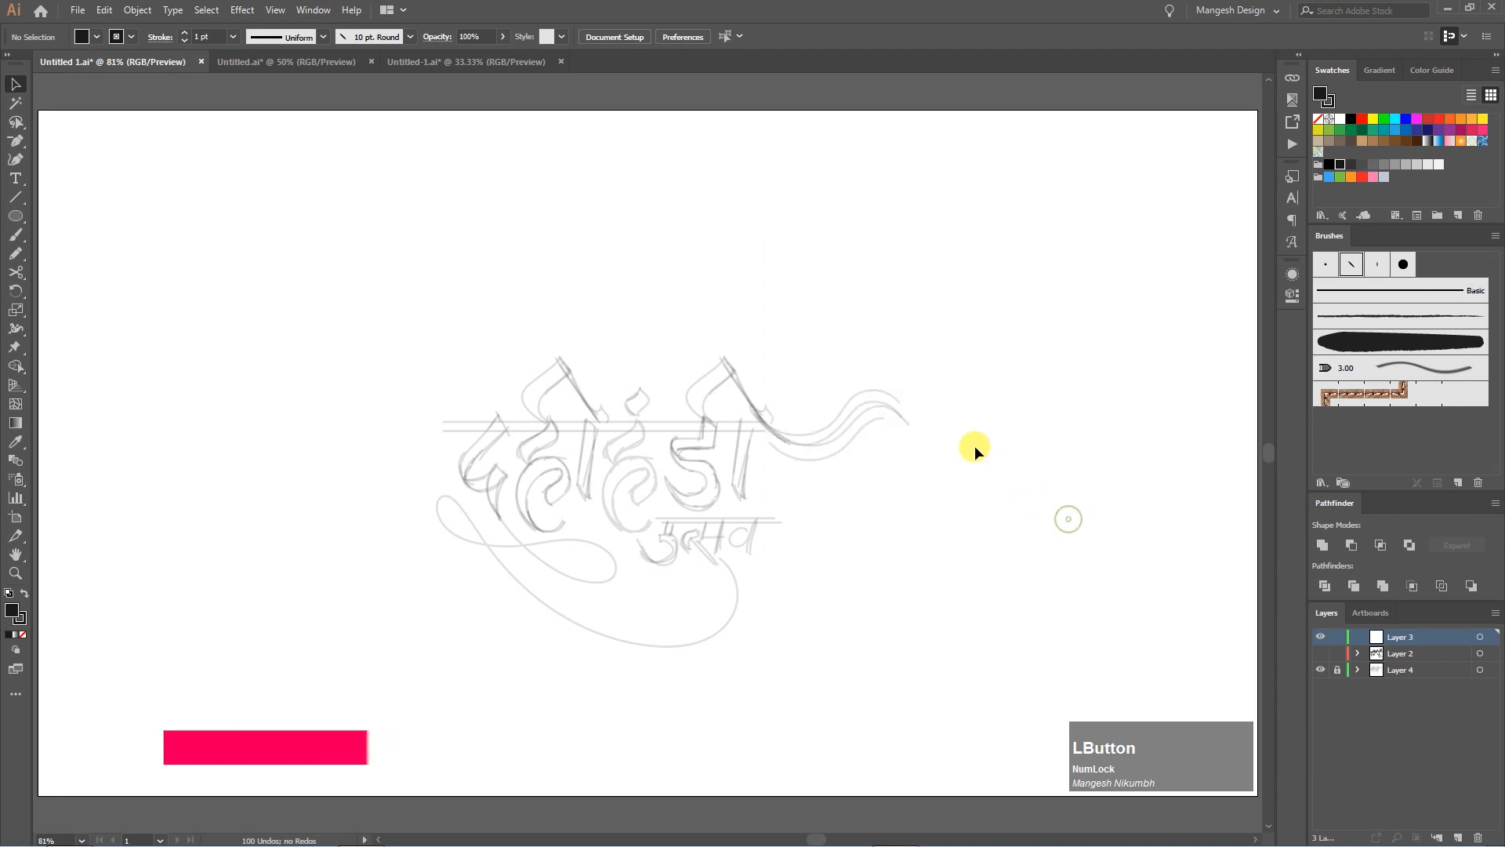
Paint a horizontal headline about 474 px long along the sketch's upper guide, set its stroke to 2 pt and shift it right.
click(23, 237)
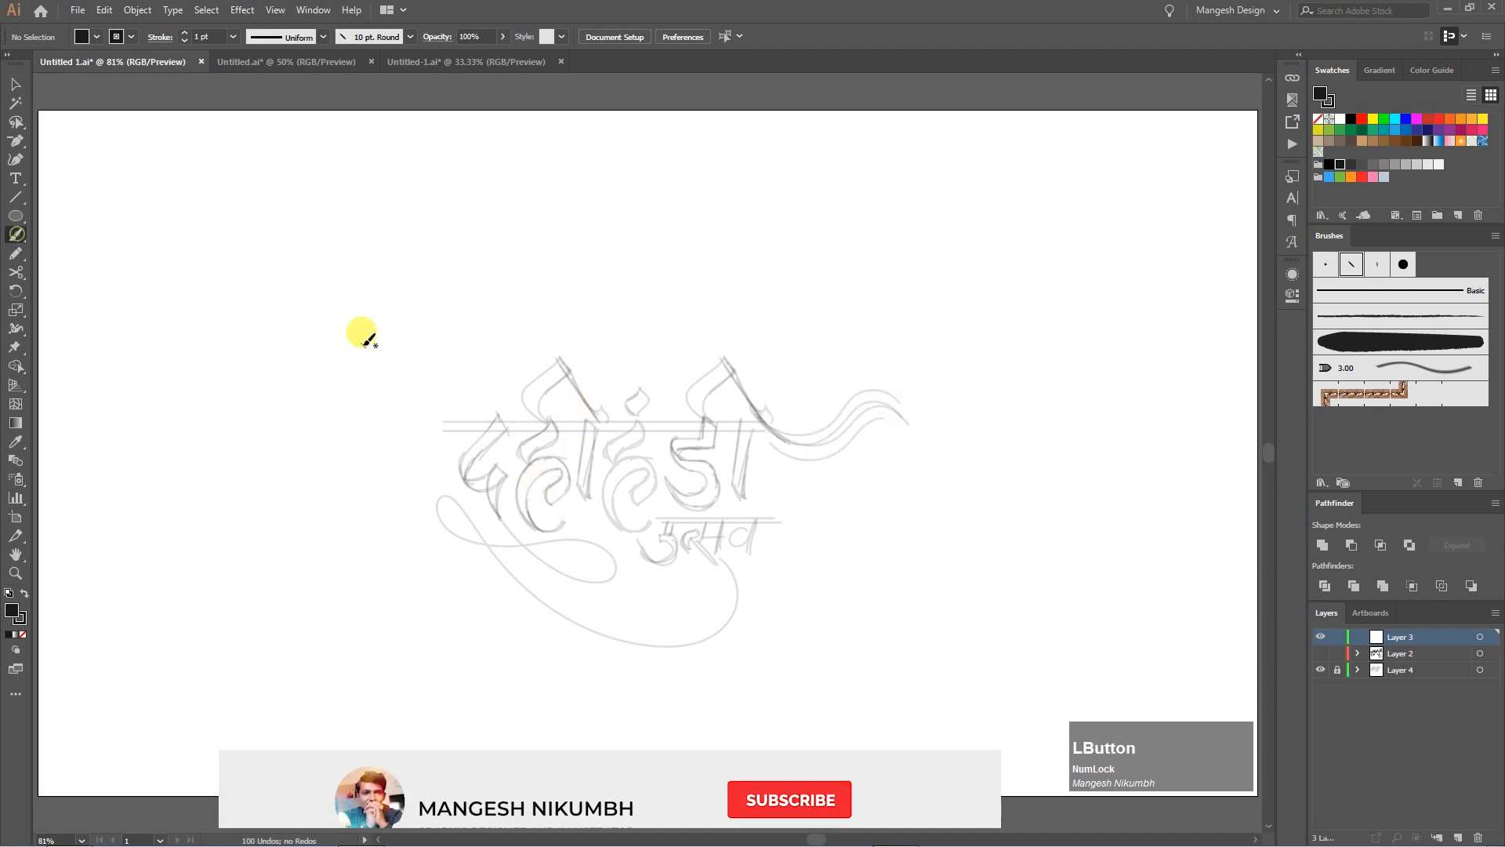
drag(443, 426, 744, 426)
key(v)
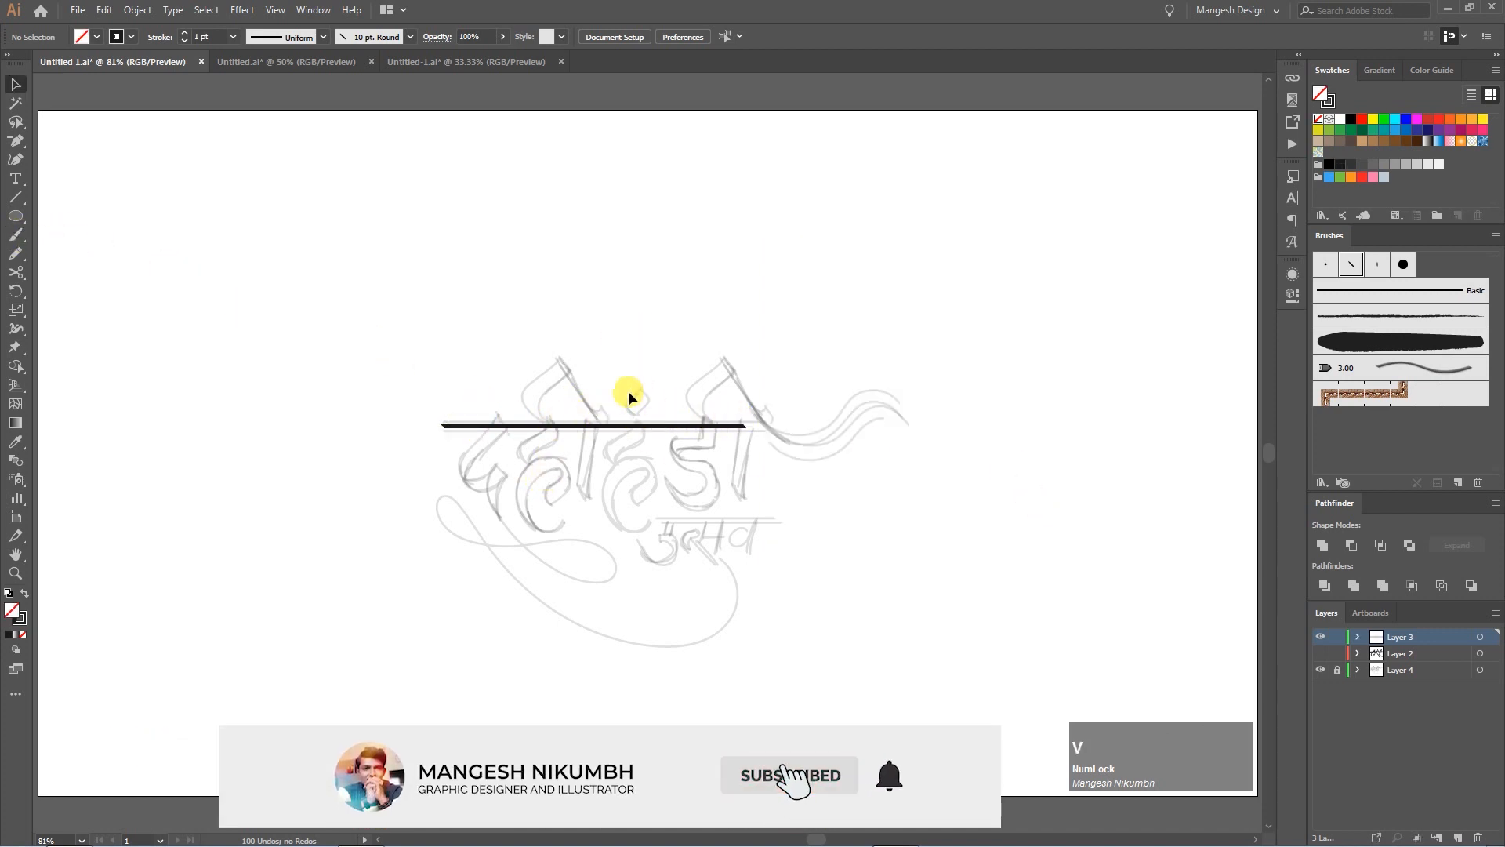
drag(630, 399, 598, 462)
click(245, 37)
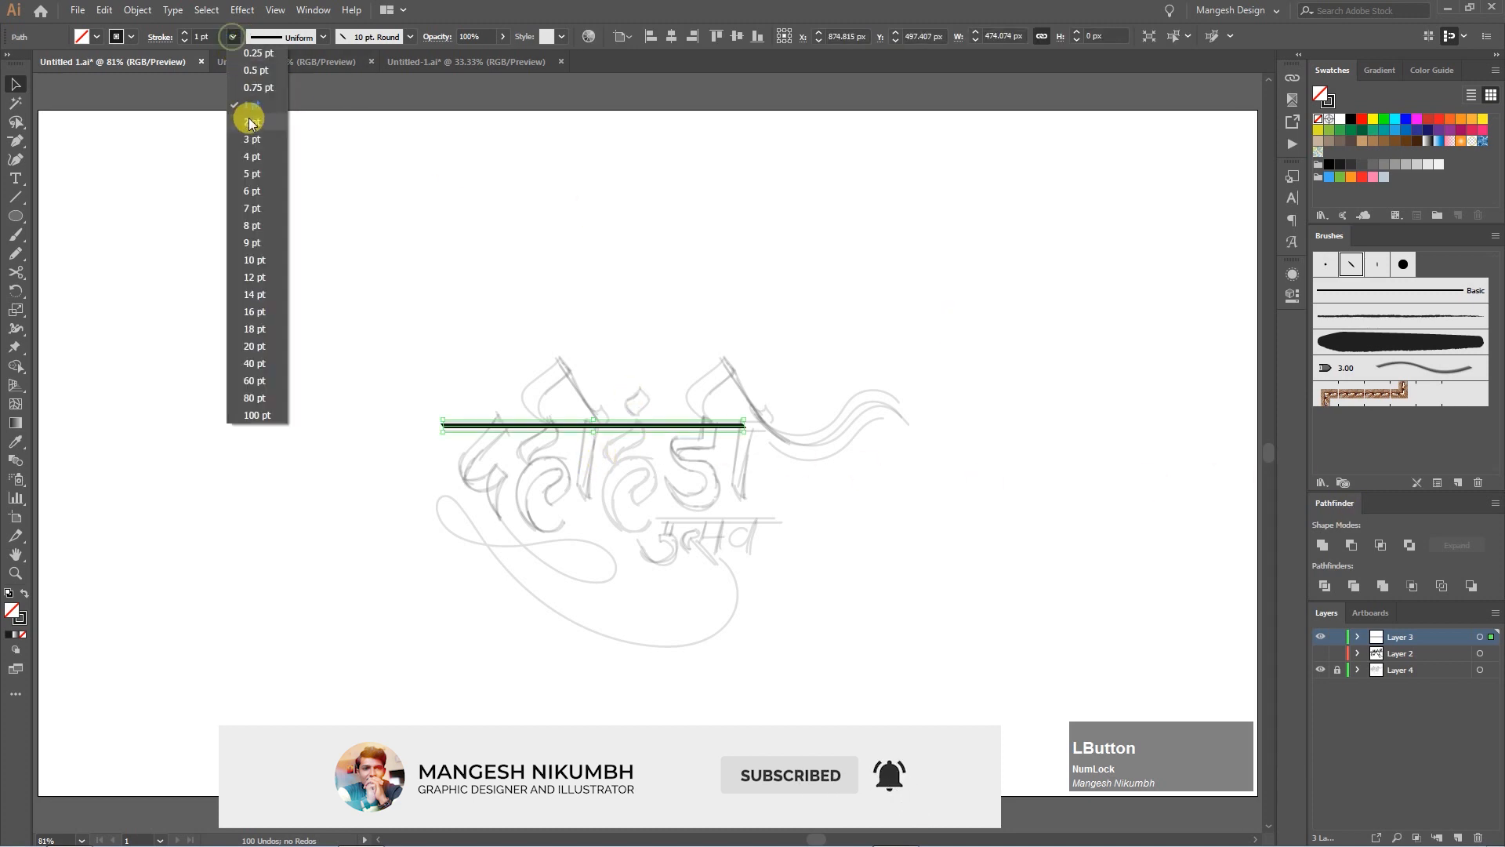
click(243, 110)
key(ctrl+plus)
key(ctrl+plus)
drag(677, 401, 711, 401)
key(a)
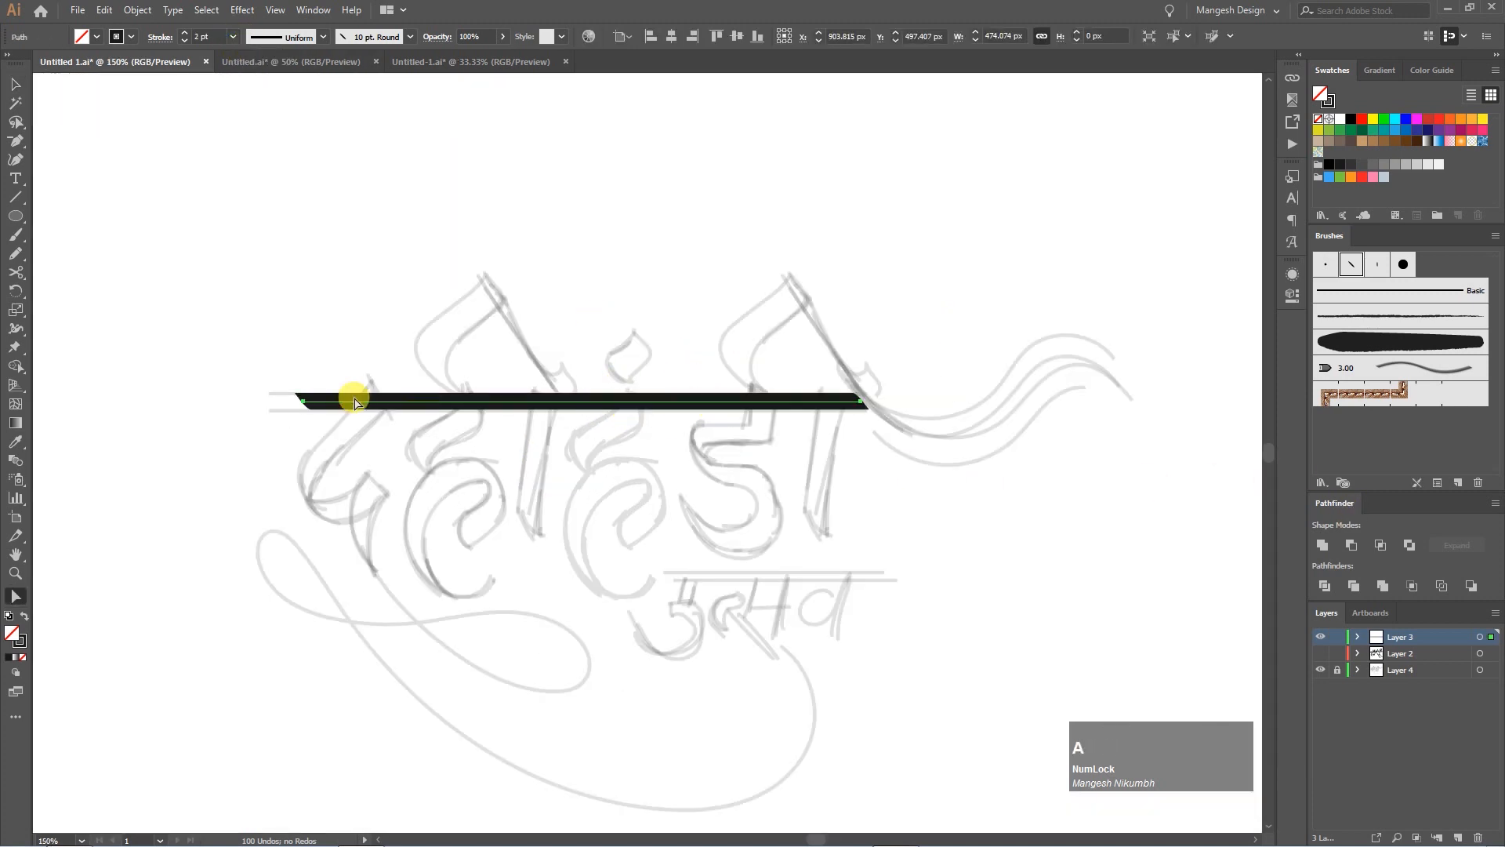
click(344, 357)
Set the brush stroke weight to 3 pt on a trial diagonal stroke over the first letter and delete that stroke.
key(b)
drag(544, 477, 640, 450)
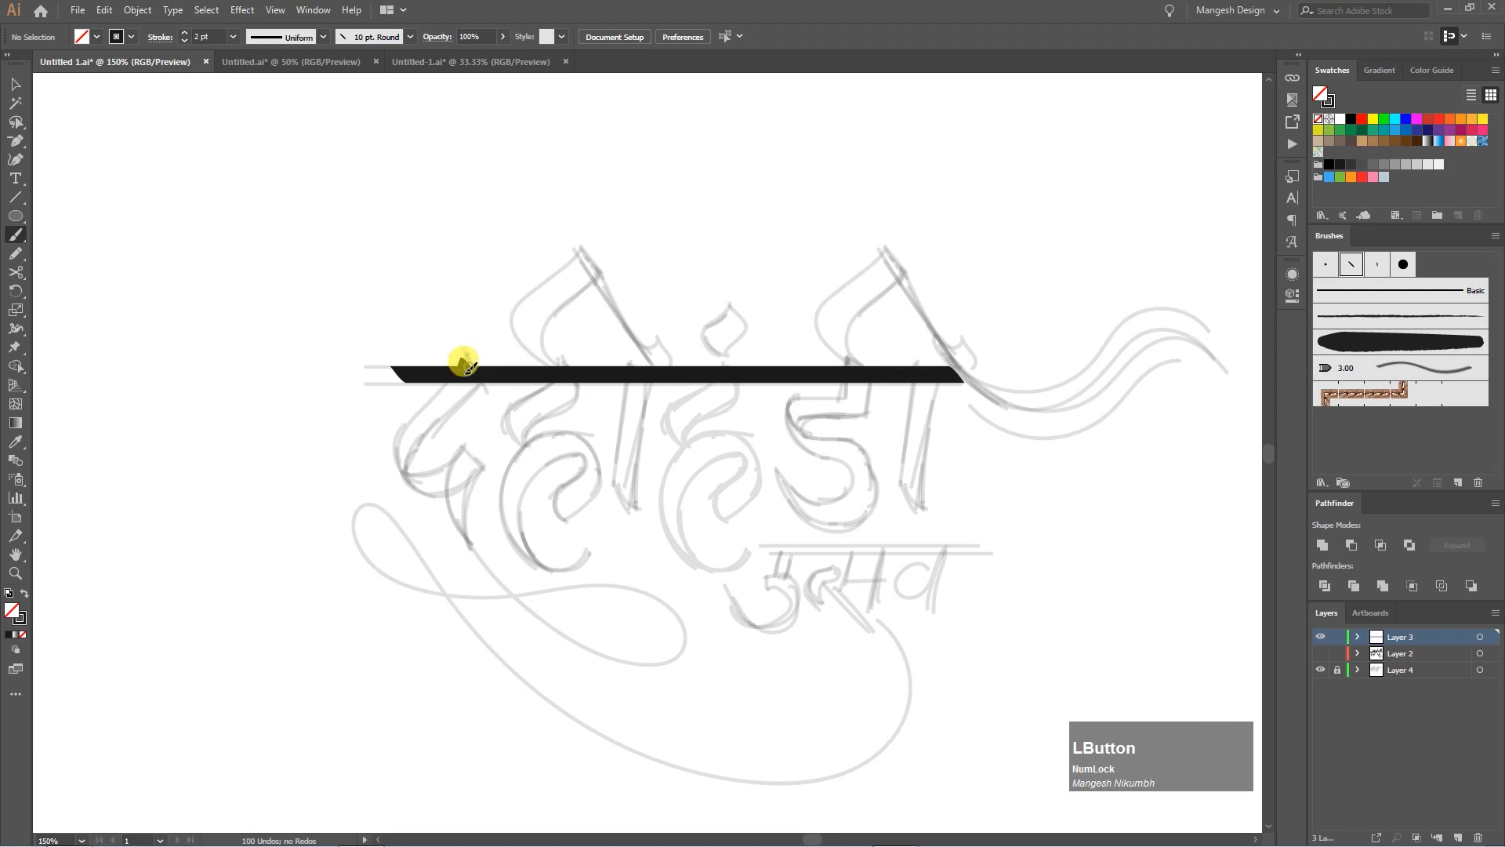
drag(469, 366, 405, 441)
key(v)
click(423, 423)
click(223, 44)
click(254, 139)
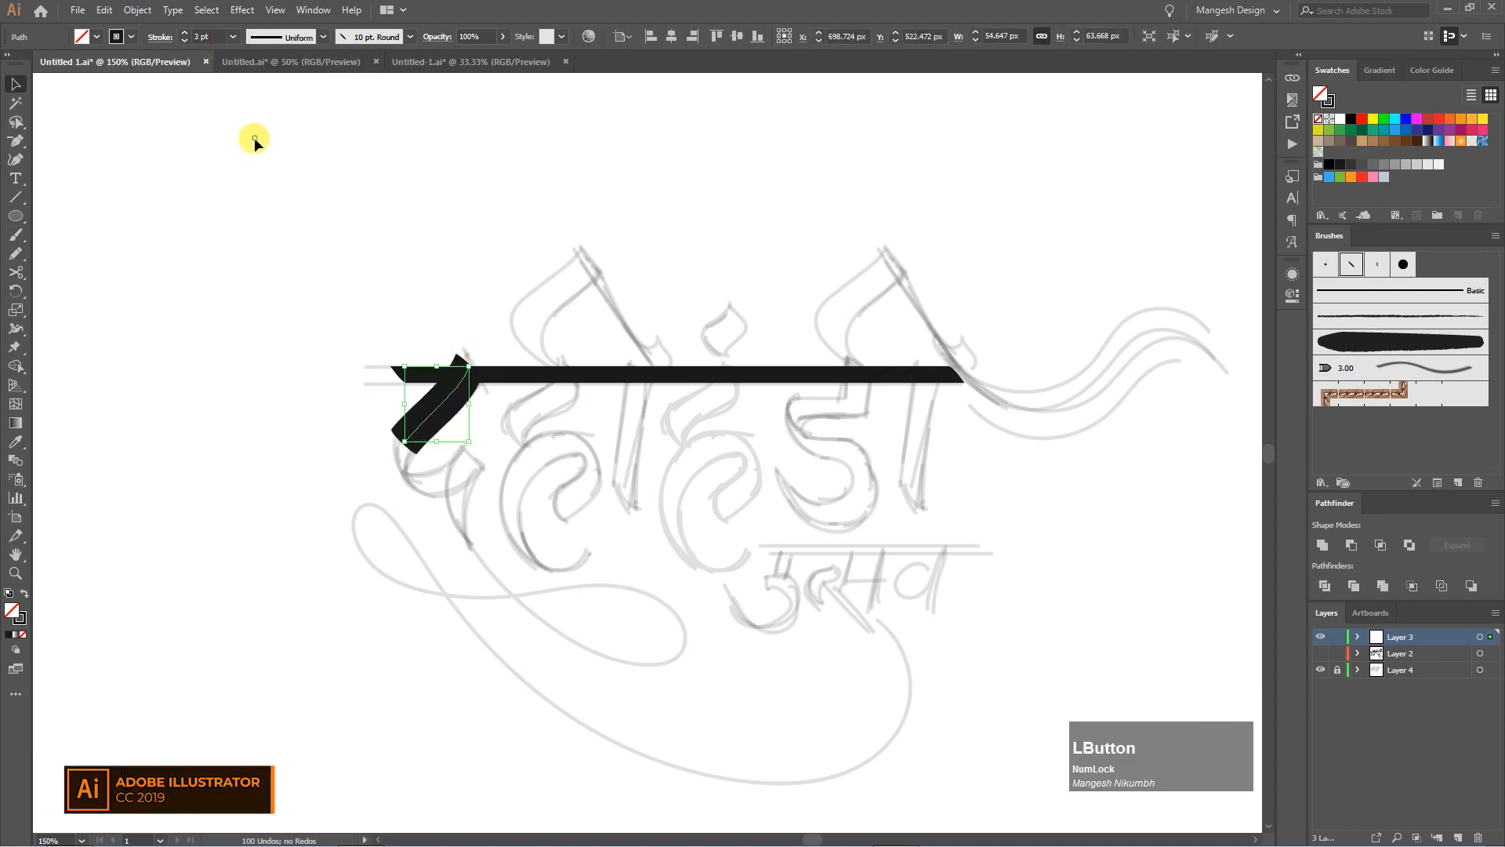
click(496, 485)
click(407, 426)
key(Delete)
Paint the first letter द over the sketch below the headline, undoing and repainting unsatisfactory strokes.
key(b)
drag(473, 365, 508, 416)
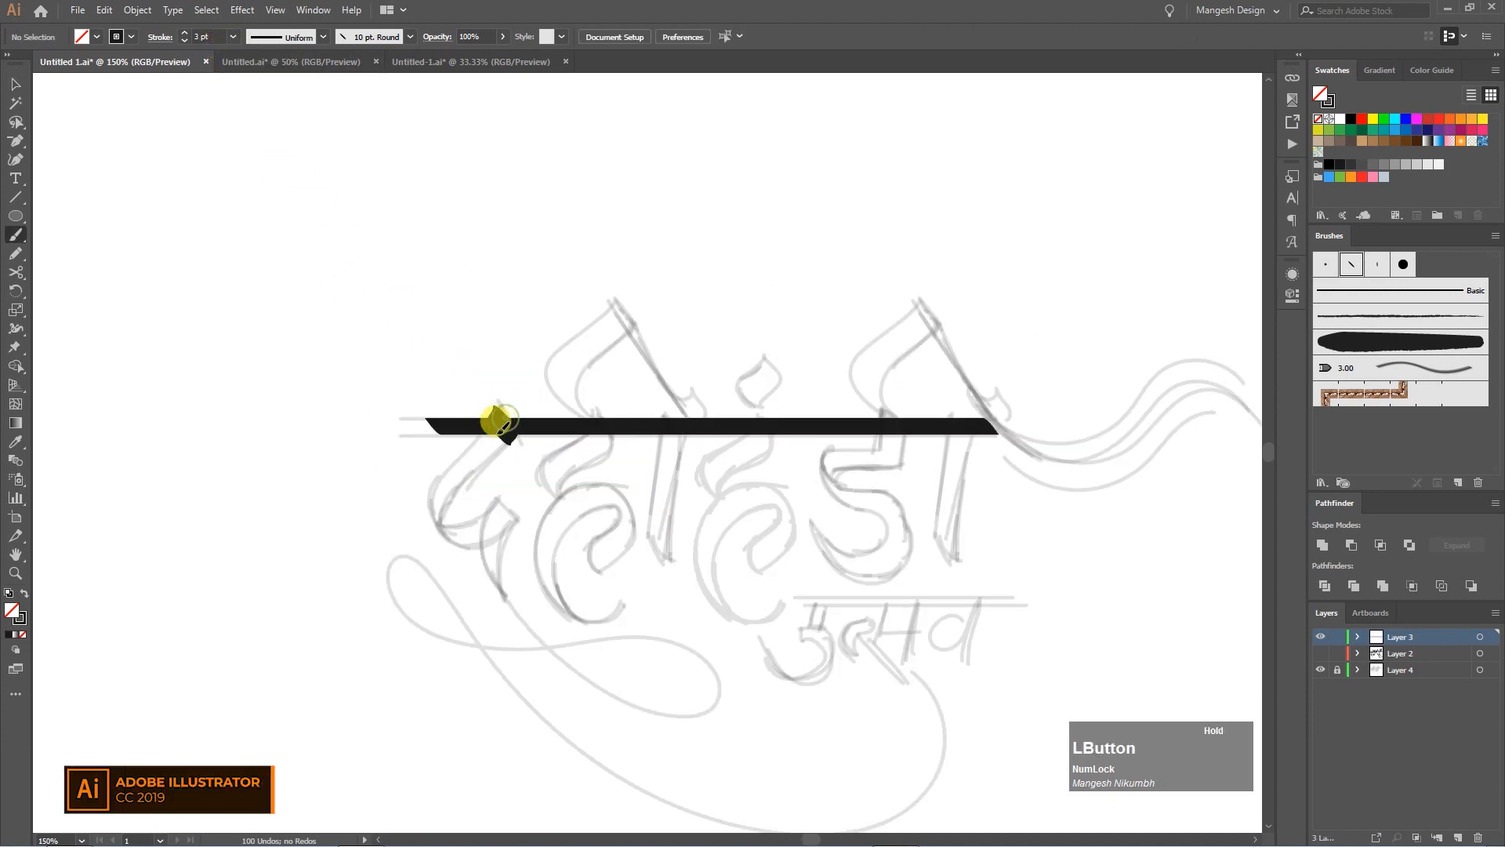
key(ctrl+z)
mouse_move(437, 508)
mouse_down()
mouse_move(483, 445)
mouse_move(436, 511)
mouse_up()
key(ctrl+minus)
drag(575, 466, 554, 539)
key(ctrl+z)
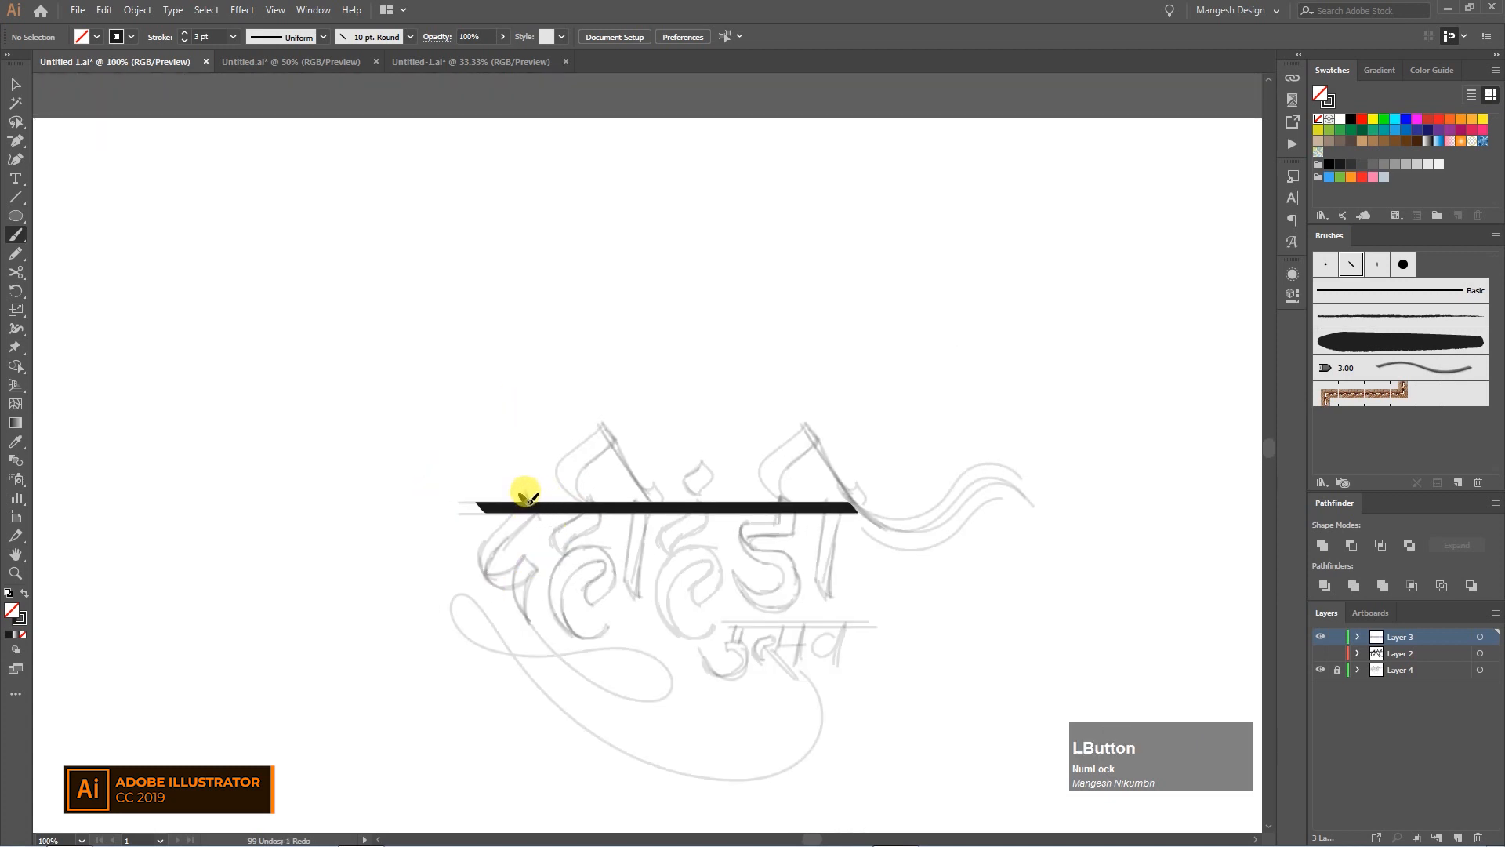
drag(535, 557, 537, 555)
scroll(543, 539, down, 1)
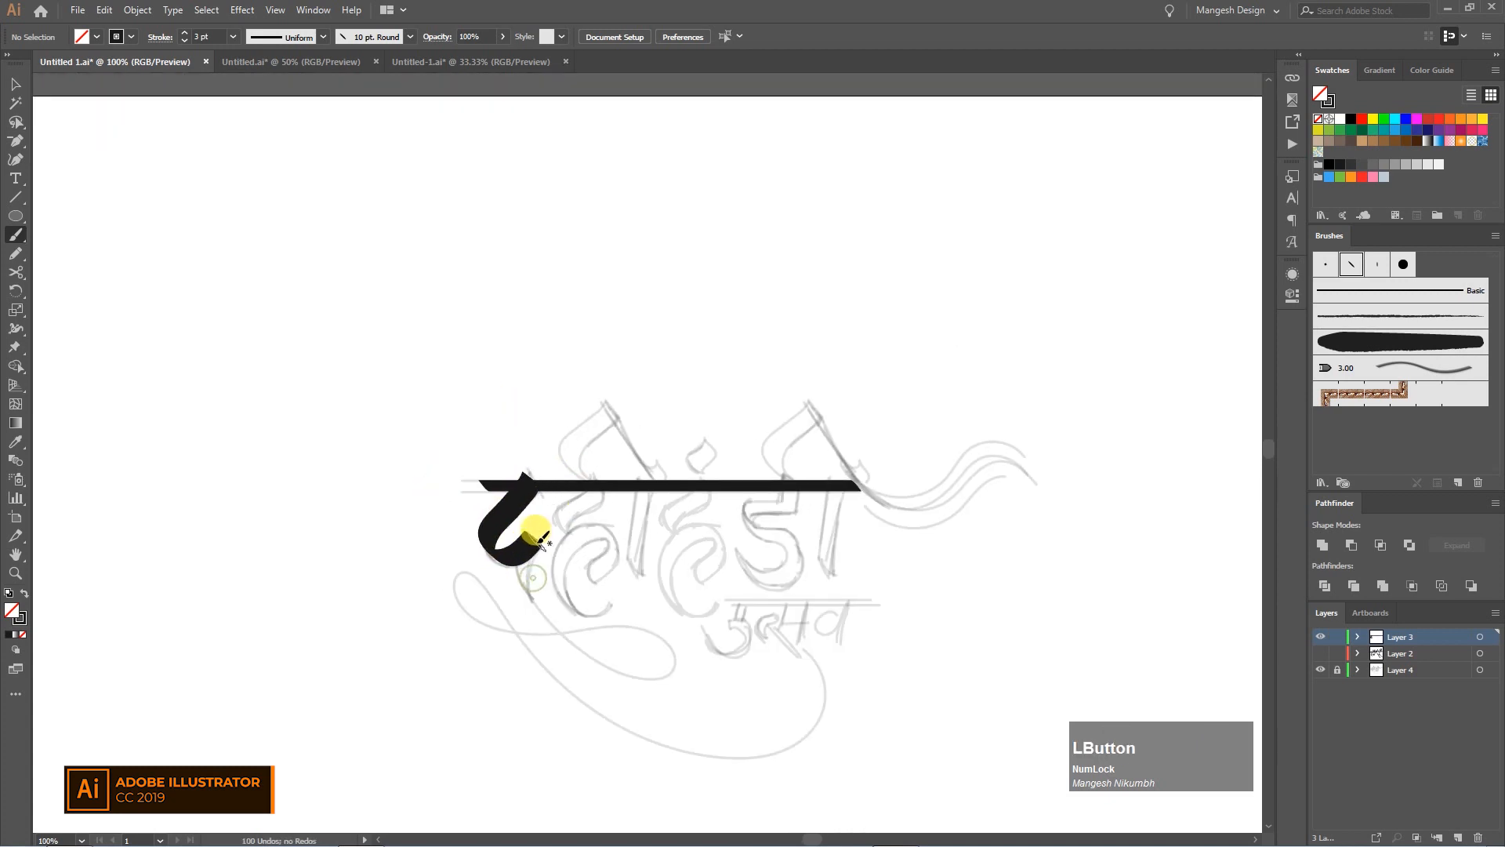
key(ctrl+z)
key(ctrl+z)
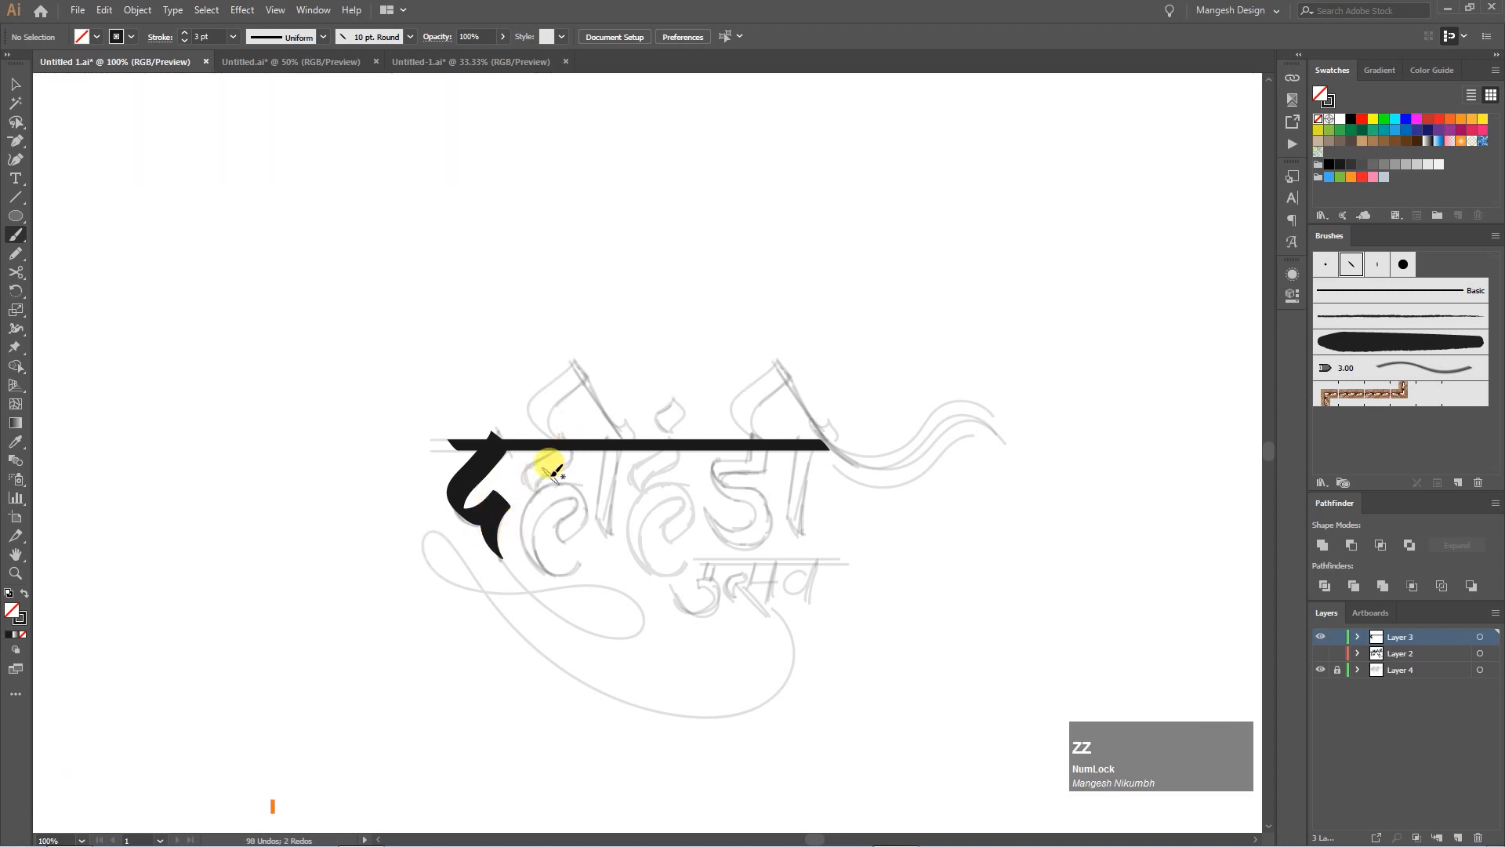
Paint the second letter ह over the sketch, undoing and repainting its curved strokes.
key(ctrl+z)
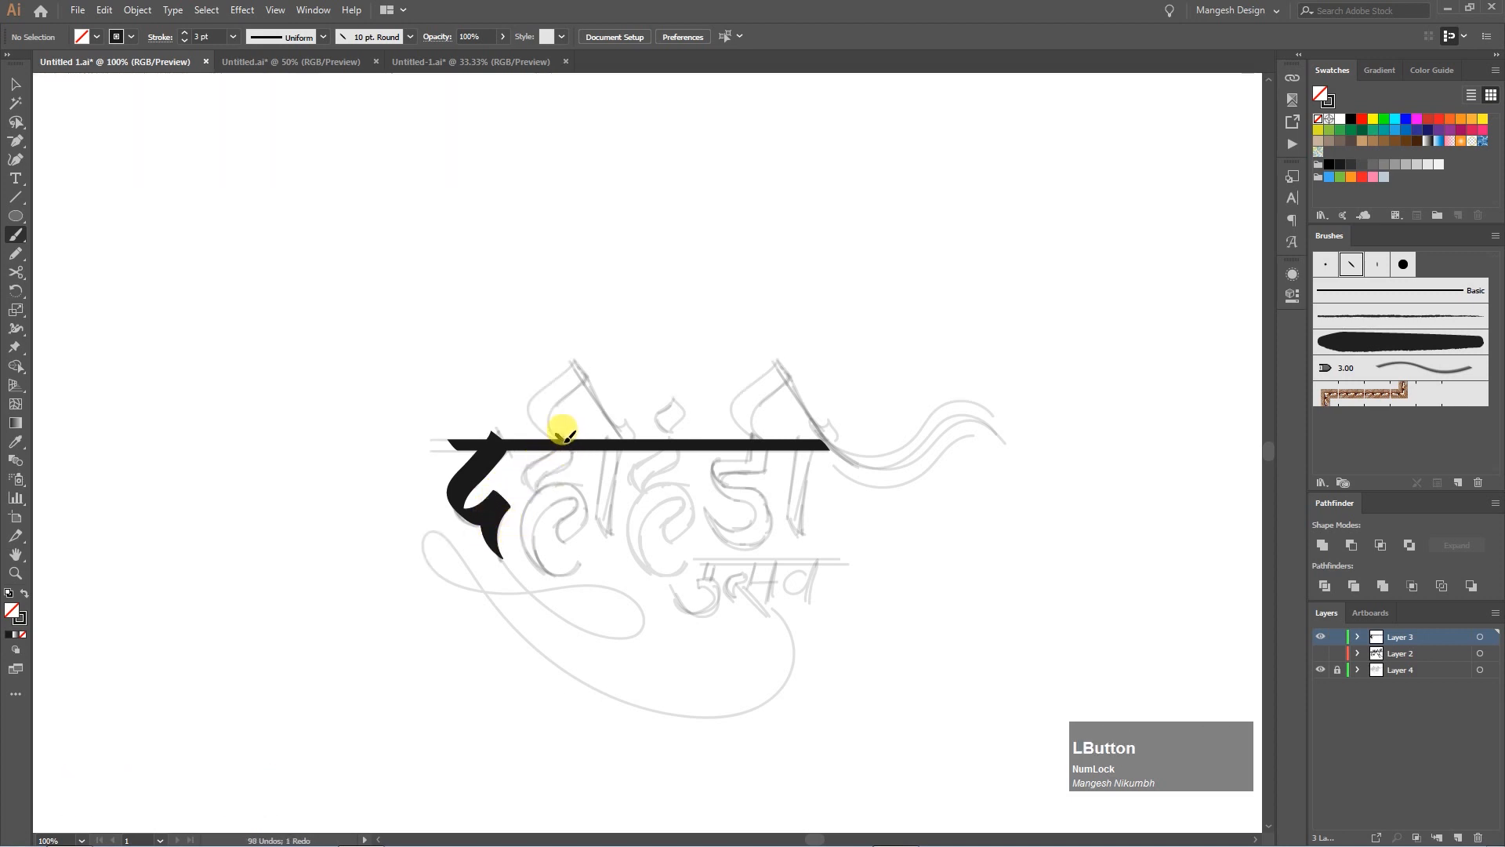
key(ctrl+z)
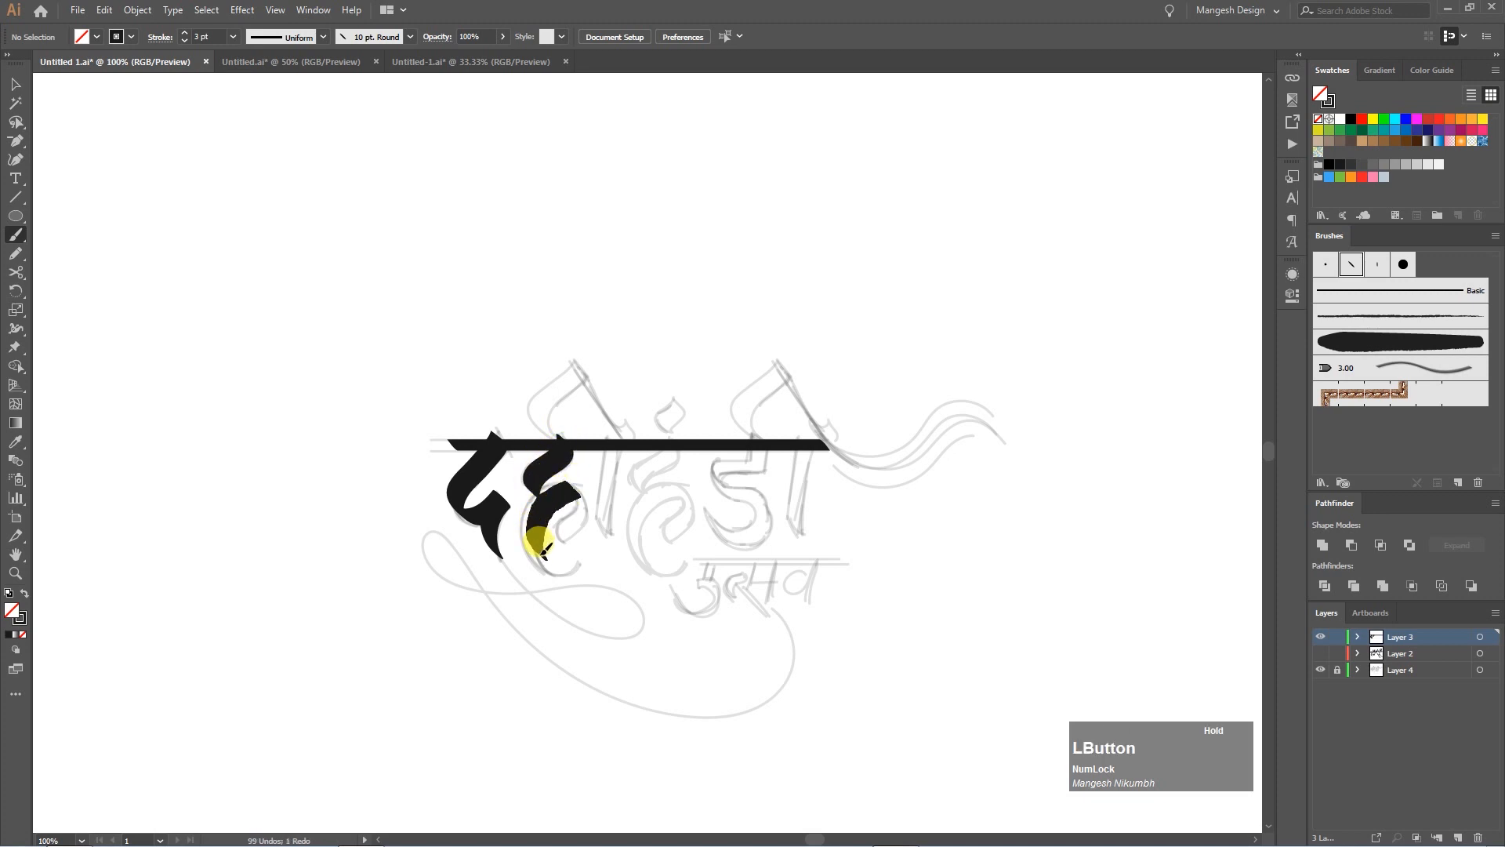
key(ctrl+z)
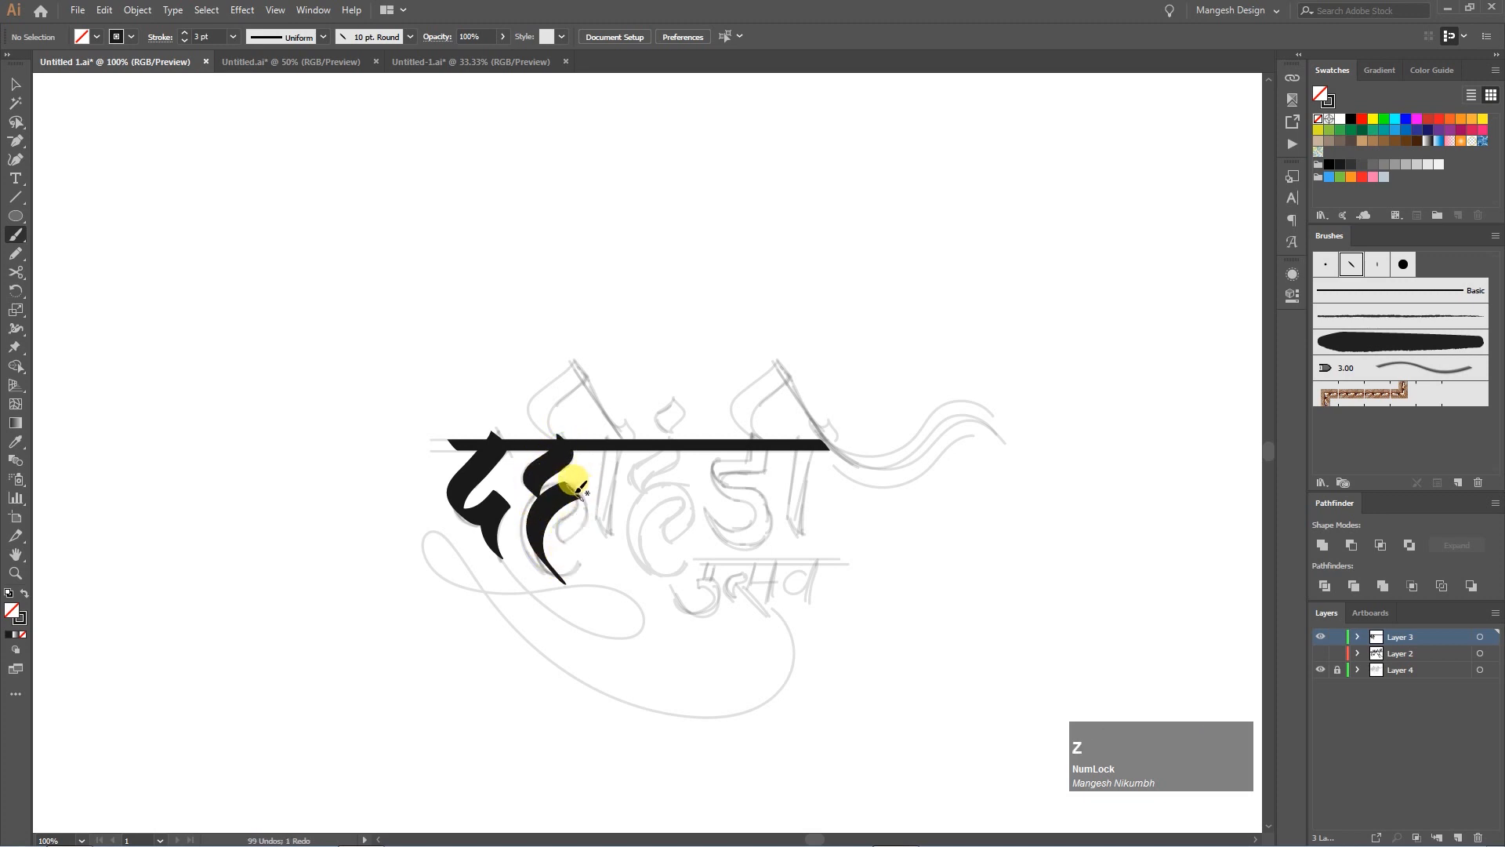
drag(571, 517, 567, 534)
mouse_move(575, 537)
mouse_down()
mouse_move(537, 548)
mouse_move(551, 521)
mouse_move(512, 517)
mouse_up()
Nudge the painted strokes of ह left, closer to the first letter.
key(v)
drag(593, 578, 504, 471)
key(Left)
key(Left)
key(Left)
key(Left)
key(Left)
click(528, 551)
Paint the slanted vertical stem after ह and fine-tune its horizontal position.
key(b)
drag(577, 422, 578, 539)
click(582, 430)
key(Left)
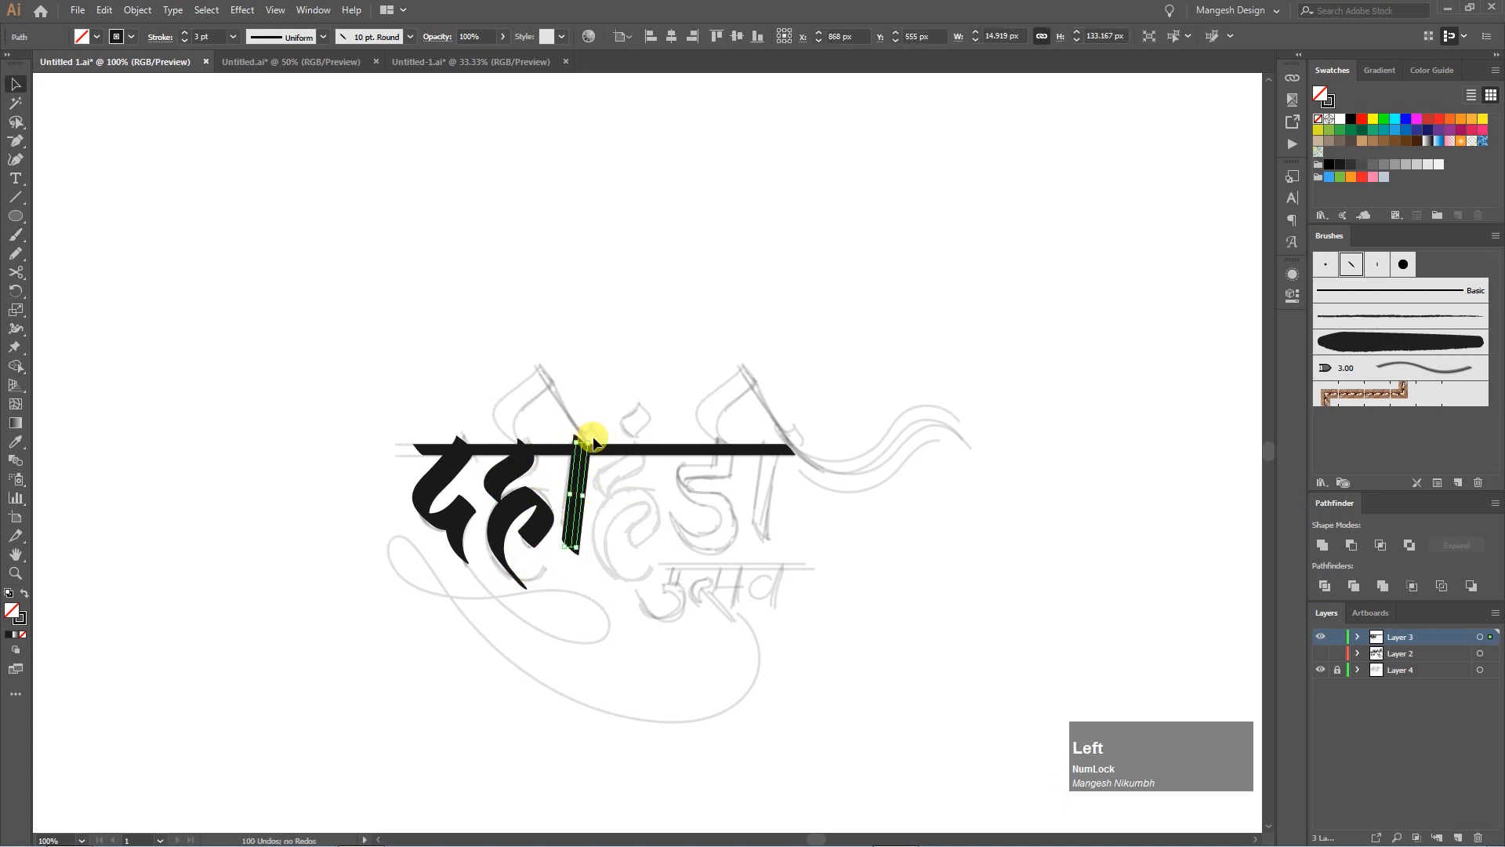
key(a)
click(603, 515)
key(v)
click(578, 519)
key(Right)
key(Right)
Adjust the upper stroke of ह and nudge its lower stroke left and up so the parts join.
click(524, 468)
drag(528, 442, 539, 447)
key(Down)
click(528, 507)
key(Left)
key(Left)
key(Up)
Nudge the vertical stem after ह slightly left and down.
click(584, 554)
click(582, 476)
key(Left)
key(Left)
key(Down)
key(Down)
Refine the shape and placement of the lower and upper strokes of ह, undoing an unsatisfactory change.
click(599, 506)
click(532, 499)
drag(546, 490, 554, 497)
click(583, 581)
click(512, 472)
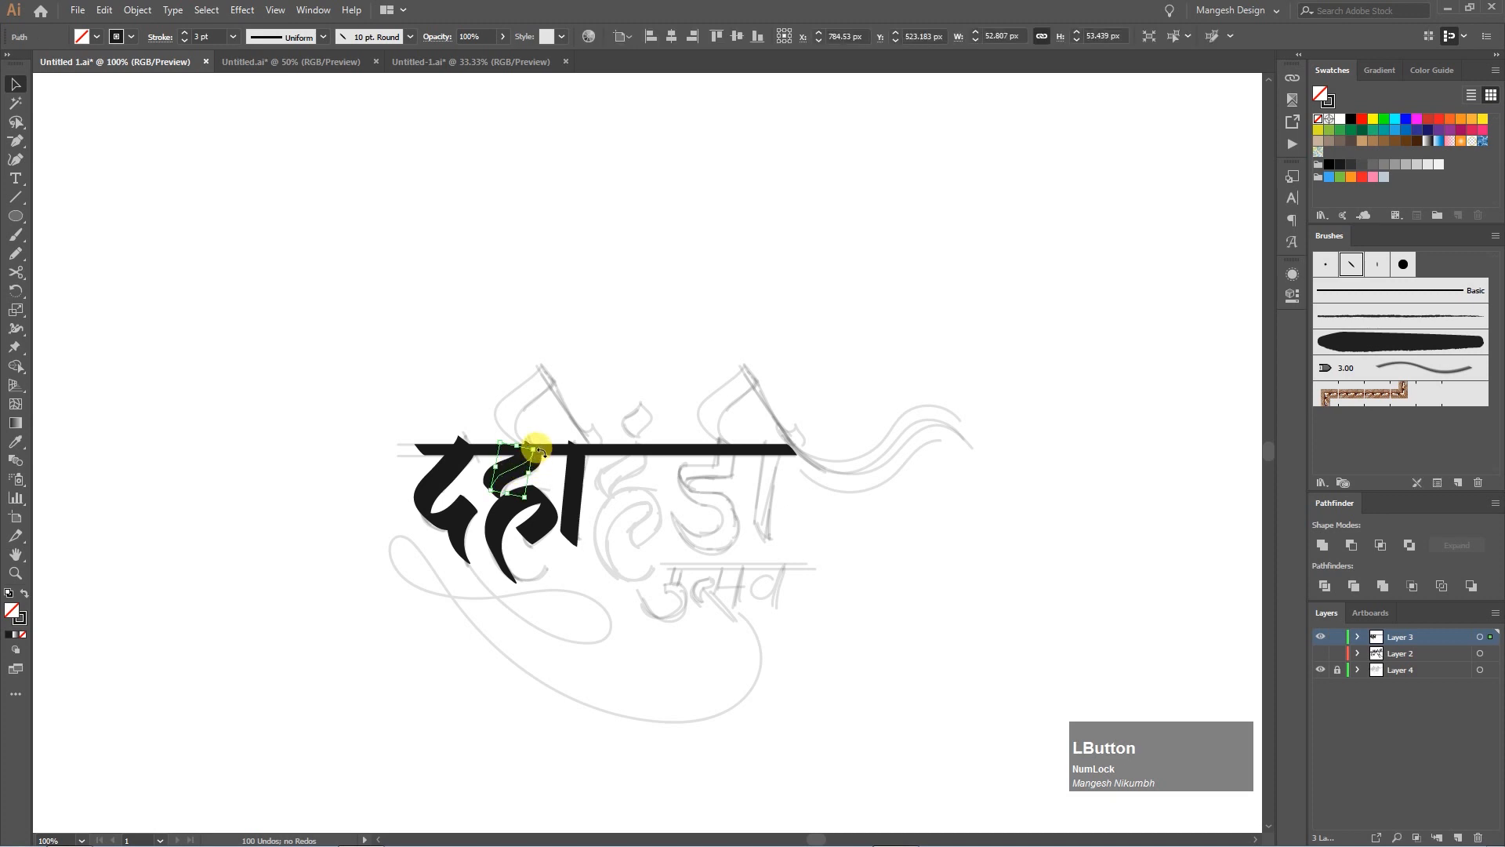
key(ctrl+z)
key(b)
key(v)
mouse_move(540, 448)
mouse_down()
mouse_move(554, 484)
mouse_move(511, 470)
mouse_up()
click(541, 496)
click(628, 499)
click(579, 471)
click(595, 459)
Paint the long looping swash beneath the letters and nudge it left.
key(b)
mouse_move(507, 556)
mouse_down()
mouse_move(531, 578)
mouse_move(463, 605)
mouse_move(635, 677)
mouse_move(680, 639)
mouse_up()
key(v)
click(595, 584)
key(Left)
key(Left)
key(Left)
key(Left)
key(Left)
key(Left)
Reposition the lower letter and swash strokes to align them beneath the headline.
click(621, 549)
mouse_move(627, 538)
mouse_down()
mouse_move(632, 585)
mouse_move(547, 580)
mouse_move(655, 579)
mouse_up()
click(519, 615)
click(554, 603)
click(721, 598)
drag(607, 557, 557, 552)
click(557, 552)
key(Right)
key(Right)
click(643, 539)
Paint the diamond dot above the second ह and duplicate the vertical stem at the end of the headline.
key(b)
drag(587, 460, 592, 496)
mouse_move(487, 527)
mouse_down()
mouse_move(467, 493)
mouse_move(509, 512)
mouse_up()
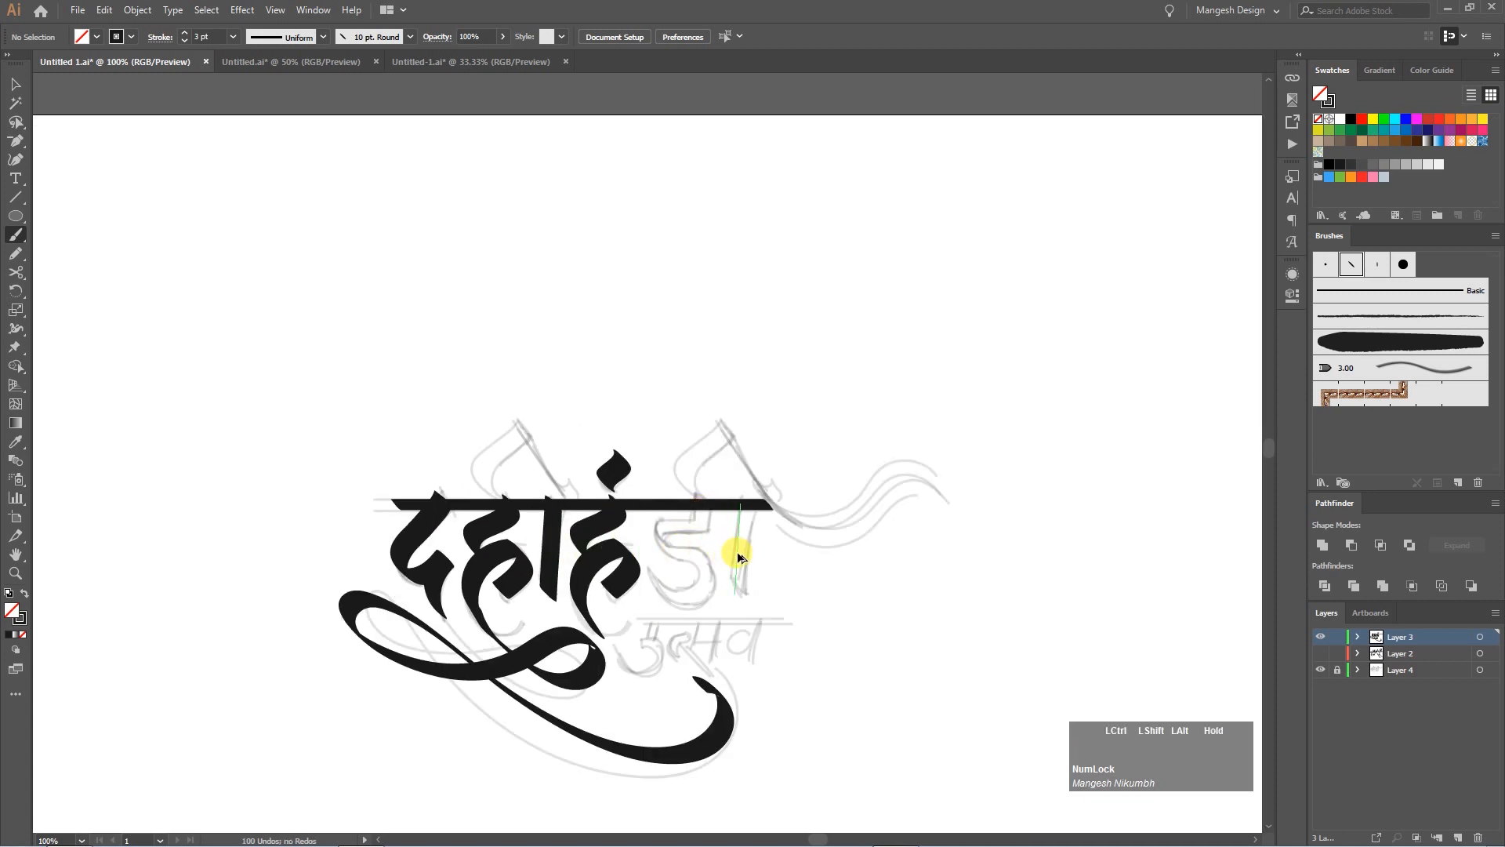
drag(741, 558, 739, 563)
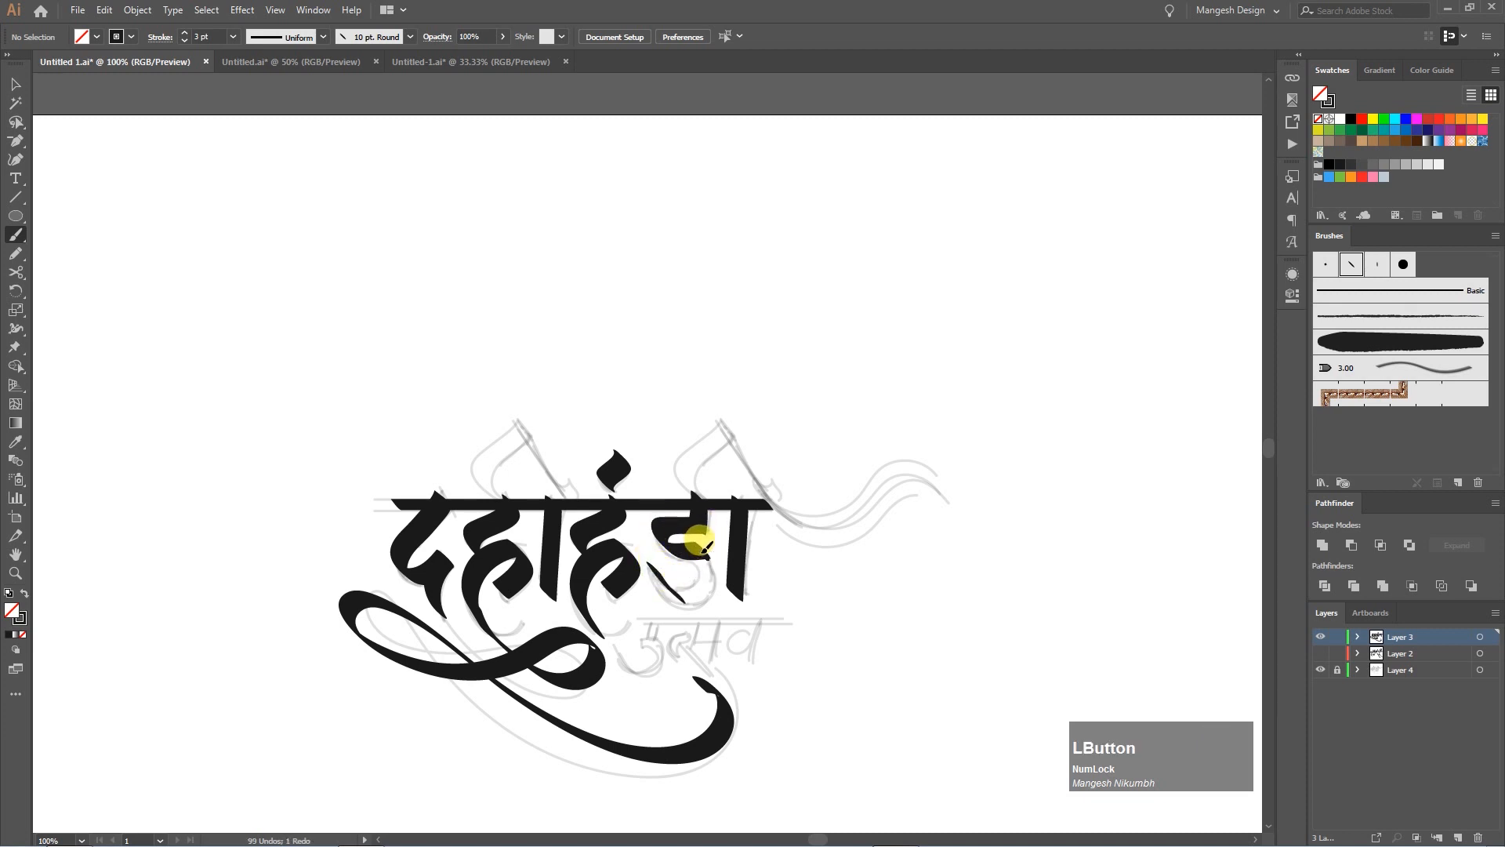
Paint the curved body of ड and the arched vowel sign above the first vertical stem.
drag(668, 584, 667, 582)
drag(530, 436, 510, 475)
drag(508, 473, 509, 475)
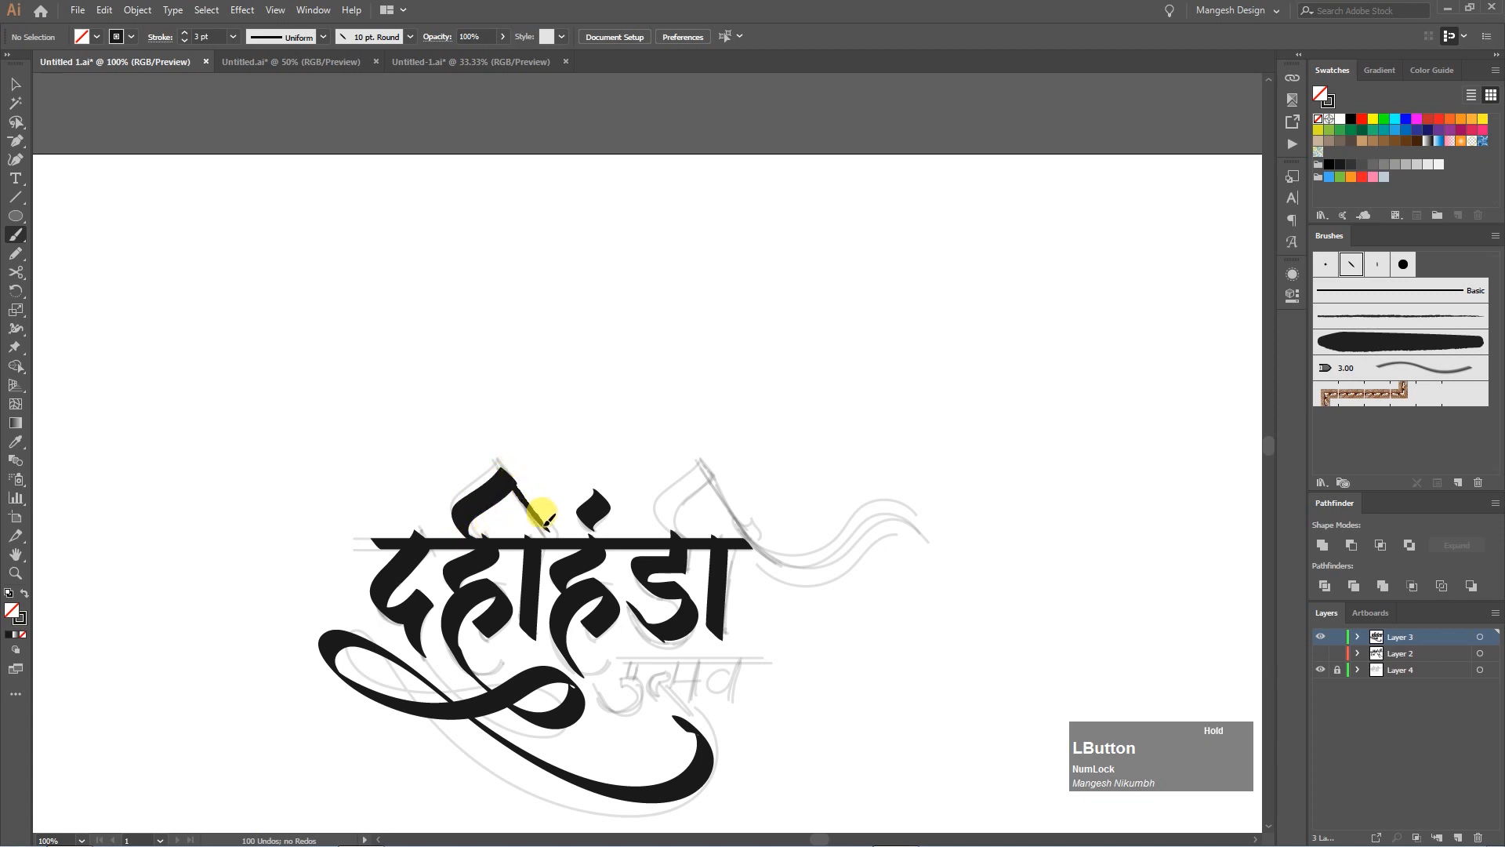
Place a copy of the arched vowel sign over the last stem and nudge the vowel sign left.
key(v)
drag(559, 518, 747, 542)
click(530, 501)
key(Left)
key(Left)
key(Left)
key(Left)
key(Left)
key(Left)
drag(821, 576, 699, 534)
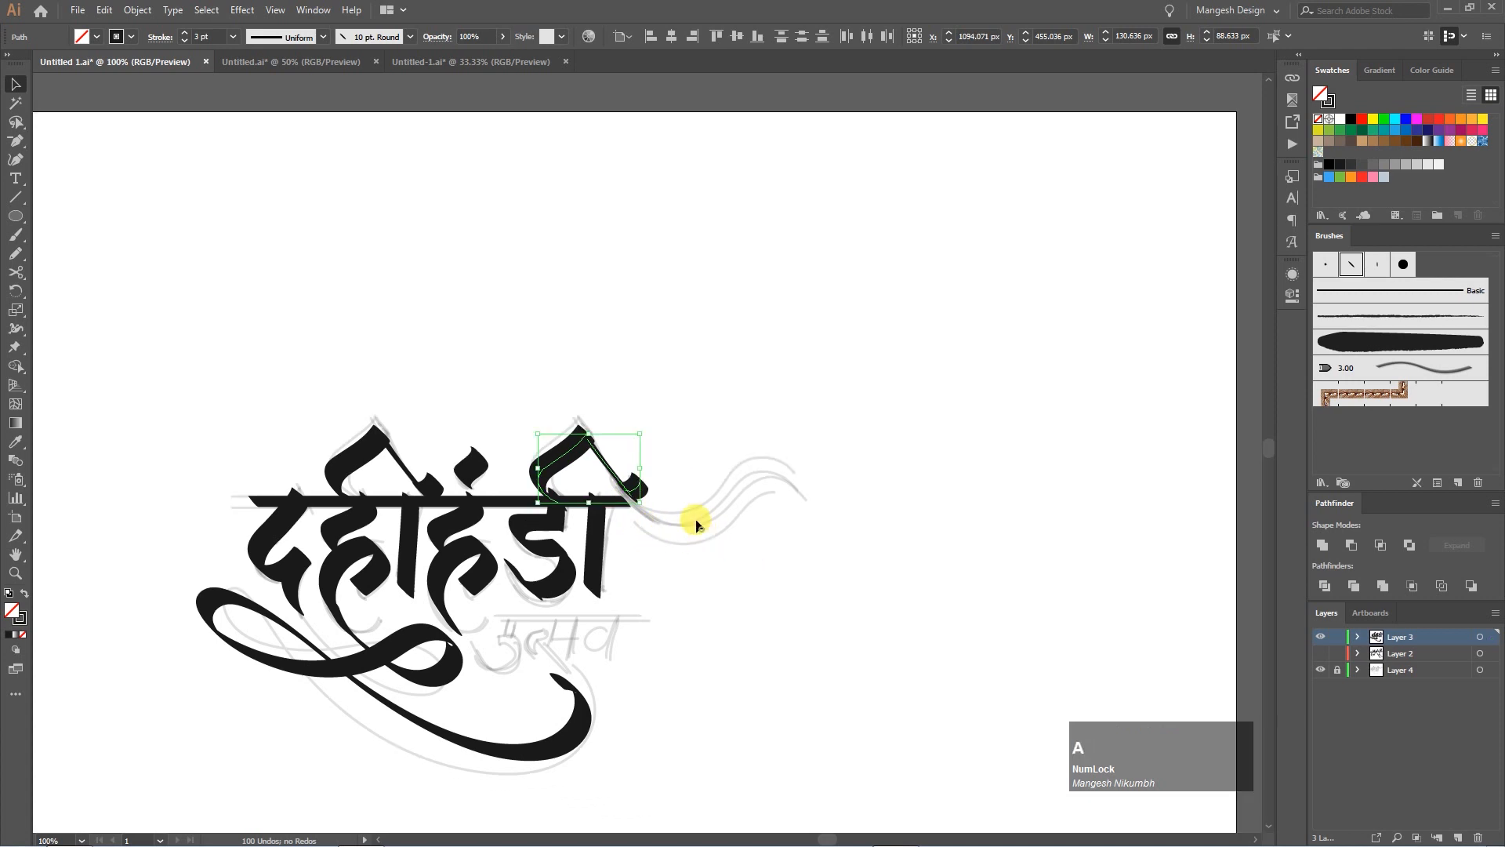
Delete the small end stroke from the vowel sign over the last stem.
click(699, 533)
key(a)
click(651, 495)
key(Delete)
click(654, 502)
Show Layer 2 with the flute illustration and paint a thick wavy tail from the last letter's vowel sign.
click(1321, 653)
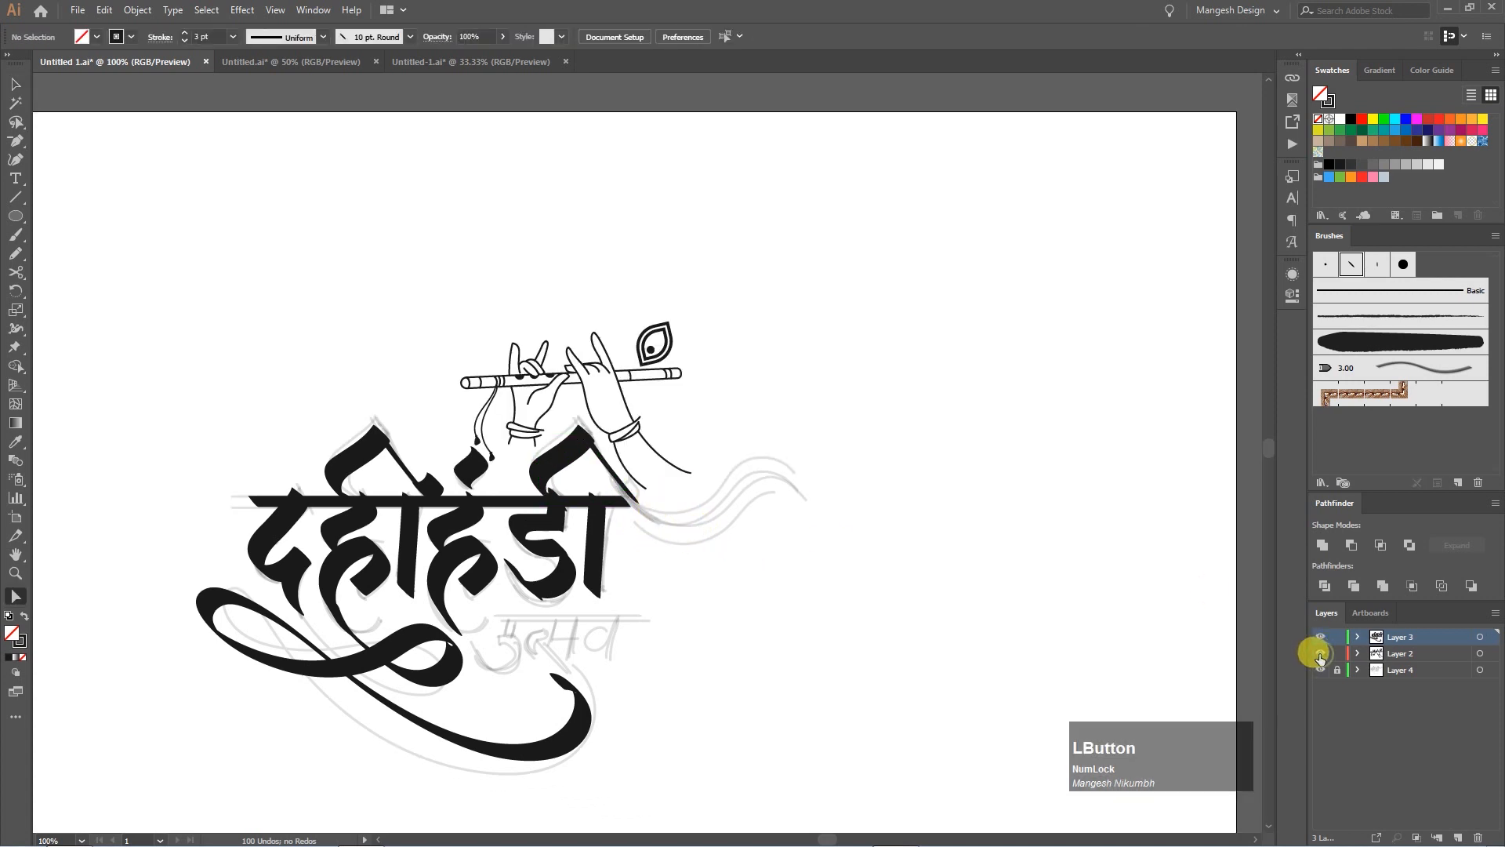
key(v)
click(649, 402)
click(651, 508)
drag(687, 516, 685, 538)
key(ctrl+z)
key(b)
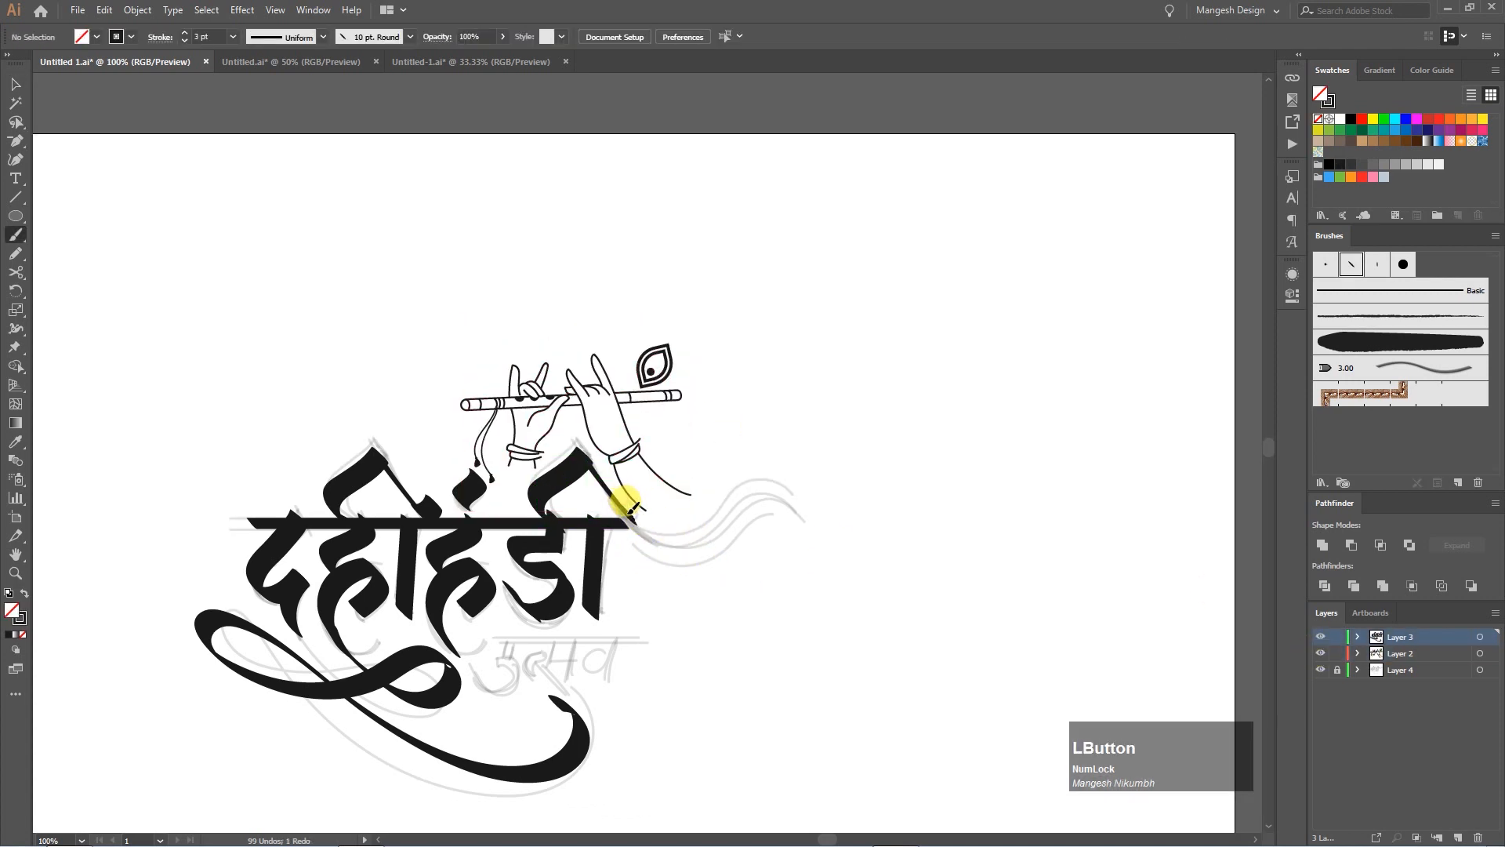
mouse_move(772, 499)
mouse_down()
mouse_move(830, 527)
mouse_move(826, 542)
mouse_up()
drag(731, 656, 713, 622)
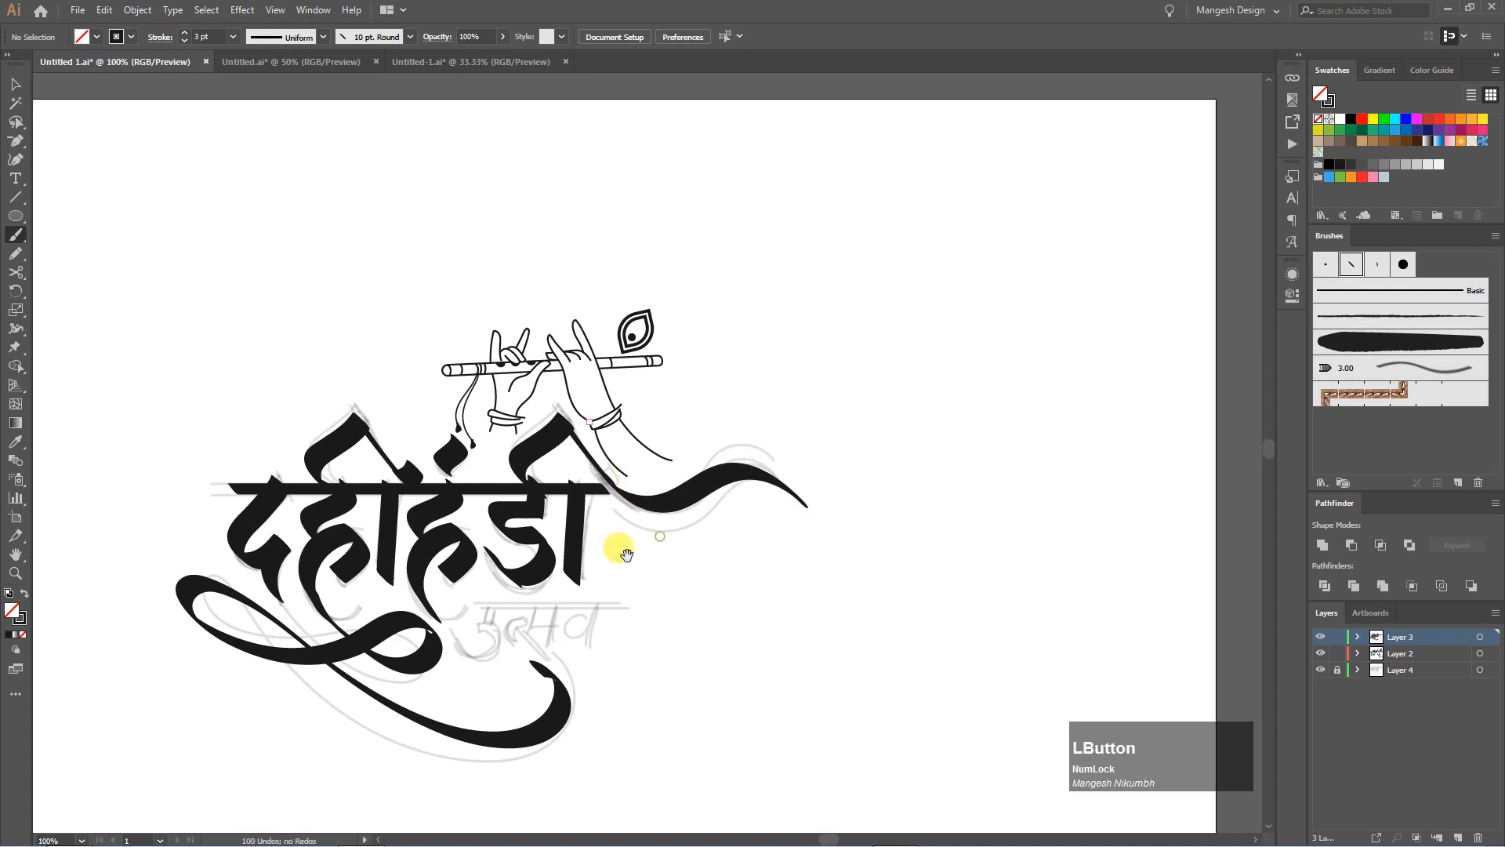
Paint a second wave beneath the thick tail and set its stroke weight to 0.75 pt.
drag(625, 513, 782, 503)
click(232, 36)
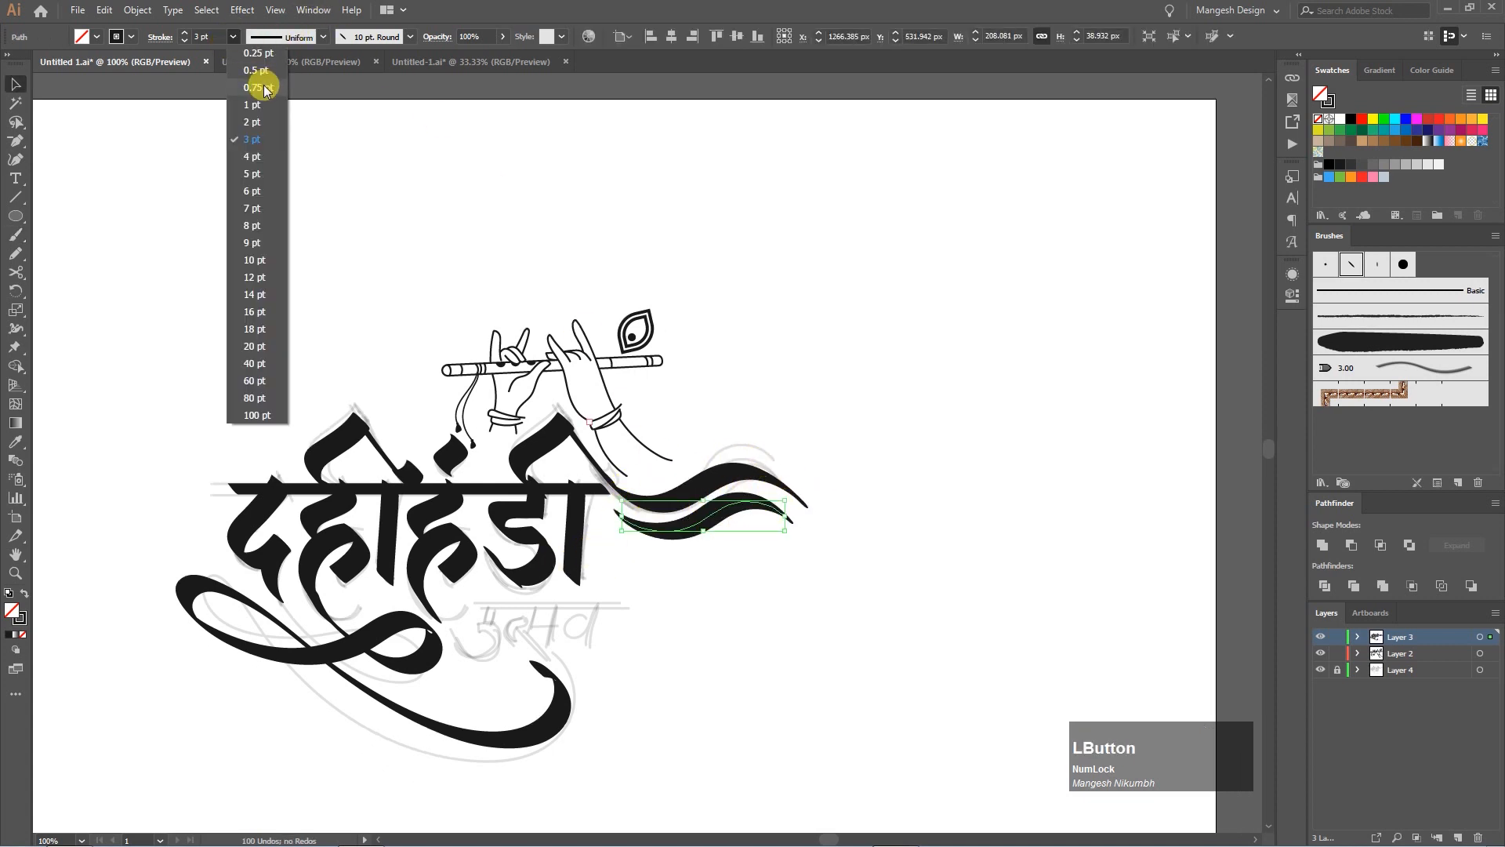
click(264, 88)
click(833, 380)
Nudge the thin wave beneath the tail up, closer to the thick wave.
click(771, 498)
key(Up)
key(Up)
key(Up)
key(Up)
key(Up)
key(Up)
key(Up)
key(Up)
click(745, 549)
Paint a straight headline over the small sketched word उत्सव and set its stroke weight to 1.5 pt.
key(b)
drag(688, 456, 699, 436)
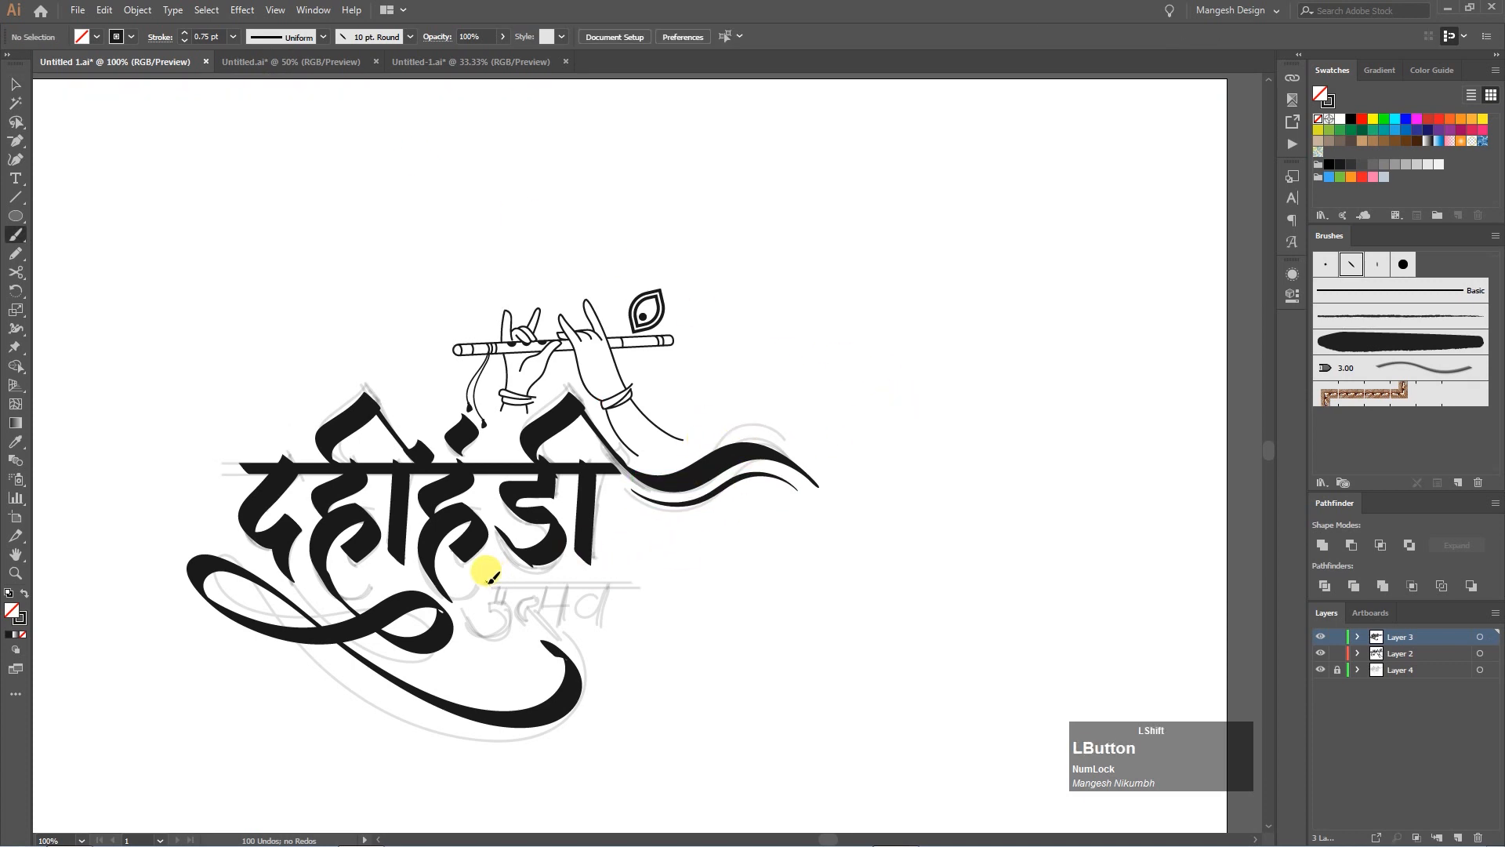
drag(490, 582, 617, 582)
click(233, 37)
click(257, 107)
key(v)
click(680, 595)
click(615, 581)
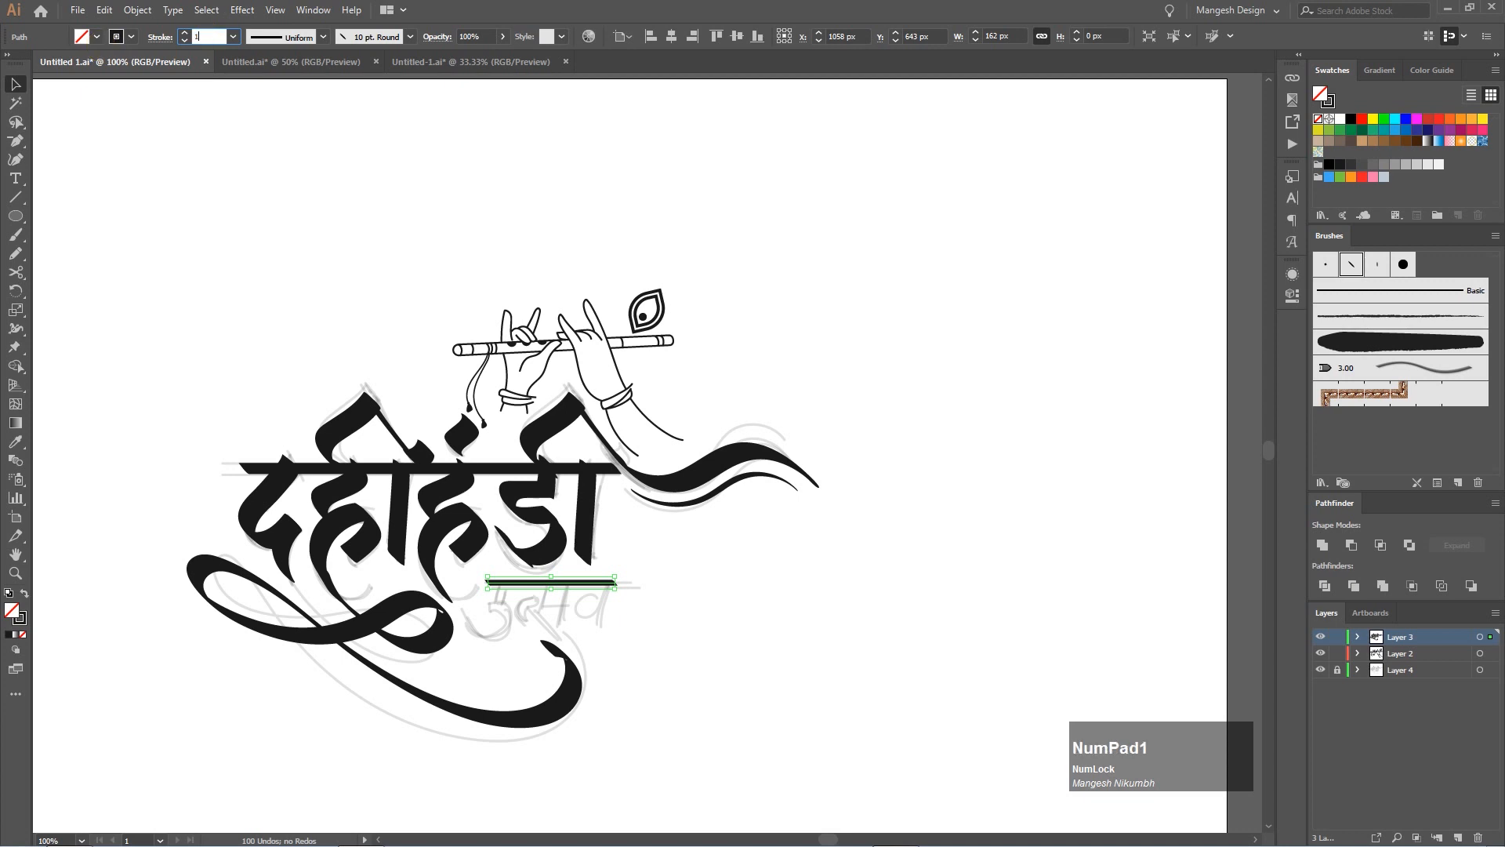
key(Return)
click(676, 588)
Paint the letter उ and the first stroke of त् under the small headline, following the sketch.
key(b)
key(ctrl+plus)
key(ctrl+plus)
mouse_move(342, 808)
mouse_down()
mouse_move(511, 531)
mouse_move(614, 598)
mouse_up()
key(ctrl+z)
mouse_move(636, 539)
mouse_down()
mouse_move(629, 609)
mouse_move(656, 581)
mouse_move(639, 543)
mouse_move(624, 557)
mouse_move(653, 573)
mouse_move(705, 552)
mouse_move(639, 578)
mouse_up()
key(space)
key(b)
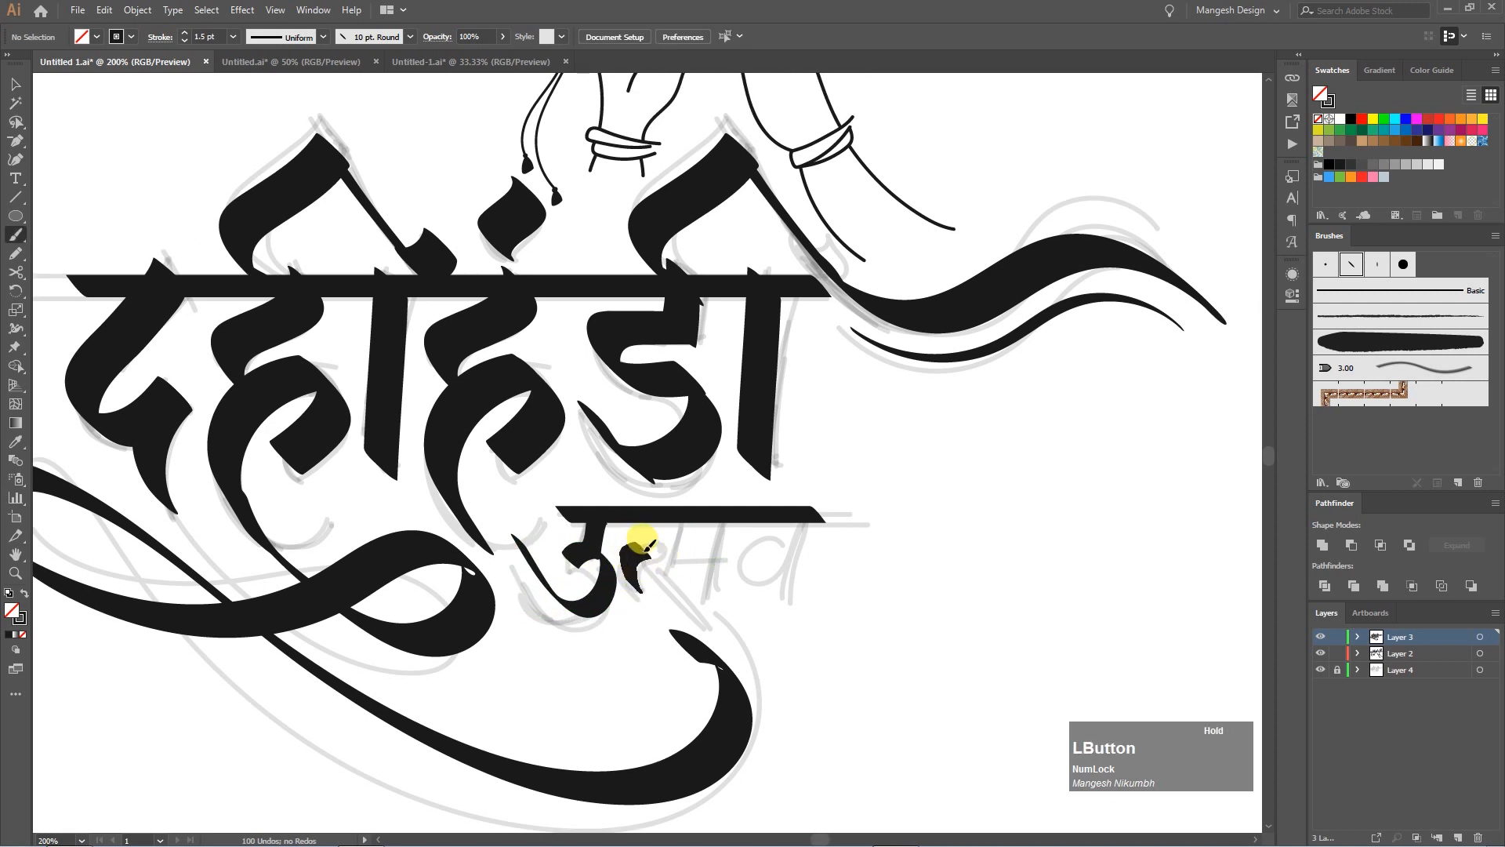
Paint the rest of त्स with a long diagonal stroke, and the stem and loop of व.
key(space)
mouse_move(683, 557)
mouse_down()
mouse_move(616, 535)
mouse_move(739, 686)
mouse_up()
key(ctrl+z)
drag(601, 546, 727, 677)
key(space)
mouse_move(617, 536)
mouse_down()
mouse_move(639, 572)
mouse_move(673, 571)
mouse_move(671, 610)
mouse_up()
key(space)
drag(688, 586, 657, 578)
drag(725, 524, 714, 603)
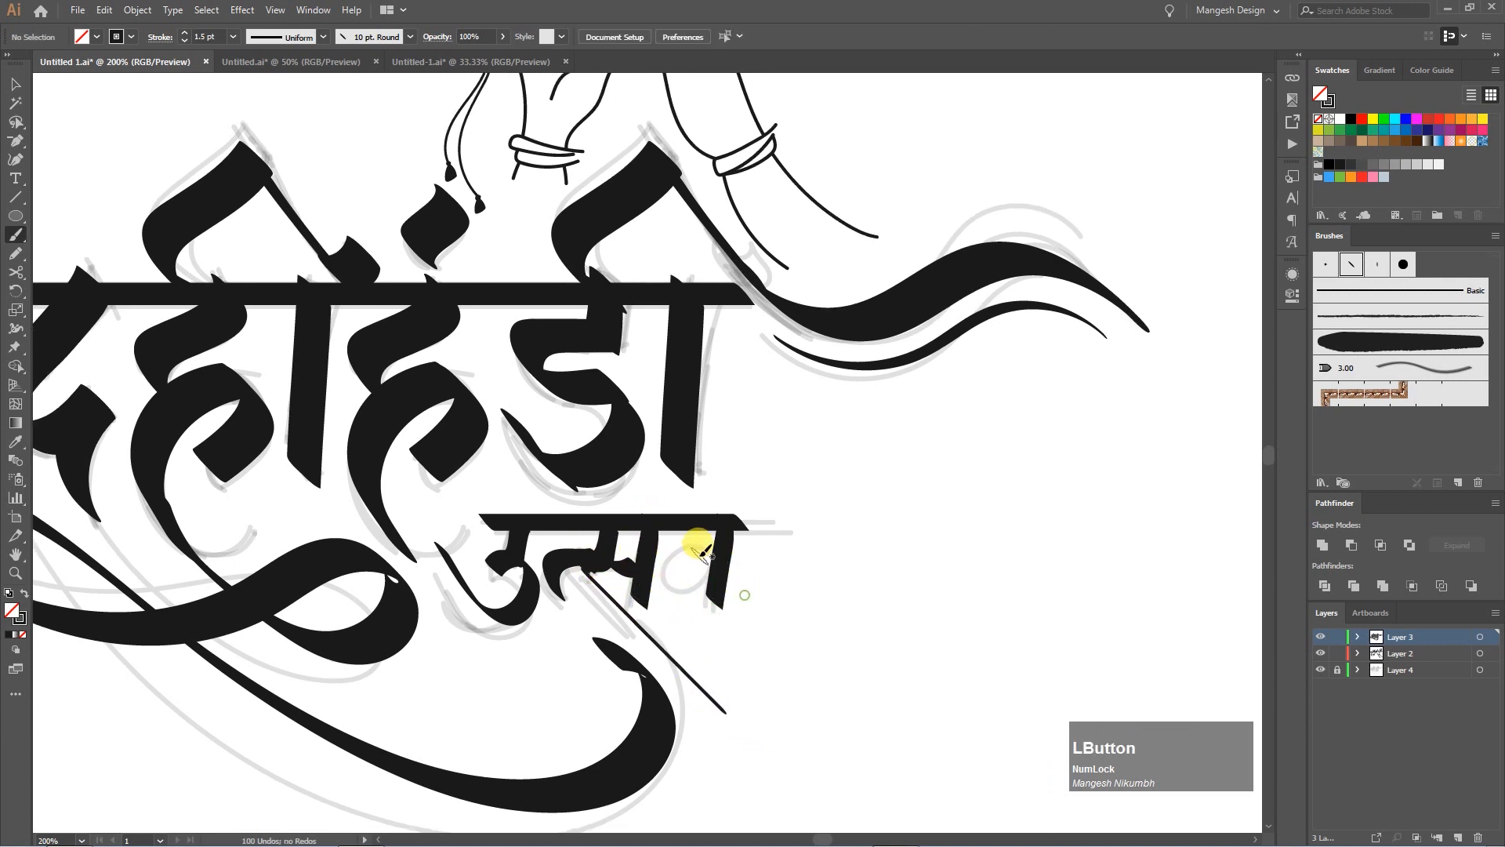
key(ctrl+z)
mouse_move(675, 543)
mouse_down()
mouse_move(724, 562)
mouse_move(771, 525)
mouse_up()
Extend the end of the small headline slightly beyond the stem of व.
key(a)
click(730, 520)
click(751, 523)
key(ctrl+minus)
key(ctrl+minus)
key(ctrl+minus)
click(739, 523)
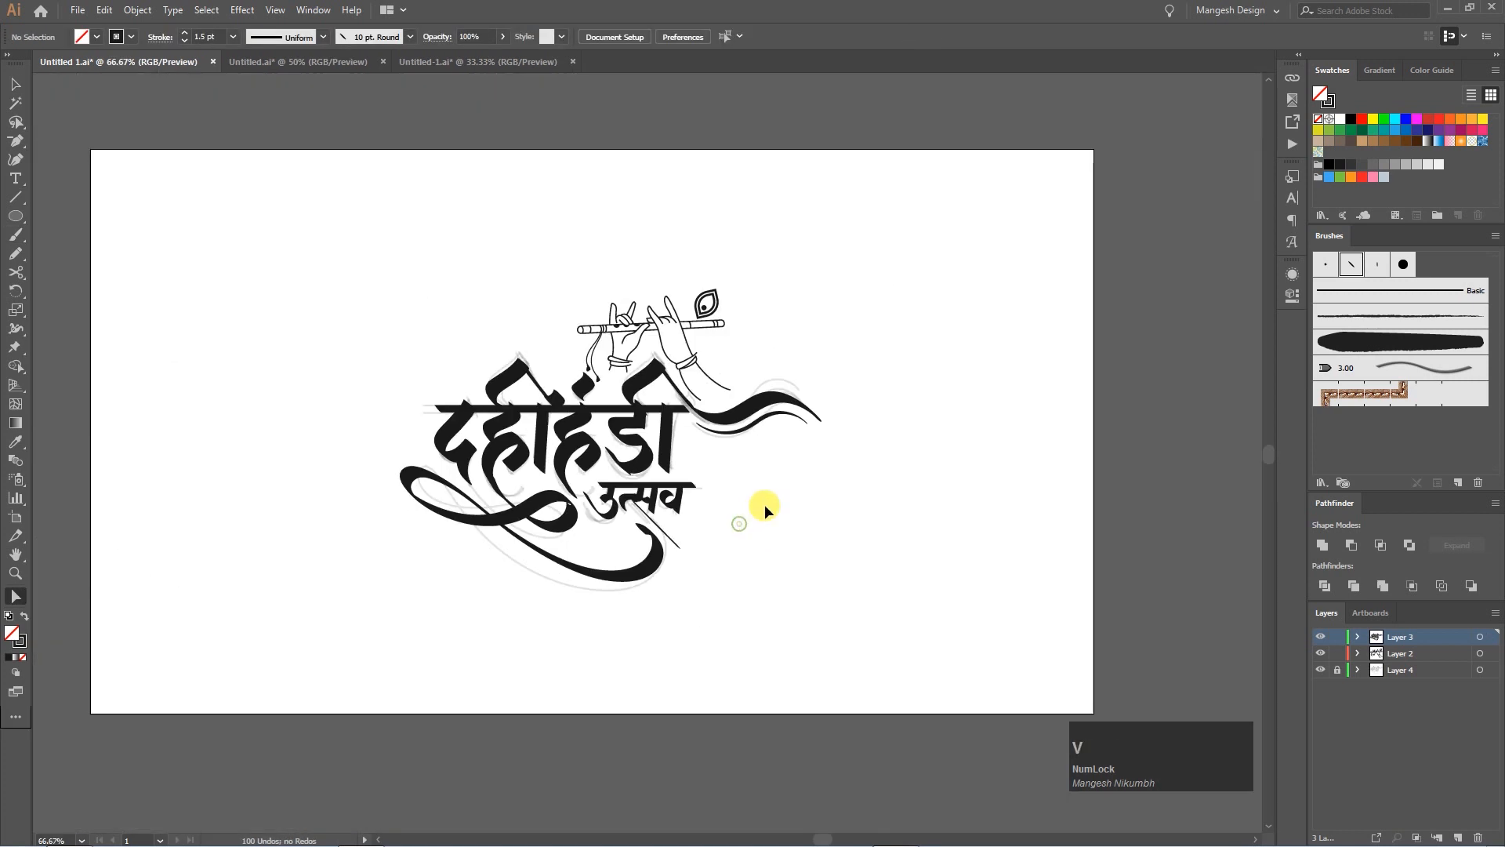
Hide the Layer 4 sketch and replace the long diagonal stroke below उत्सव with a curved tail.
key(v)
click(1320, 670)
key(ctrl+plus)
click(713, 511)
click(740, 552)
click(690, 584)
key(Delete)
drag(592, 519, 687, 540)
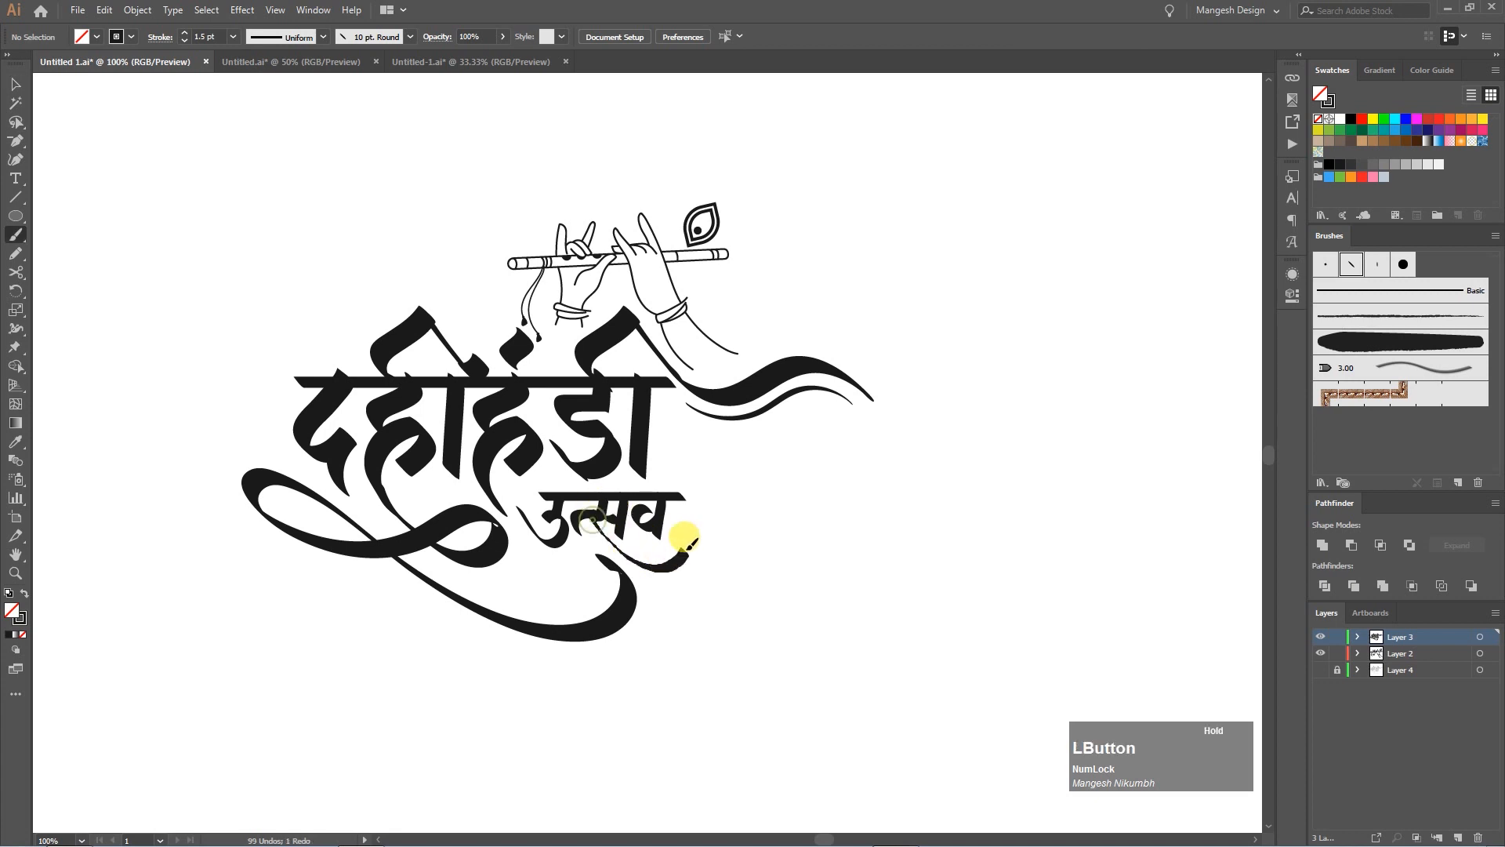
Nudge the end of उत्सव with its curved tail slightly to the right.
key(v)
drag(779, 568, 608, 527)
key(Right)
click(769, 542)
mouse_move(753, 504)
mouse_down()
mouse_move(705, 605)
mouse_move(786, 526)
mouse_up()
drag(577, 623, 551, 586)
click(768, 555)
Ungroup the flute illustration to separate the hands and flute from the peacock feather.
key(ctrl+minus)
drag(766, 559, 759, 577)
drag(767, 381, 651, 343)
click(800, 362)
key(space)
drag(834, 476, 815, 487)
key(ctrl+plus)
key(ctrl+plus)
key(ctrl+plus)
drag(751, 445, 668, 548)
drag(733, 415, 670, 323)
key(ctrl+shift+g)
click(815, 439)
drag(722, 368, 562, 301)
key(ctrl+z)
Give the hands-and-flute outline a dark stroke in #1a1a1a with a weight of 1.3 pt.
click(14, 635)
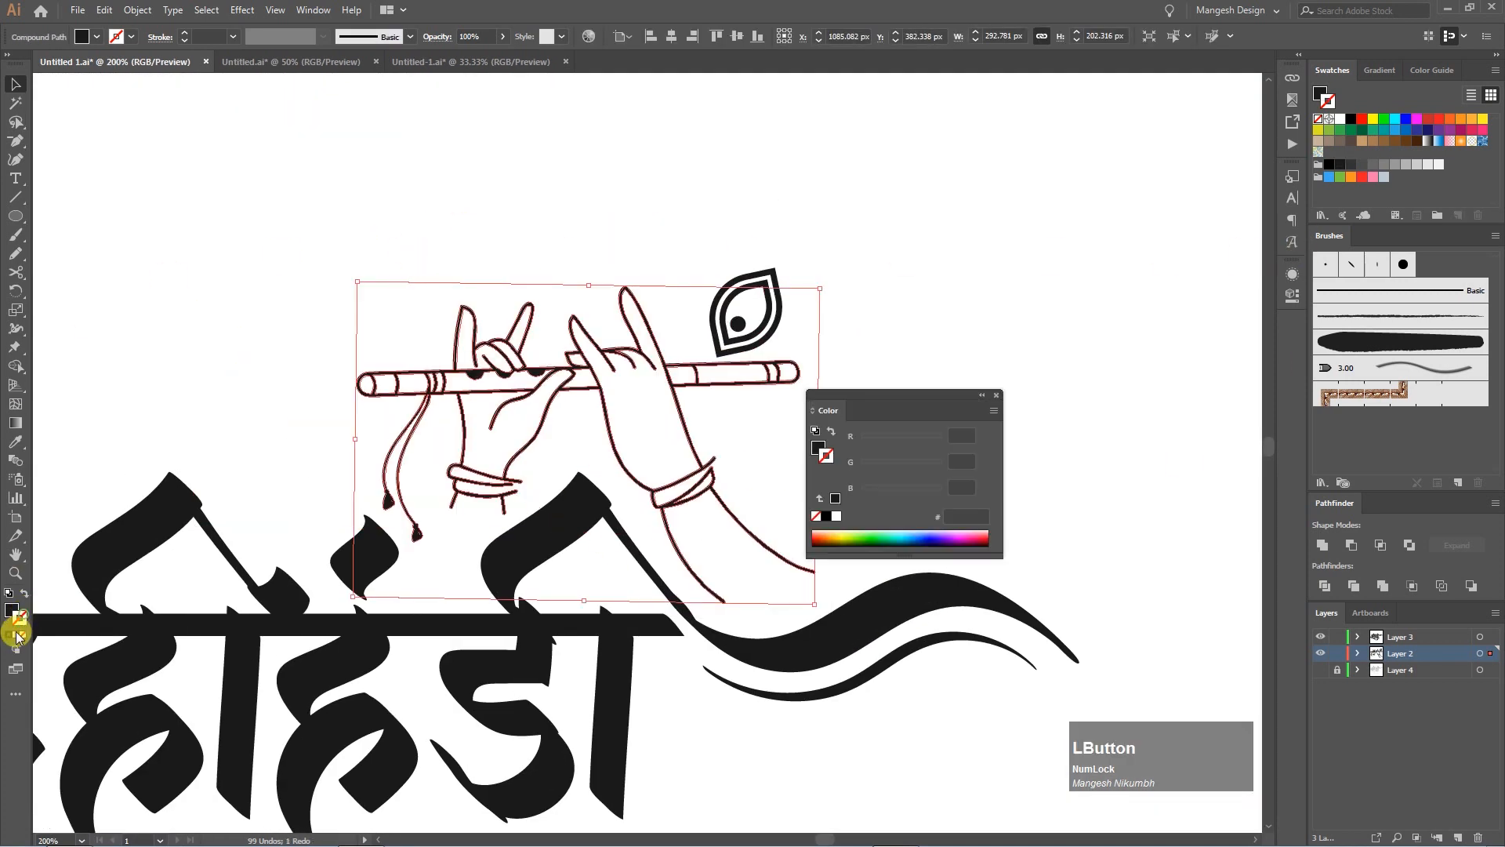
click(9, 638)
drag(947, 405, 1088, 237)
key(ctrl+minus)
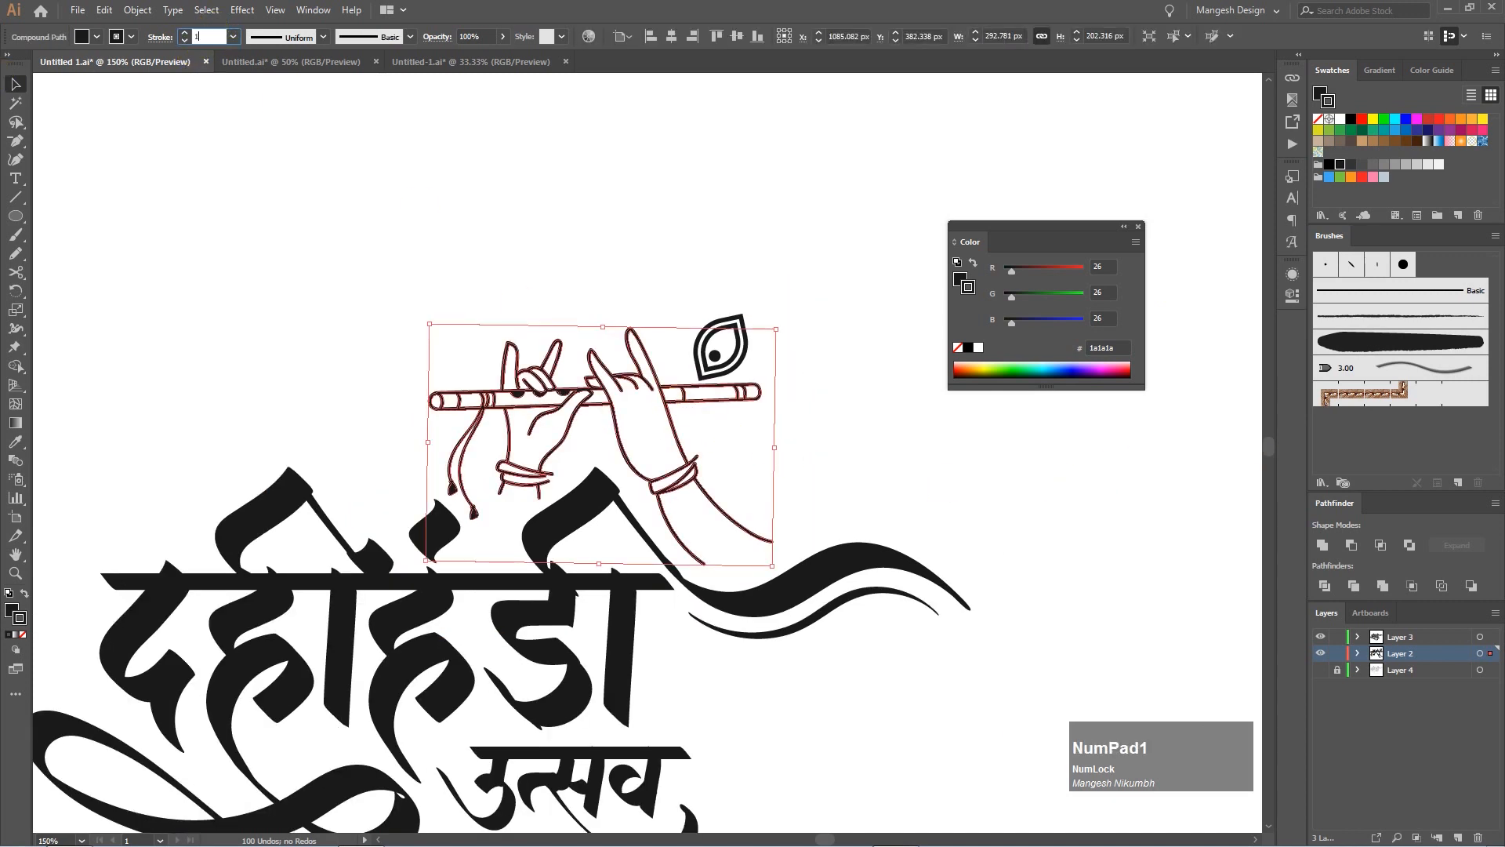
click(867, 447)
click(1138, 227)
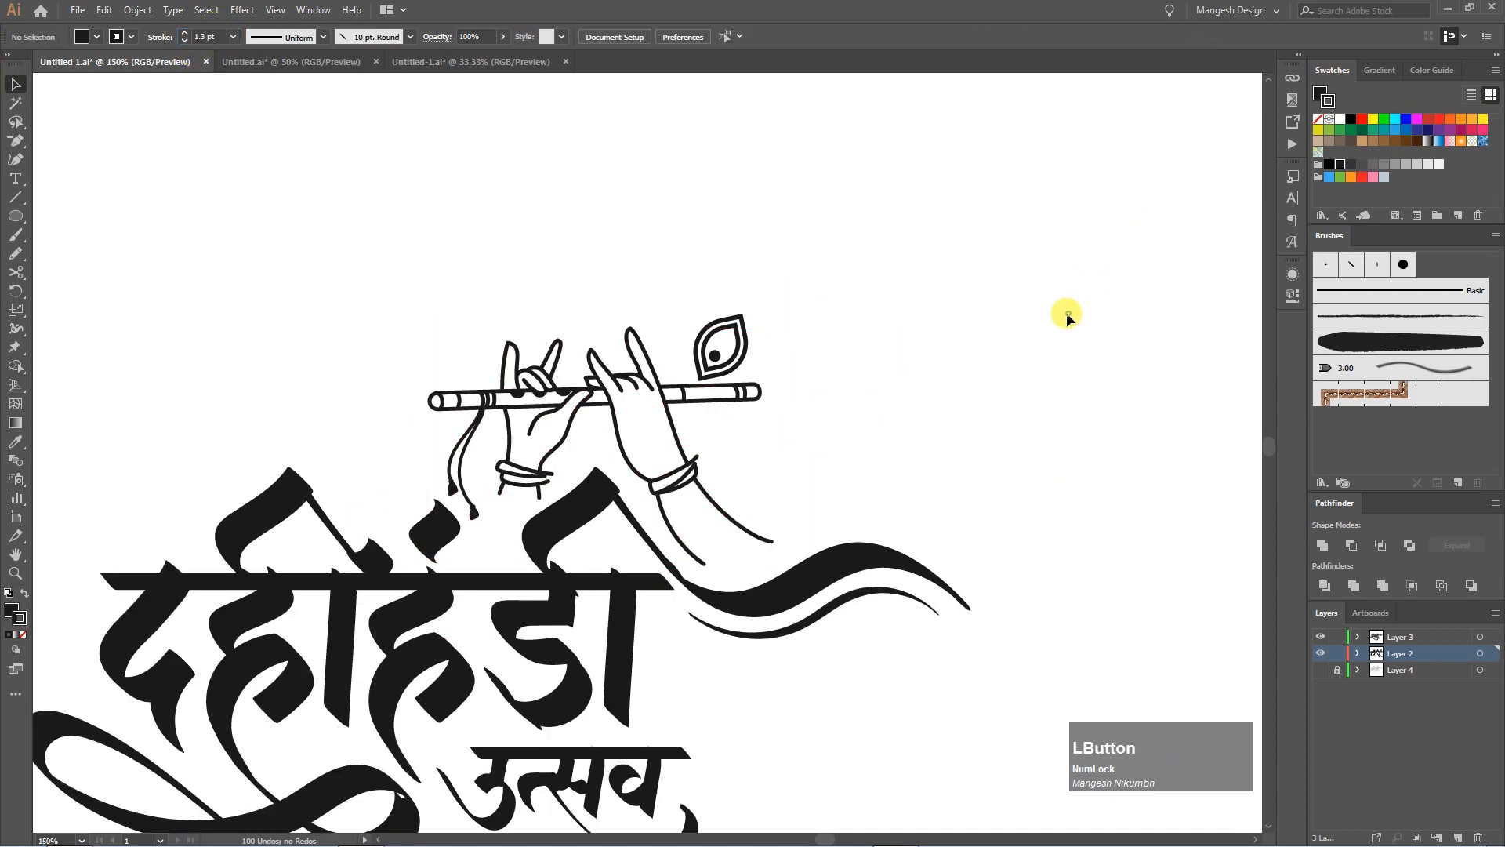
Delete the stroke at the join of त् and स in उत्सव and try to repaint it with the brush.
key(ctrl+minus)
drag(746, 599, 756, 532)
click(590, 605)
key(Delete)
key(b)
key(ctrl+plus)
mouse_move(554, 675)
mouse_down()
mouse_move(555, 608)
mouse_move(576, 634)
mouse_up()
key(ctrl+z)
Nudge the last strokes of उत्सव to the right and adjust the ends of its headline.
key(v)
drag(739, 604, 632, 578)
key(Right)
key(Right)
key(Right)
key(Right)
key(a)
drag(721, 565, 722, 565)
drag(511, 564, 503, 564)
key(ctrl+0)
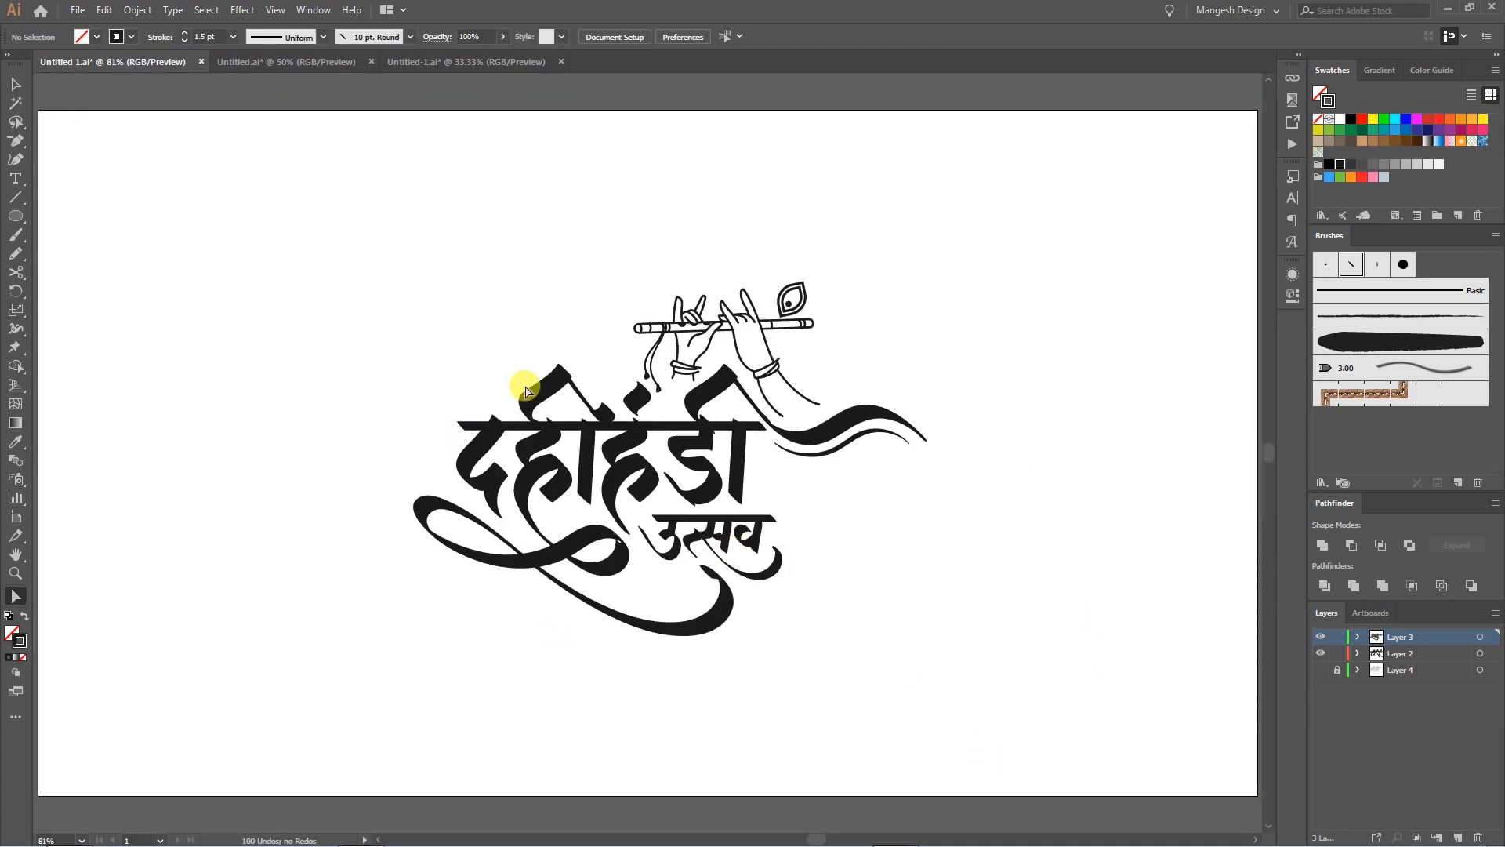
Extend the start of the main headline outward, before the first letter of दहीहंडी.
click(462, 427)
drag(462, 426, 421, 426)
click(646, 437)
Add a pair of vertical bars before दहीहंडी and set their stroke weight to 2 pt.
key(v)
mouse_move(763, 427)
mouse_down()
mouse_move(429, 421)
mouse_move(444, 428)
mouse_up()
drag(445, 444, 421, 443)
mouse_move(370, 379)
mouse_down()
mouse_move(457, 396)
mouse_move(463, 411)
mouse_up()
click(233, 36)
click(252, 104)
click(233, 36)
click(251, 121)
click(413, 326)
Nudge the outer bar before दहीहंडी to the right, closer to its twin.
click(420, 453)
key(Right)
key(Right)
key(Right)
key(Right)
key(Right)
key(Right)
key(Right)
key(Right)
key(Right)
key(Right)
key(Right)
key(Right)
key(Right)
key(Right)
Place a copy of the double bars after उत्सव and nudge it left, closer to the word.
mouse_move(397, 445)
mouse_down()
mouse_move(816, 578)
mouse_move(820, 559)
mouse_up()
key(Left)
key(Left)
key(Left)
key(Left)
key(Left)
key(Left)
key(Left)
key(Left)
key(Left)
key(Left)
key(Left)
key(Left)
click(846, 536)
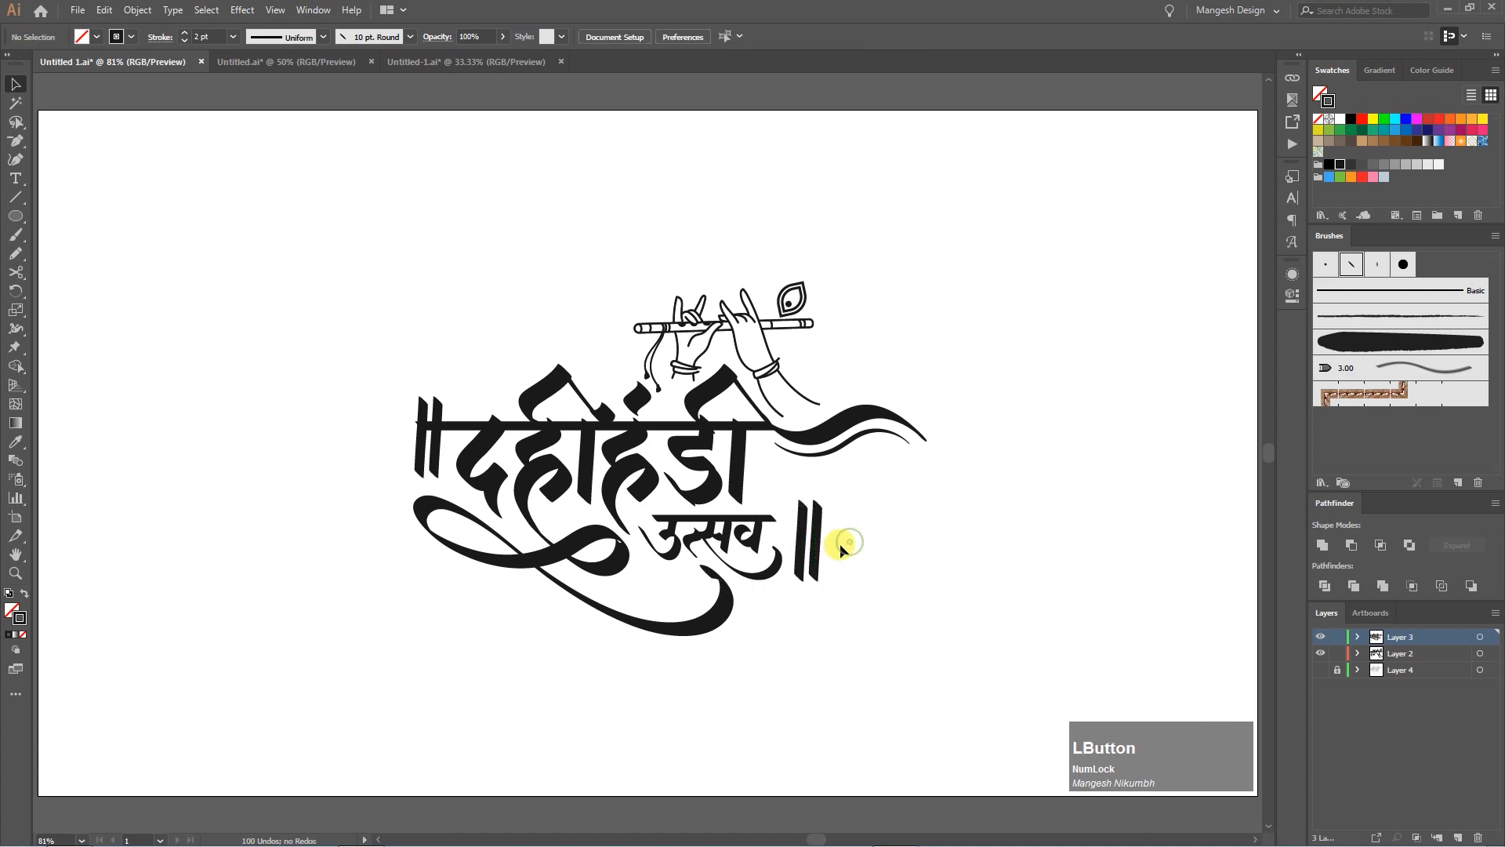
Shorten the start of the main headline so it stops between the double bars and the first letter.
key(a)
click(420, 430)
drag(419, 427, 456, 427)
click(474, 394)
Add thin tapering brush tips to the ends of the double bars after उत्सव and group the bars.
key(v)
drag(721, 602, 653, 574)
key(b)
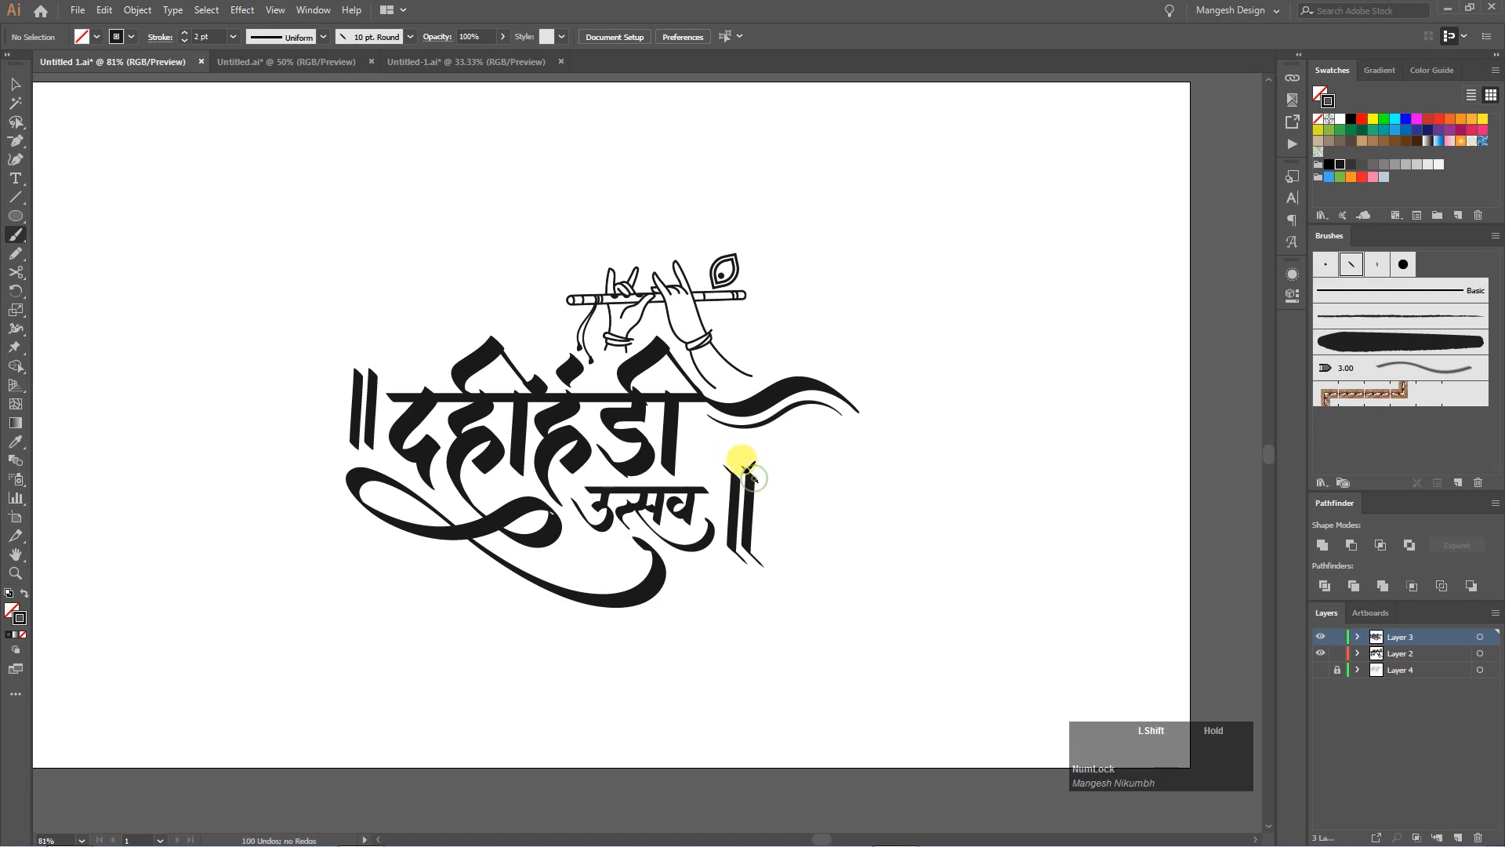
key(v)
drag(779, 455, 718, 566)
key(ctrl+g)
Replace the double bars before दहीहंडी with a copy of the tapered bars and nudge it left.
drag(327, 357, 380, 408)
key(Delete)
drag(745, 520, 369, 416)
click(398, 322)
click(378, 451)
key(Left)
key(Left)
key(Left)
key(Left)
key(Left)
click(870, 576)
Brush short 1.5 pt tapering strokes onto the dot and a stem end of दहीहंडी.
drag(878, 578, 876, 600)
key(b)
drag(560, 368, 579, 386)
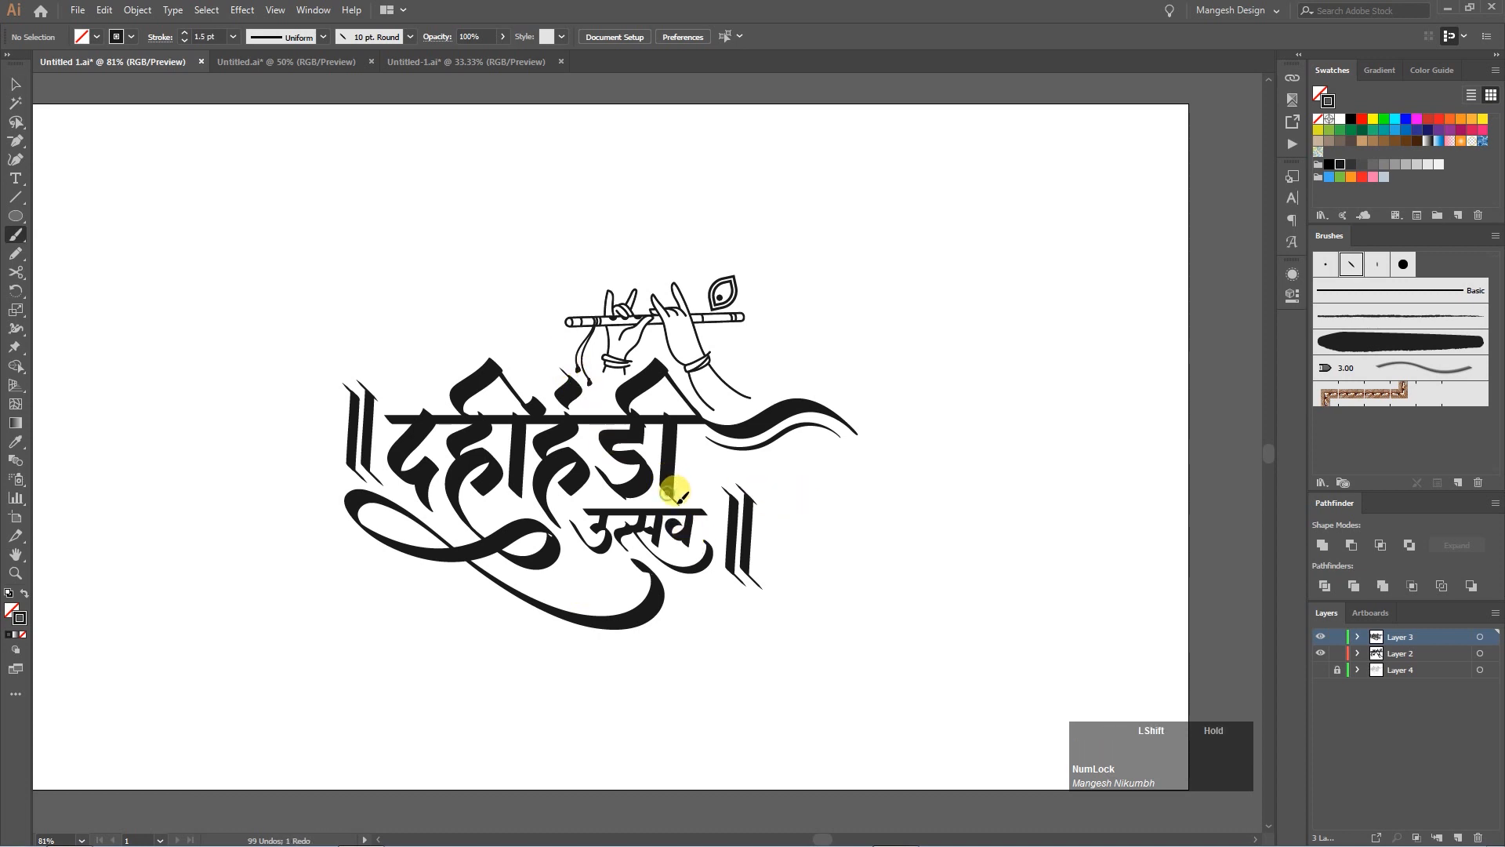
drag(512, 490, 527, 505)
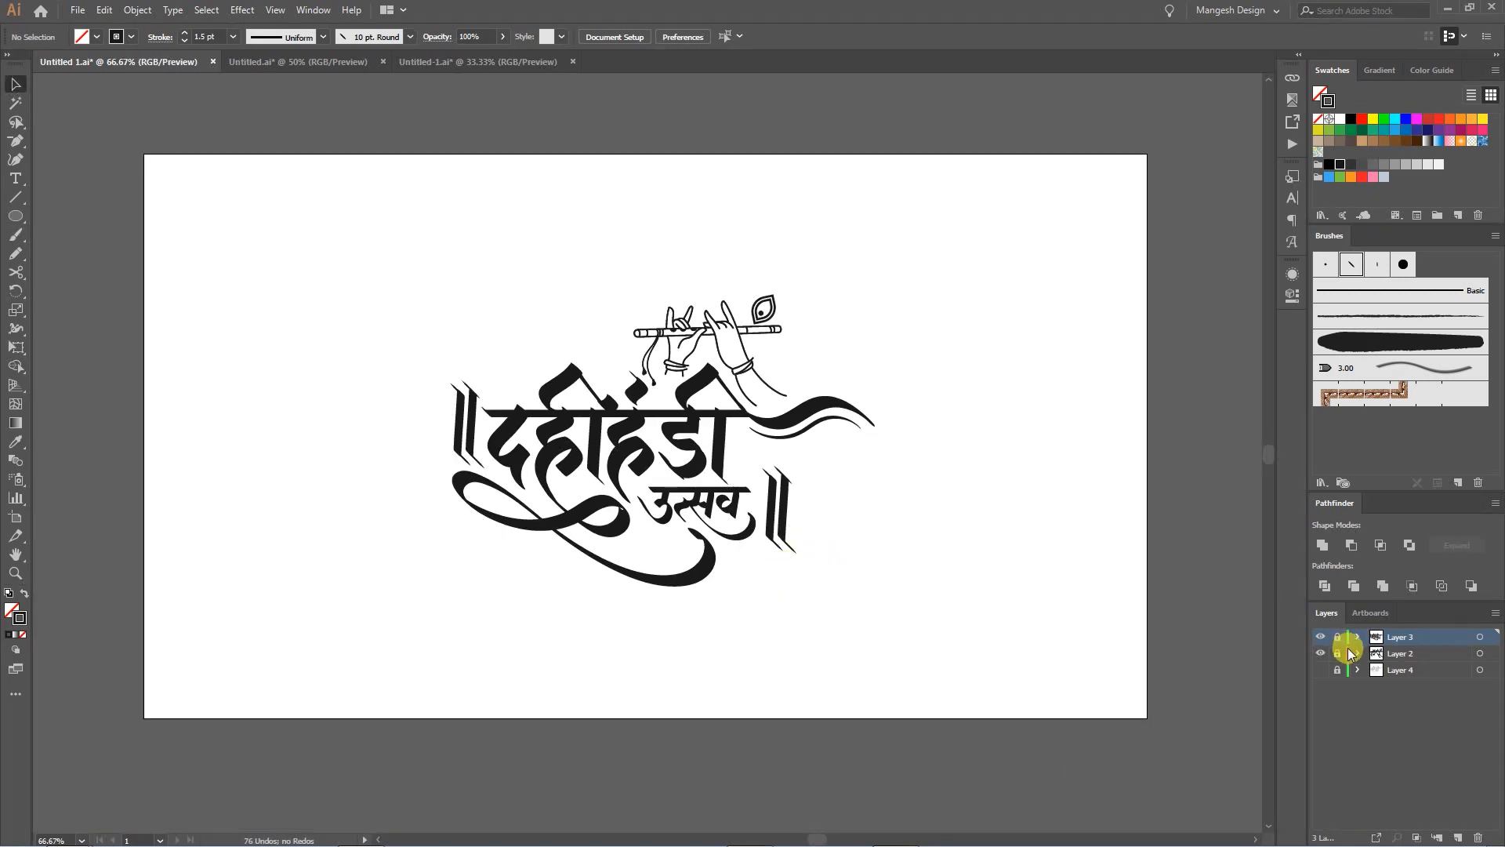
Keep Layer 2 locked, unlock Layer 3 and group all its lettering, bars and flourishes.
drag(1350, 653, 1335, 641)
click(1338, 654)
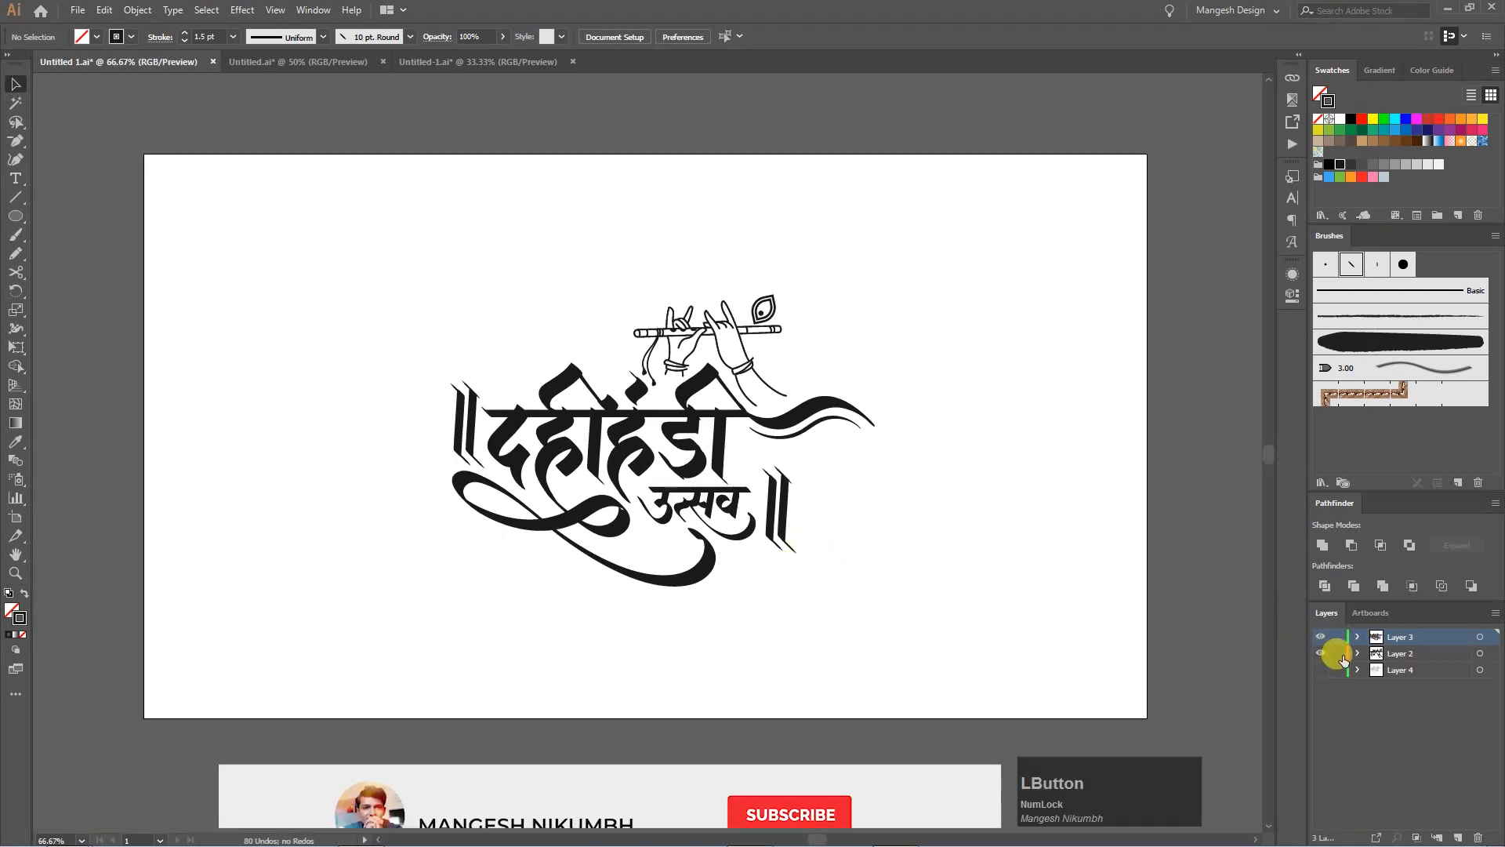
drag(980, 631, 273, 315)
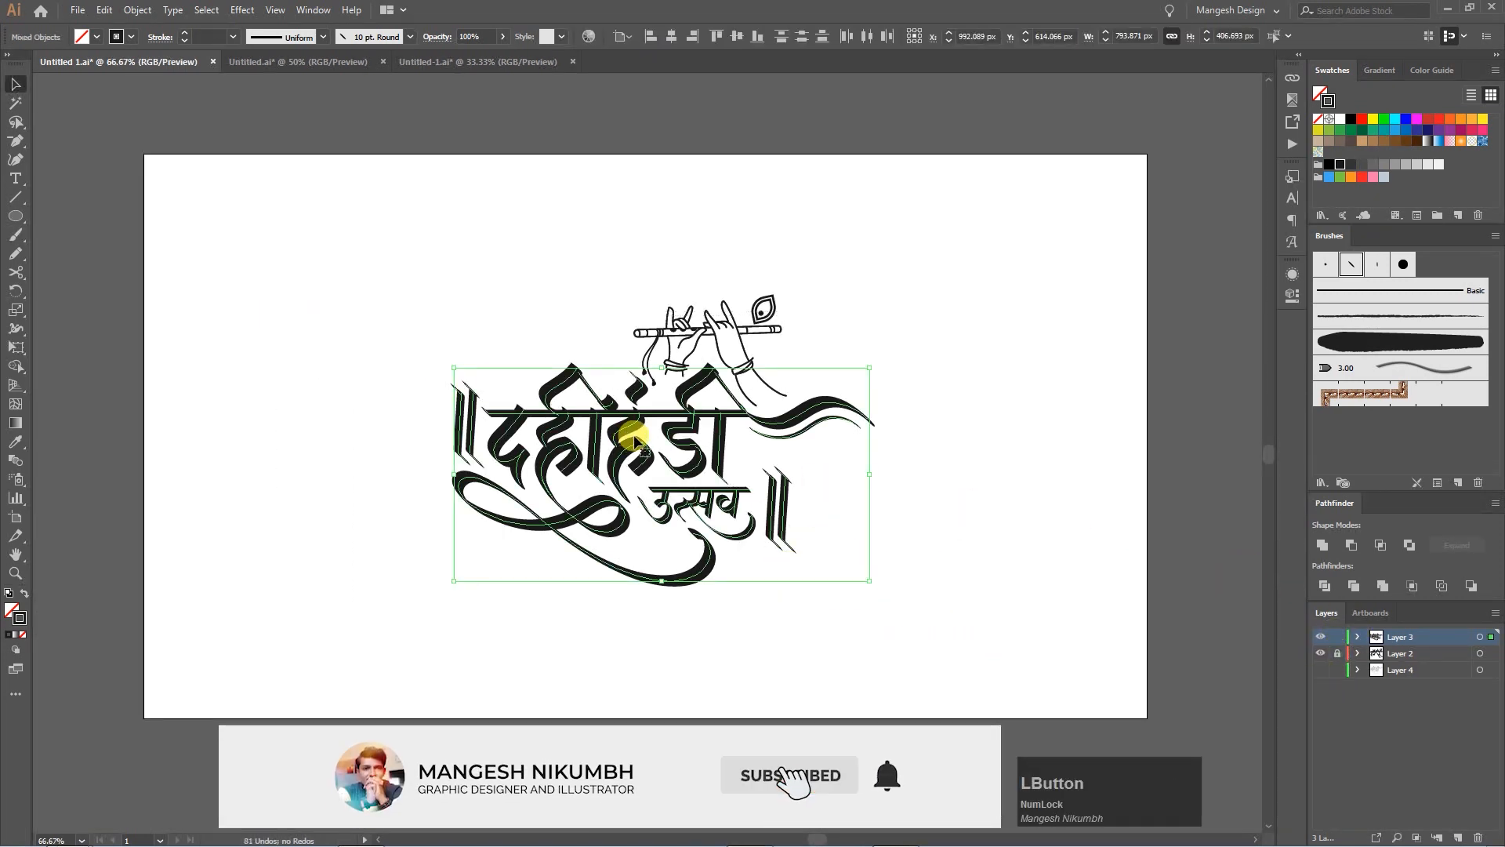
right_click(619, 409)
click(686, 509)
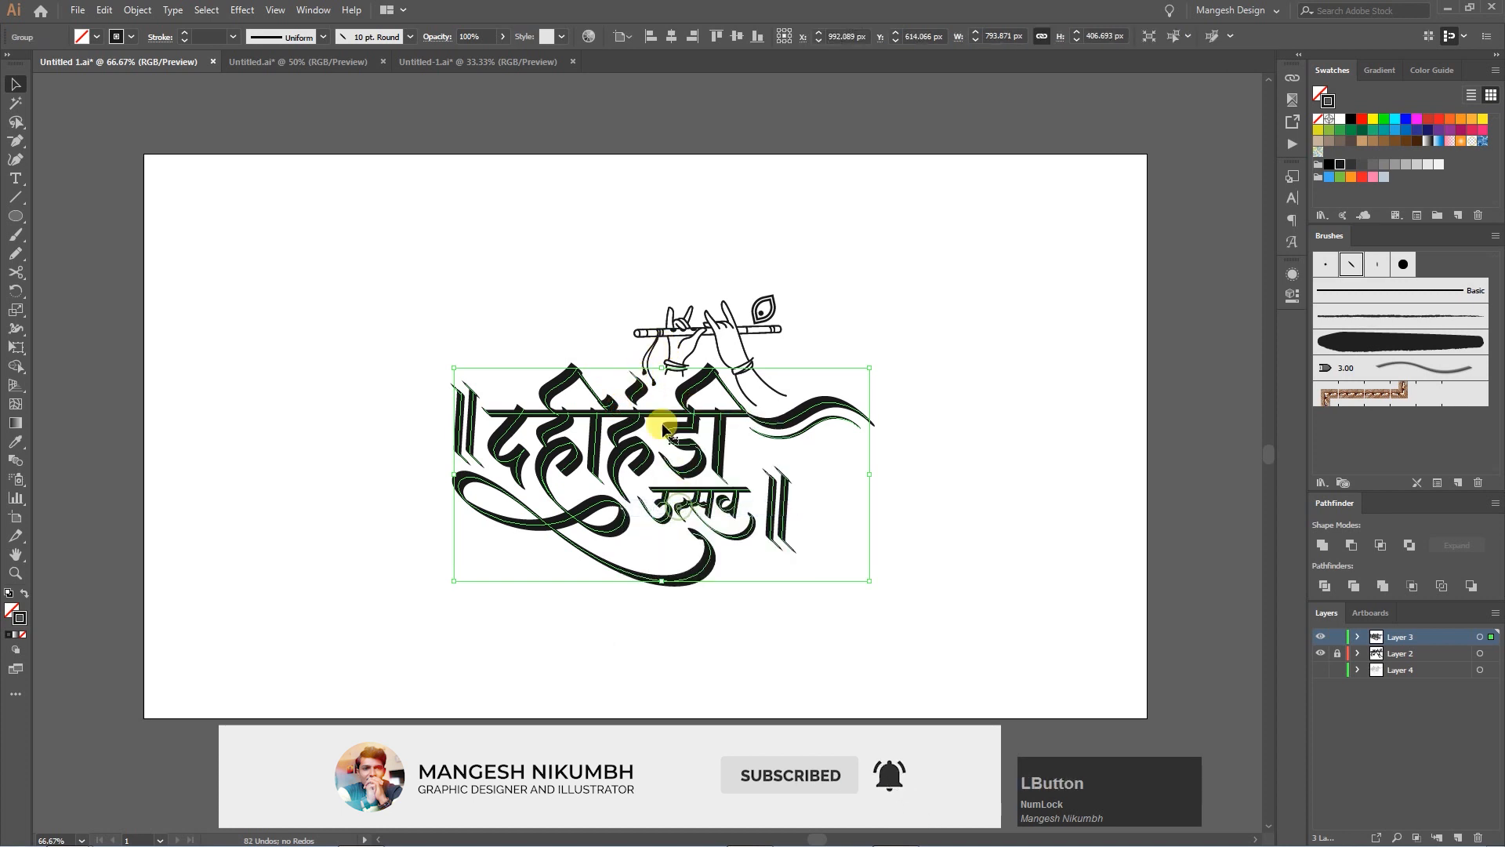
Shear the lettering group slightly to the right with Free Transform.
key(e)
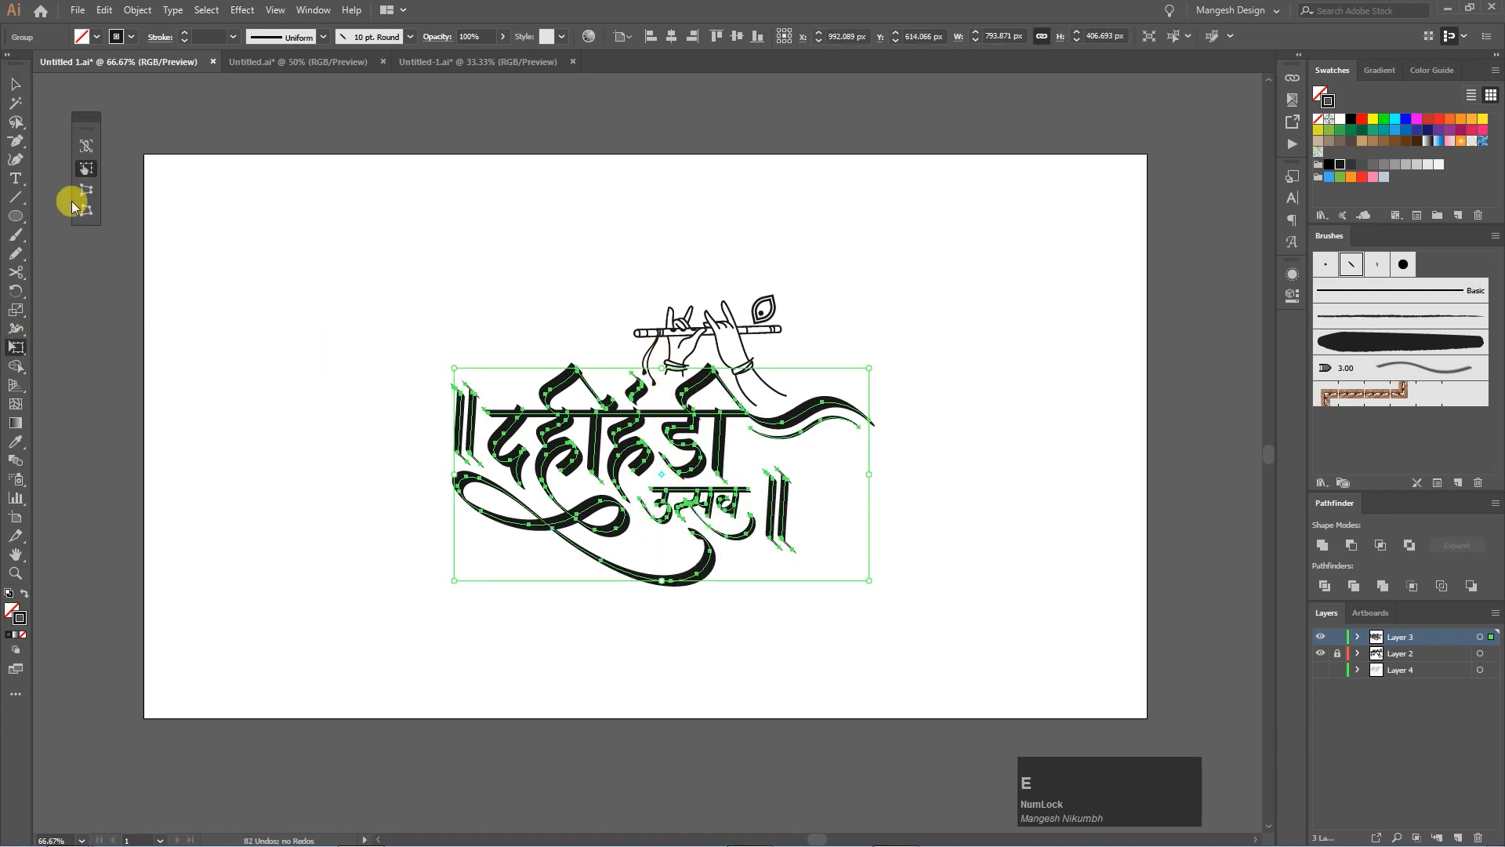
key(alt)
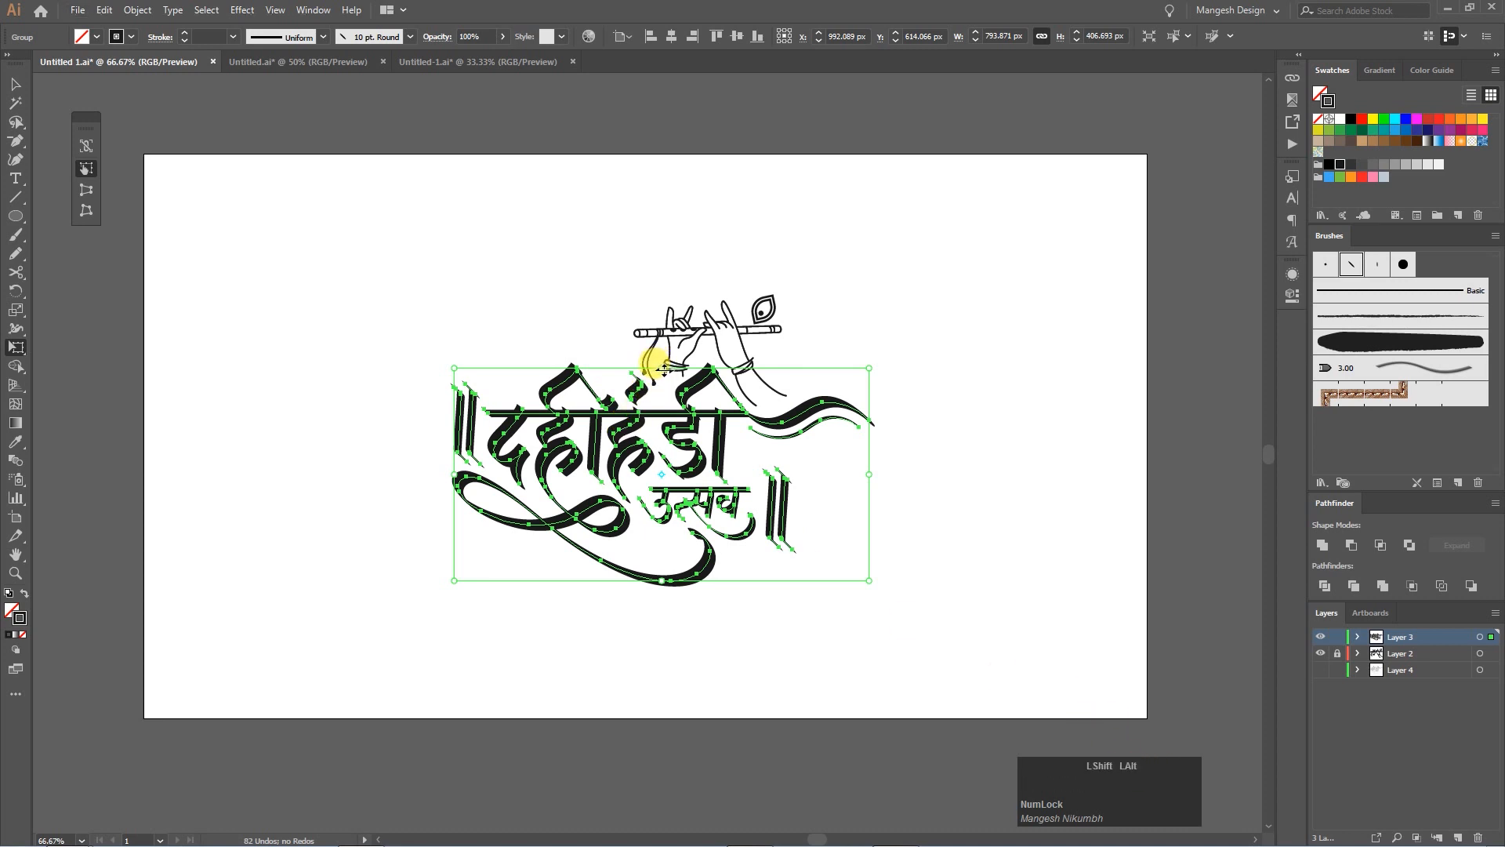
drag(661, 368, 675, 368)
Nudge the slanted lettering group left so its swash lines up under the flute illustration's arm.
key(v)
key(Left)
key(Left)
key(Left)
key(Left)
key(Left)
key(Left)
key(Left)
key(Left)
key(Left)
key(Left)
key(Left)
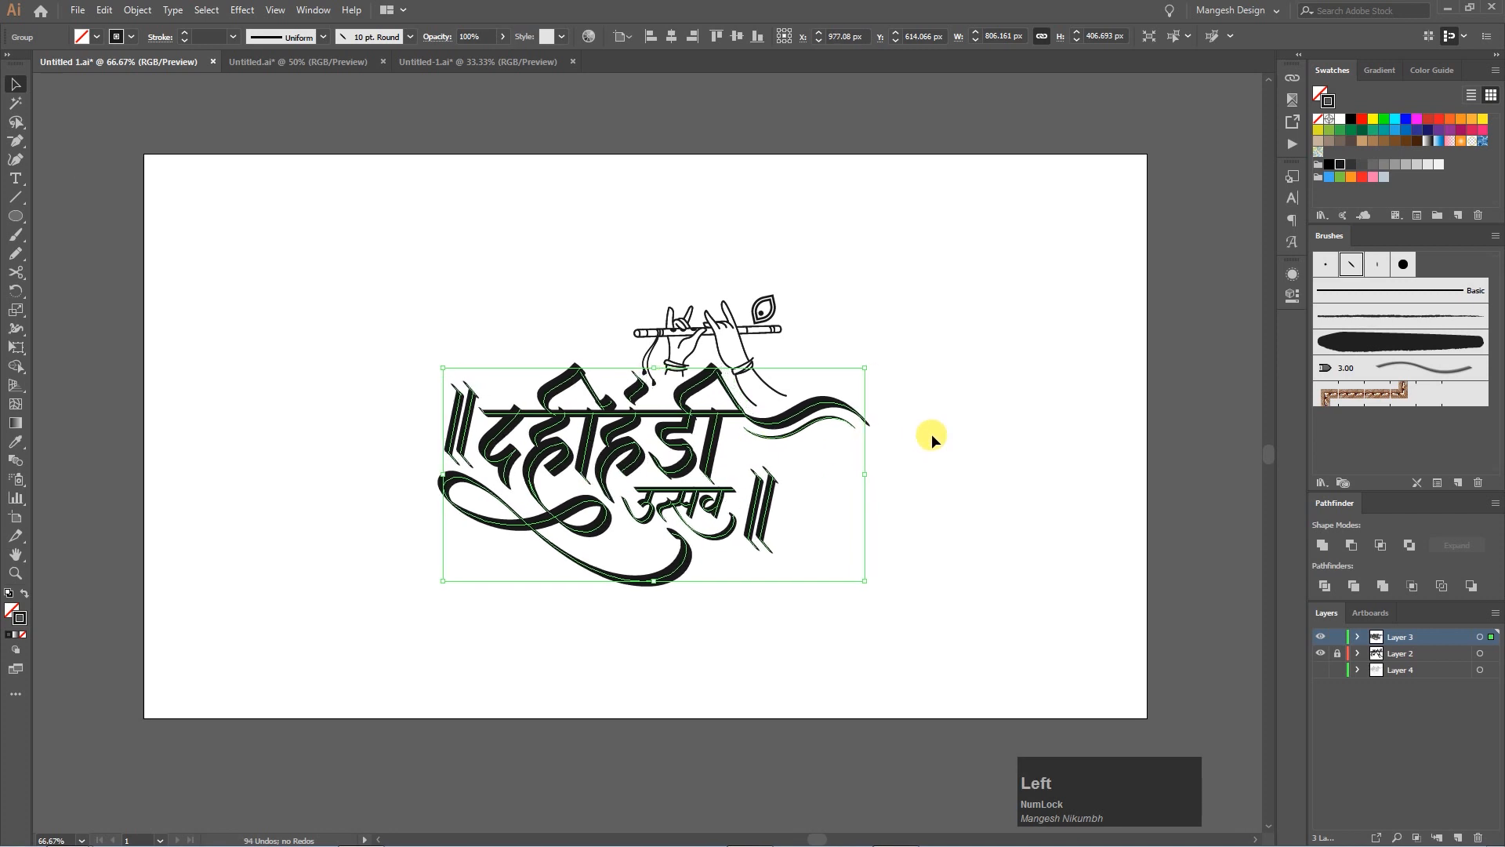
click(930, 435)
Adjust the anchor points around the closing tail of उत्सव with Direct Selection.
scroll(783, 539, down, 1)
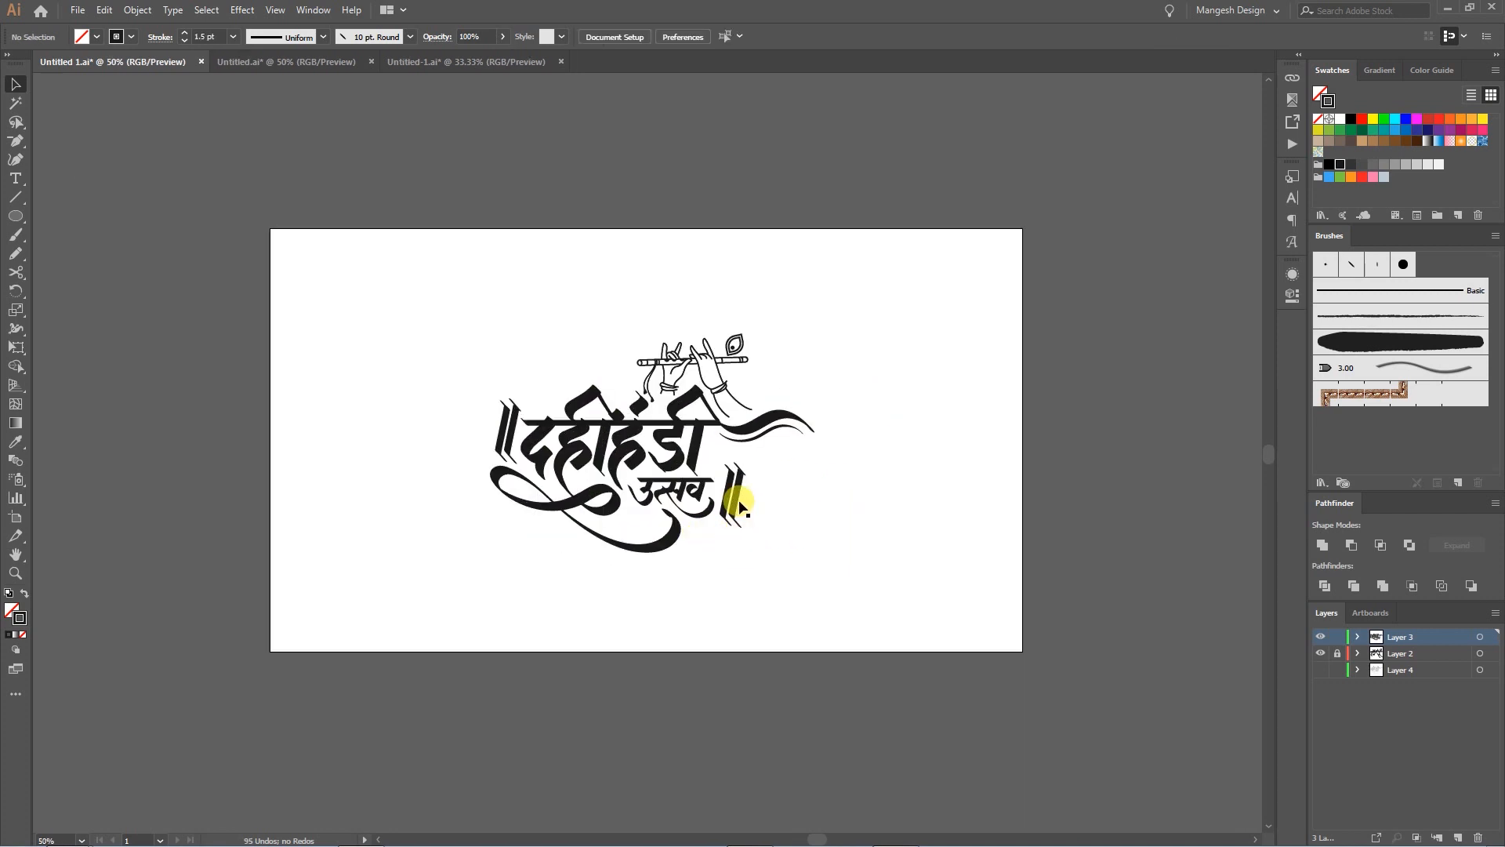
scroll(739, 499, up, 2)
key(a)
click(752, 421)
click(720, 525)
key(equal)
click(672, 609)
scroll(663, 603, up, 2)
drag(657, 712, 667, 576)
key(a)
click(736, 554)
scroll(706, 544, down, 1)
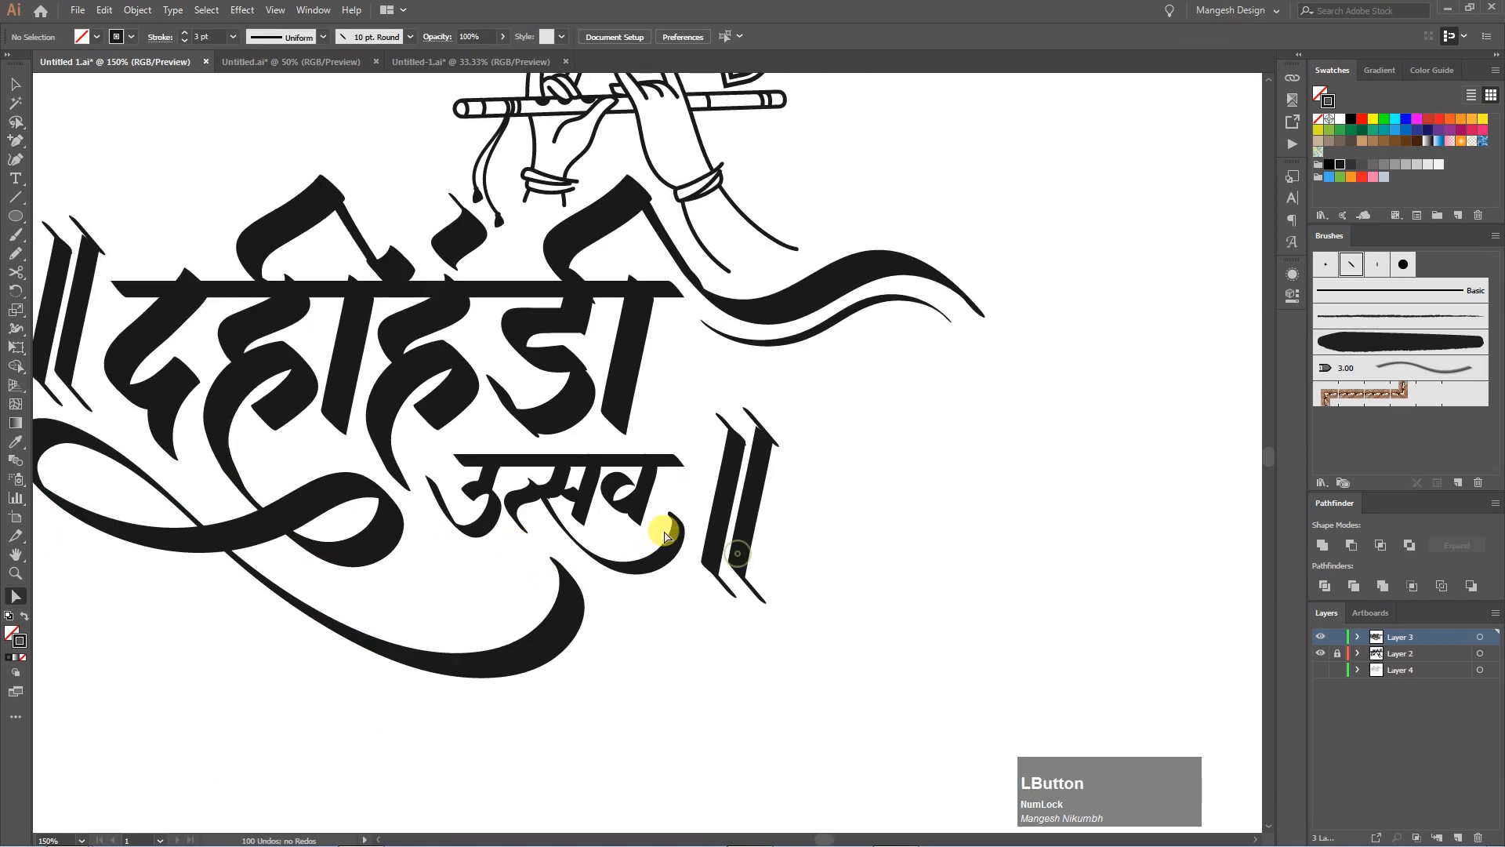
scroll(667, 541, up, 3)
click(721, 629)
click(736, 612)
scroll(729, 604, down, 2)
Refine the individual strokes of उत्सव and the upper curves of दहीहंडी.
mouse_move(313, 463)
mouse_down()
mouse_move(564, 515)
mouse_move(524, 609)
mouse_up()
key(v)
click(678, 528)
click(709, 527)
click(712, 551)
click(695, 528)
click(786, 513)
click(907, 504)
drag(502, 304, 687, 466)
drag(678, 462, 643, 482)
click(736, 499)
click(609, 469)
drag(531, 421, 542, 434)
drag(713, 432, 744, 462)
drag(996, 474, 773, 439)
click(804, 429)
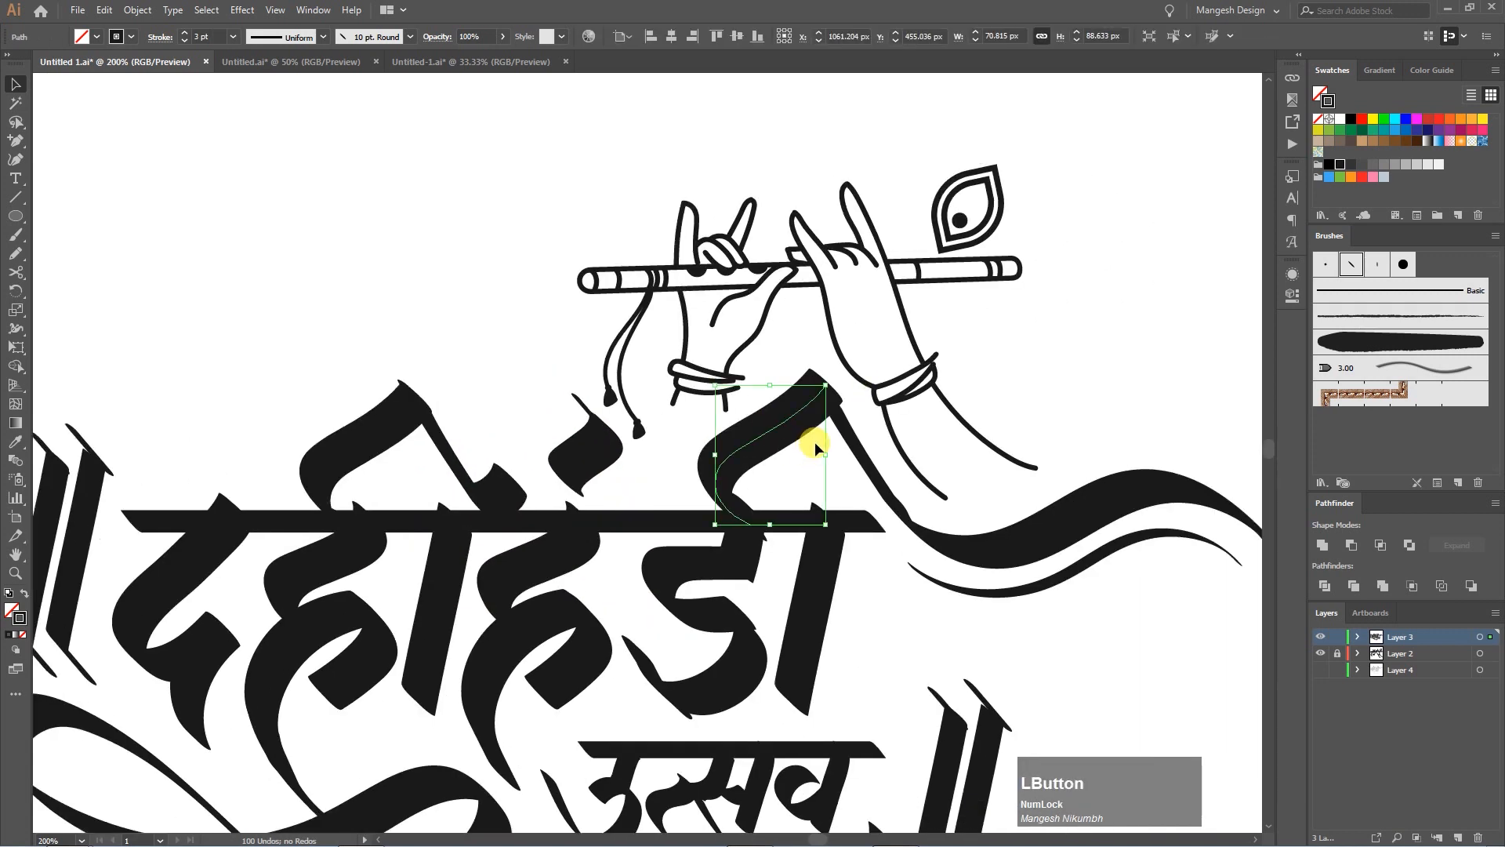
Fine-tune the anchor points of ड's thin entry stroke and bowl in दहीहंडी.
key(a)
click(413, 397)
click(517, 415)
scroll(645, 447, down, 2)
scroll(644, 446, up, 1)
key(a)
click(670, 638)
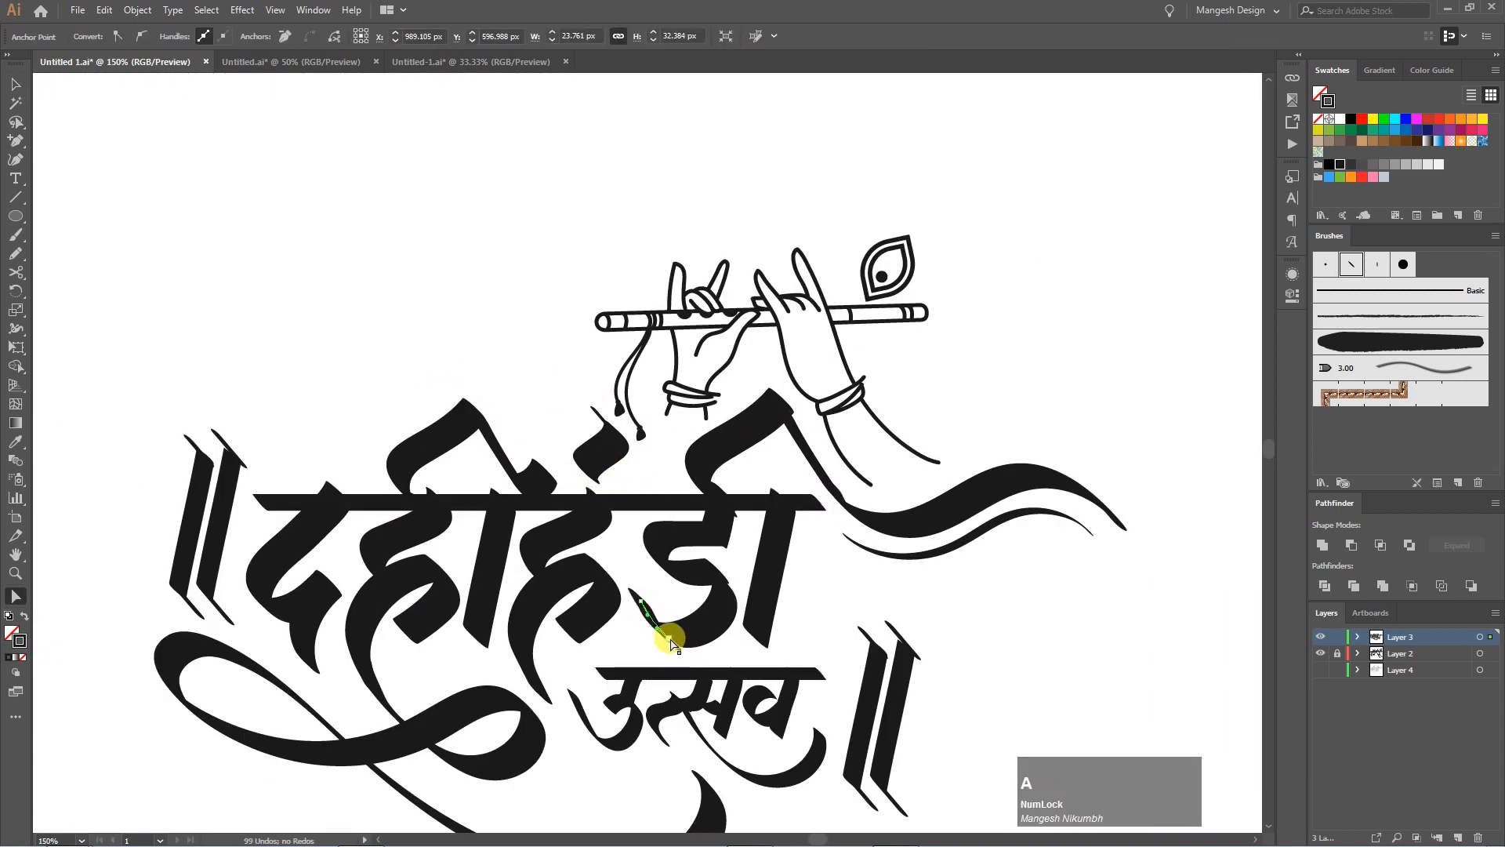
click(657, 634)
scroll(644, 611, up, 1)
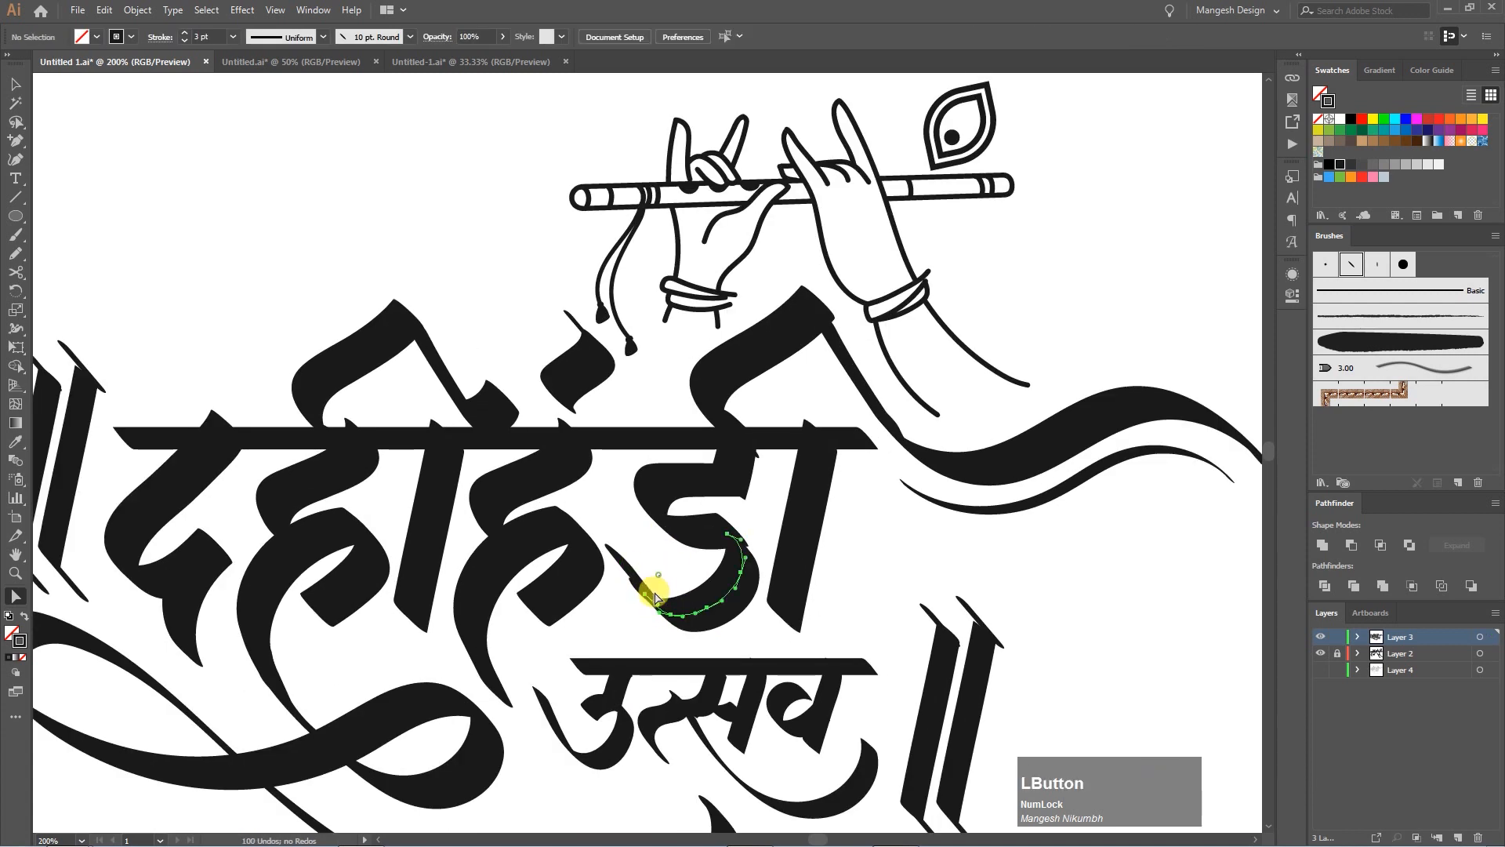
click(733, 537)
click(779, 400)
drag(774, 441, 740, 450)
click(706, 438)
Unlock Layer 2, which holds the flute illustration.
key(ctrl+minus)
key(ctrl+minus)
key(ctrl+minus)
key(v)
key(ctrl+0)
click(1001, 625)
click(1320, 653)
click(1320, 653)
drag(1025, 645, 734, 486)
click(1338, 654)
drag(975, 662, 621, 276)
right_click(589, 418)
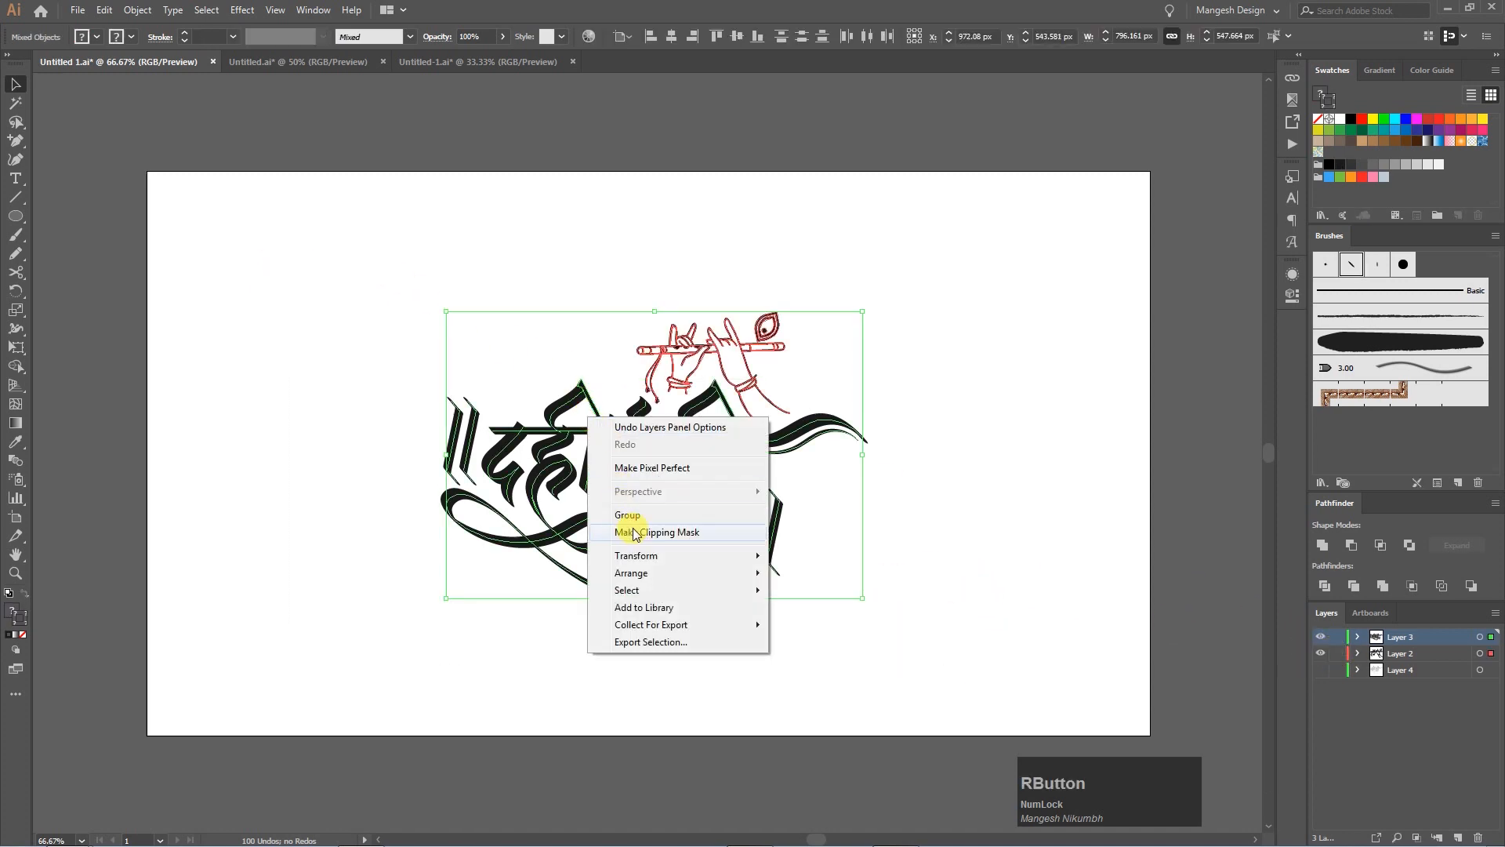
click(972, 476)
Hide Layer 2, duplicate Layer 3 as a backup and hide the copy.
click(1320, 653)
drag(954, 655, 299, 307)
click(1495, 612)
click(1381, 235)
click(1332, 637)
Expand the brush strokes of the lettering on Layer 3 and unite them into one shape.
drag(1018, 634, 267, 168)
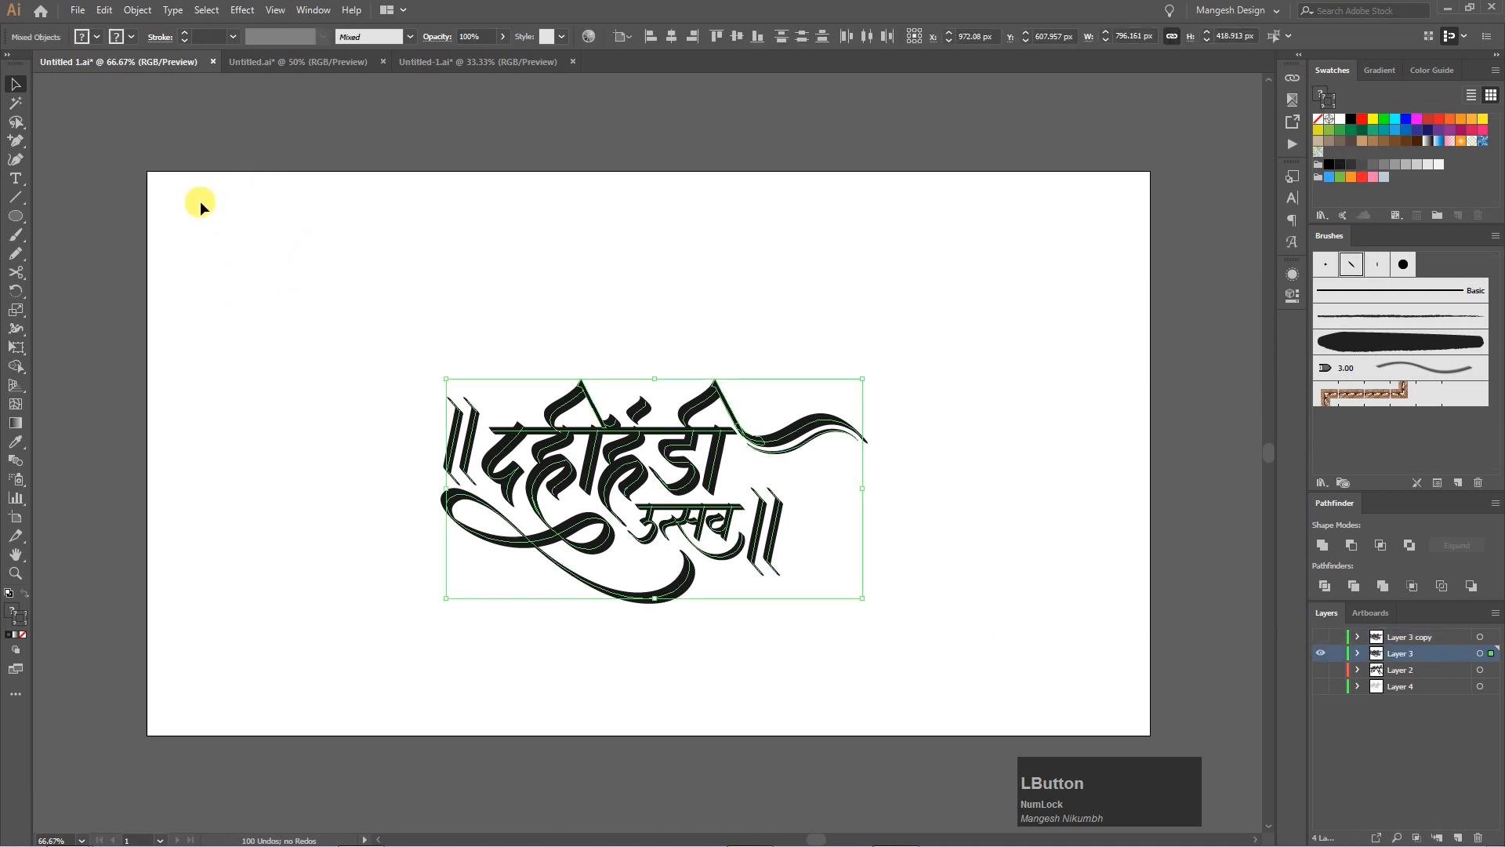
click(136, 10)
click(185, 198)
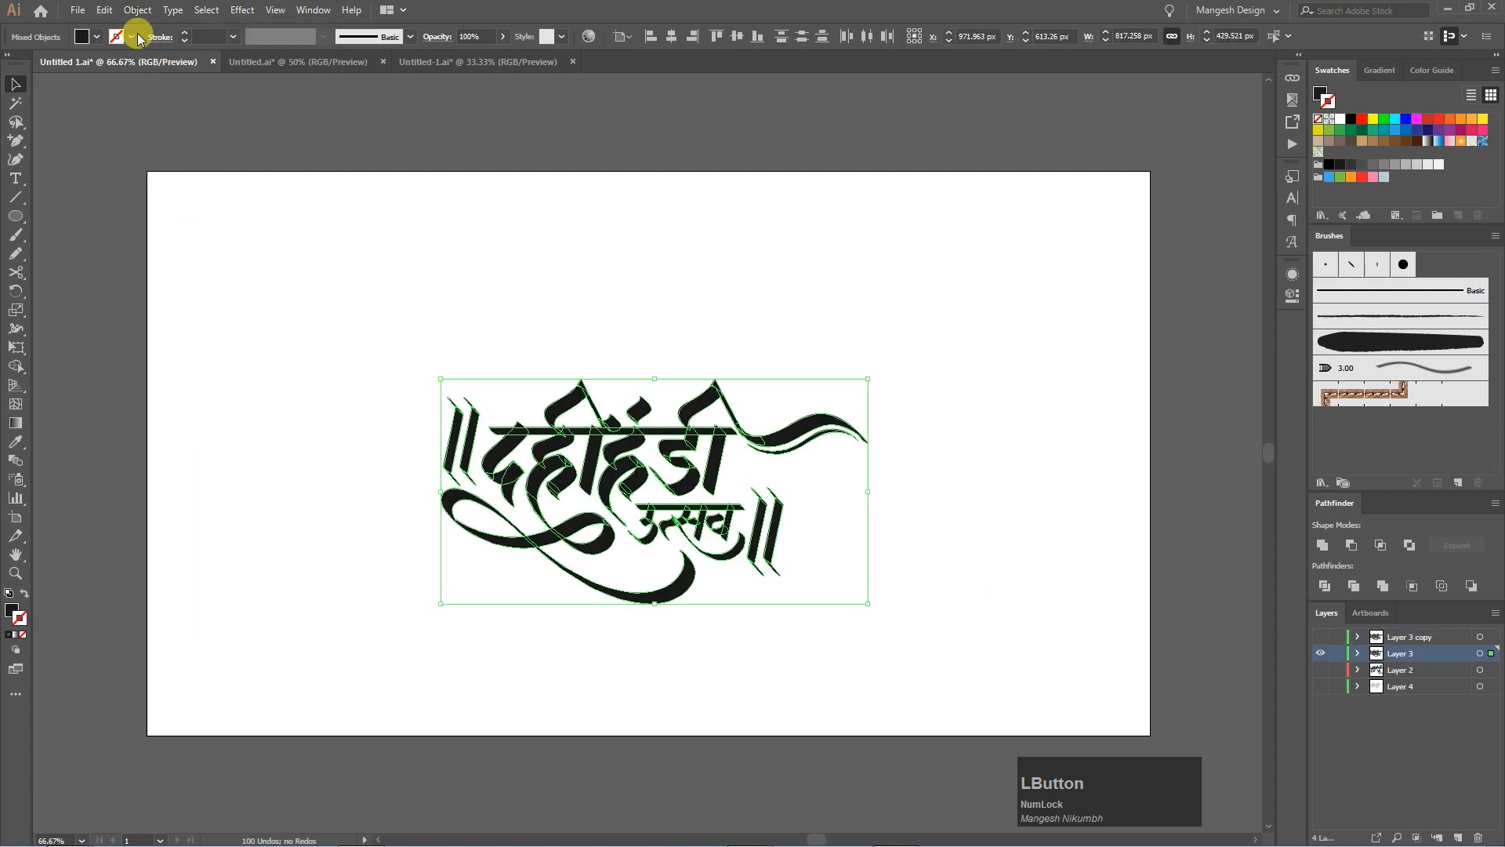
click(136, 11)
click(179, 178)
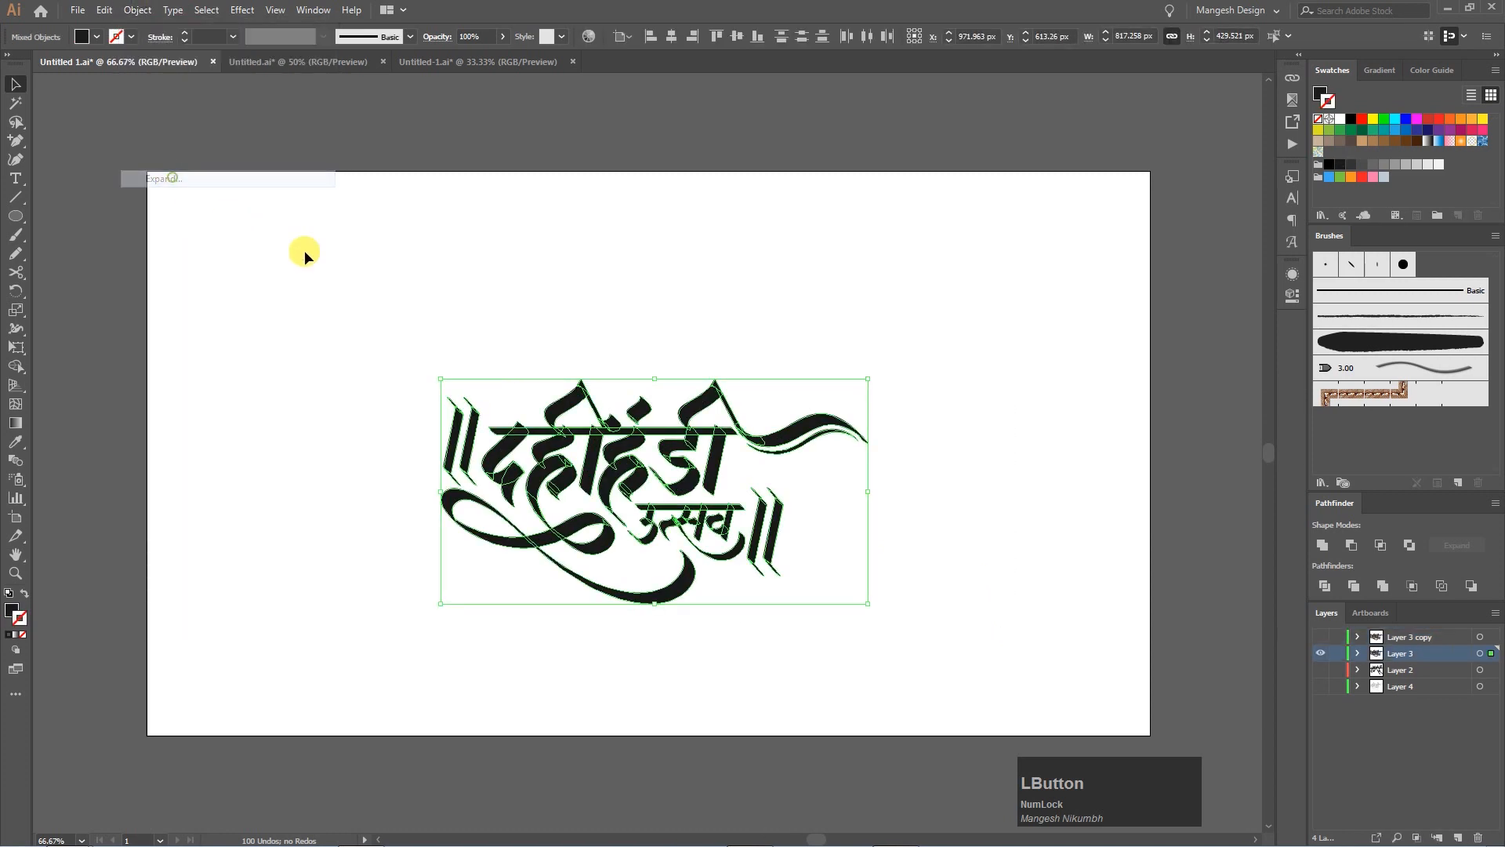
click(1322, 545)
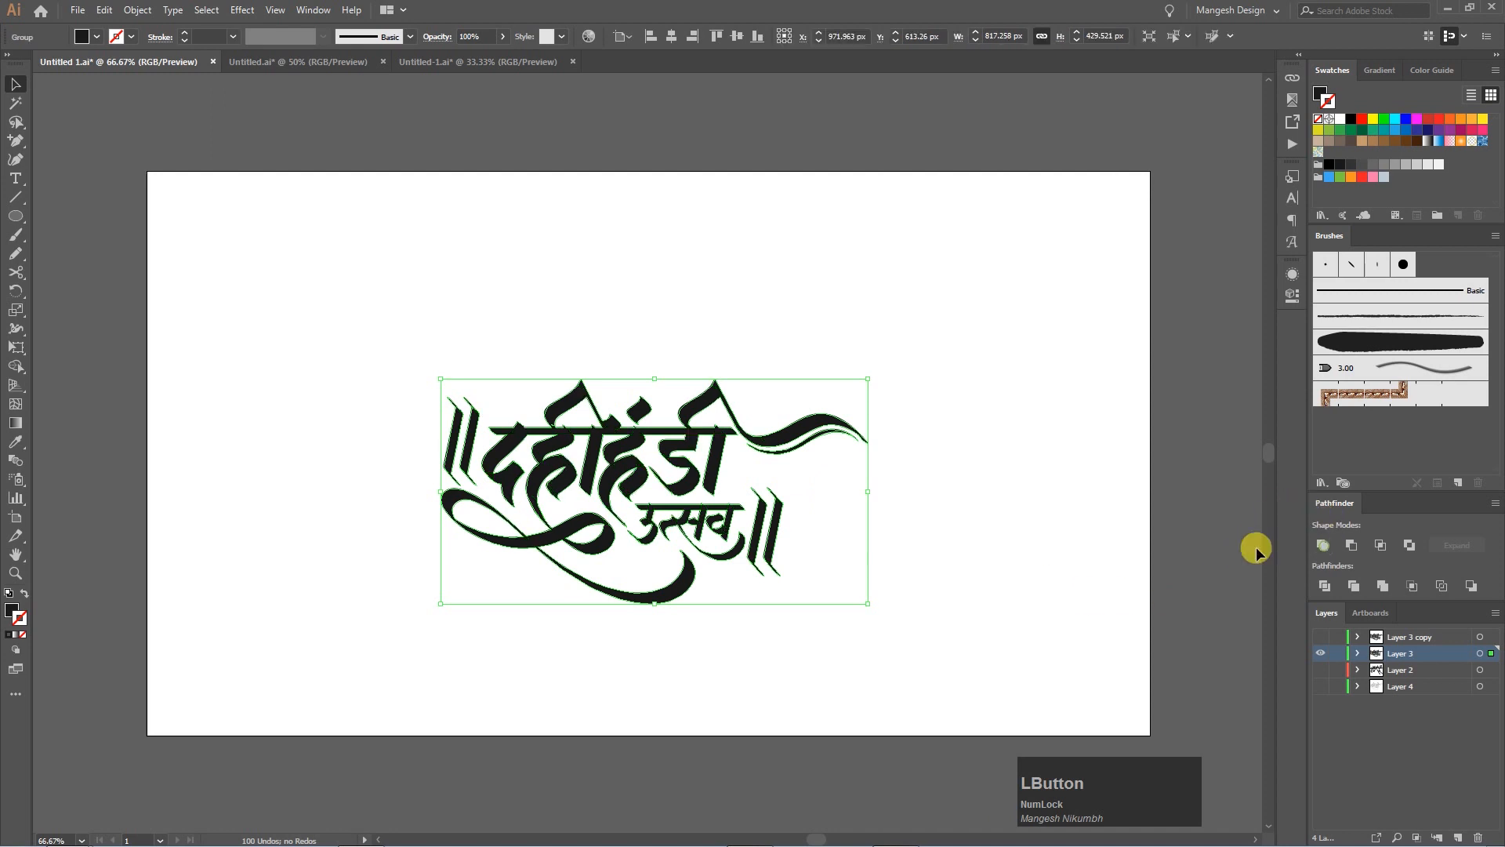
click(921, 504)
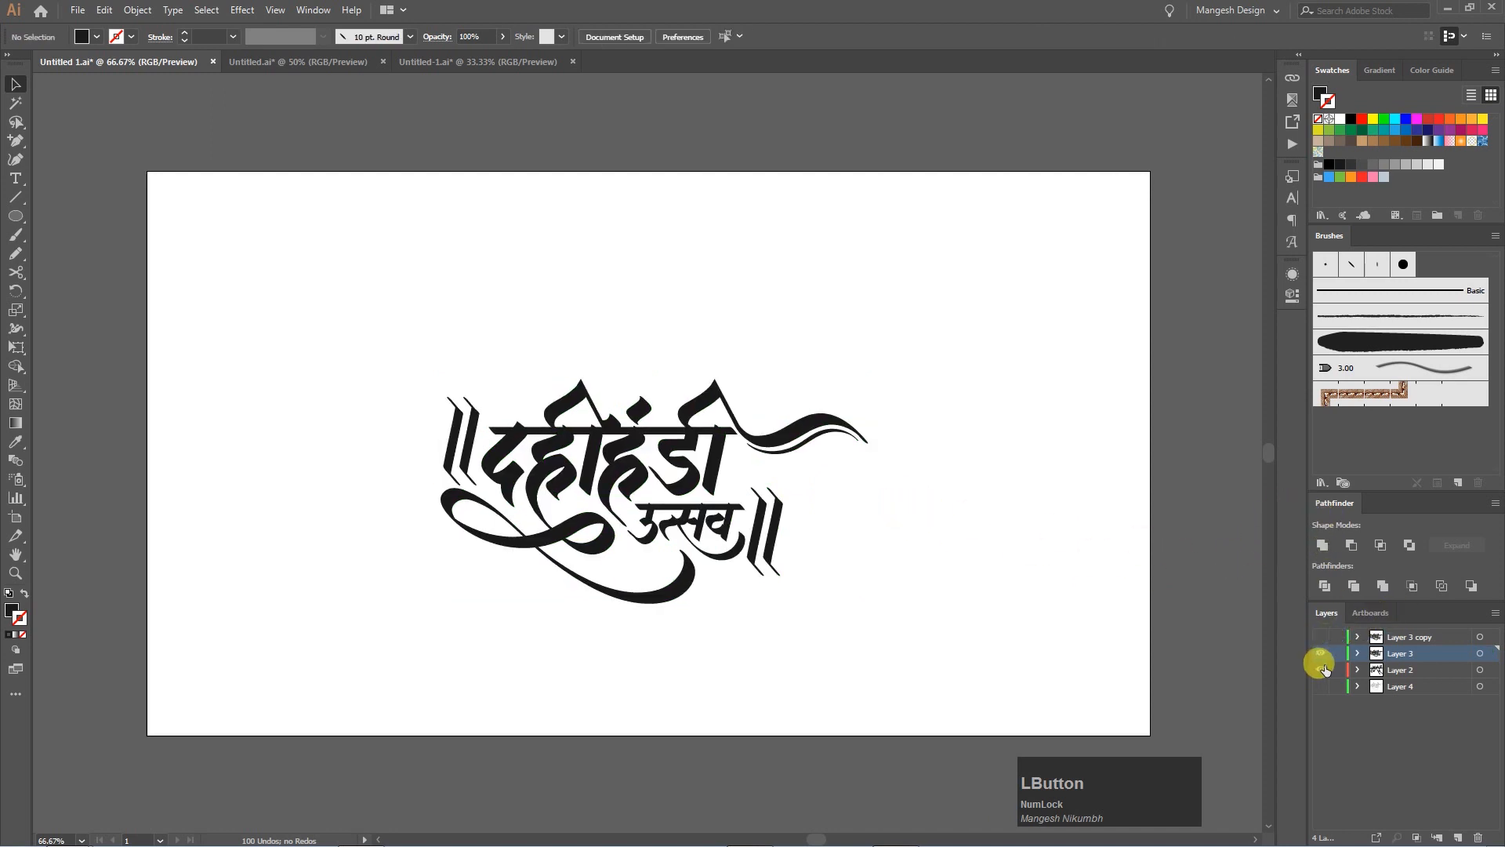
Show Layer 2, duplicate it and hide the original layer.
click(1321, 668)
click(1411, 671)
click(1495, 612)
click(1383, 235)
click(1321, 686)
Unite the flute illustration with the lettering and fill the combined artwork with brown.
drag(346, 264, 997, 653)
click(1323, 545)
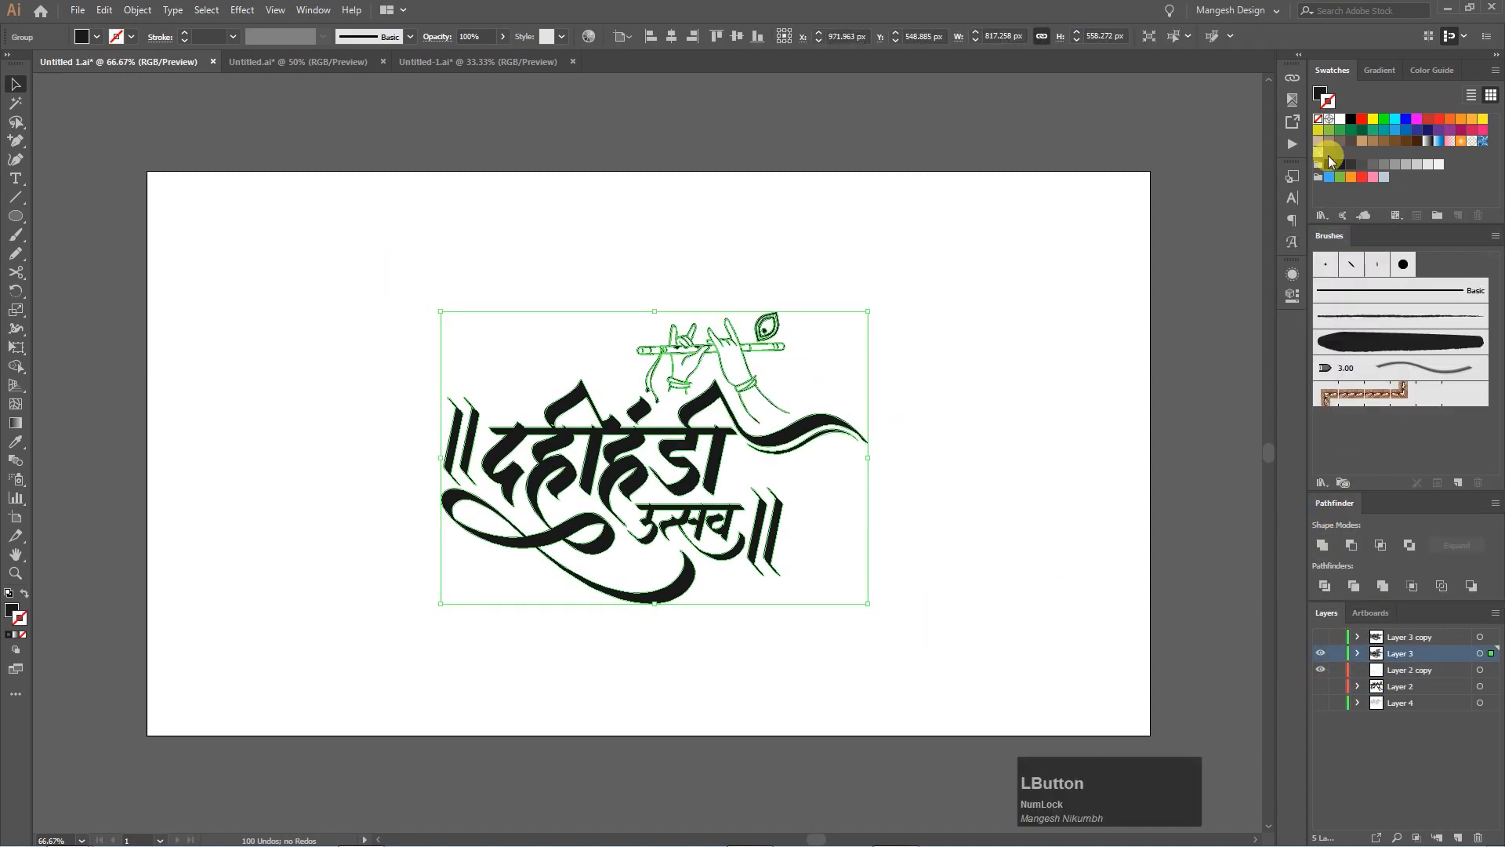
click(1322, 95)
click(1395, 141)
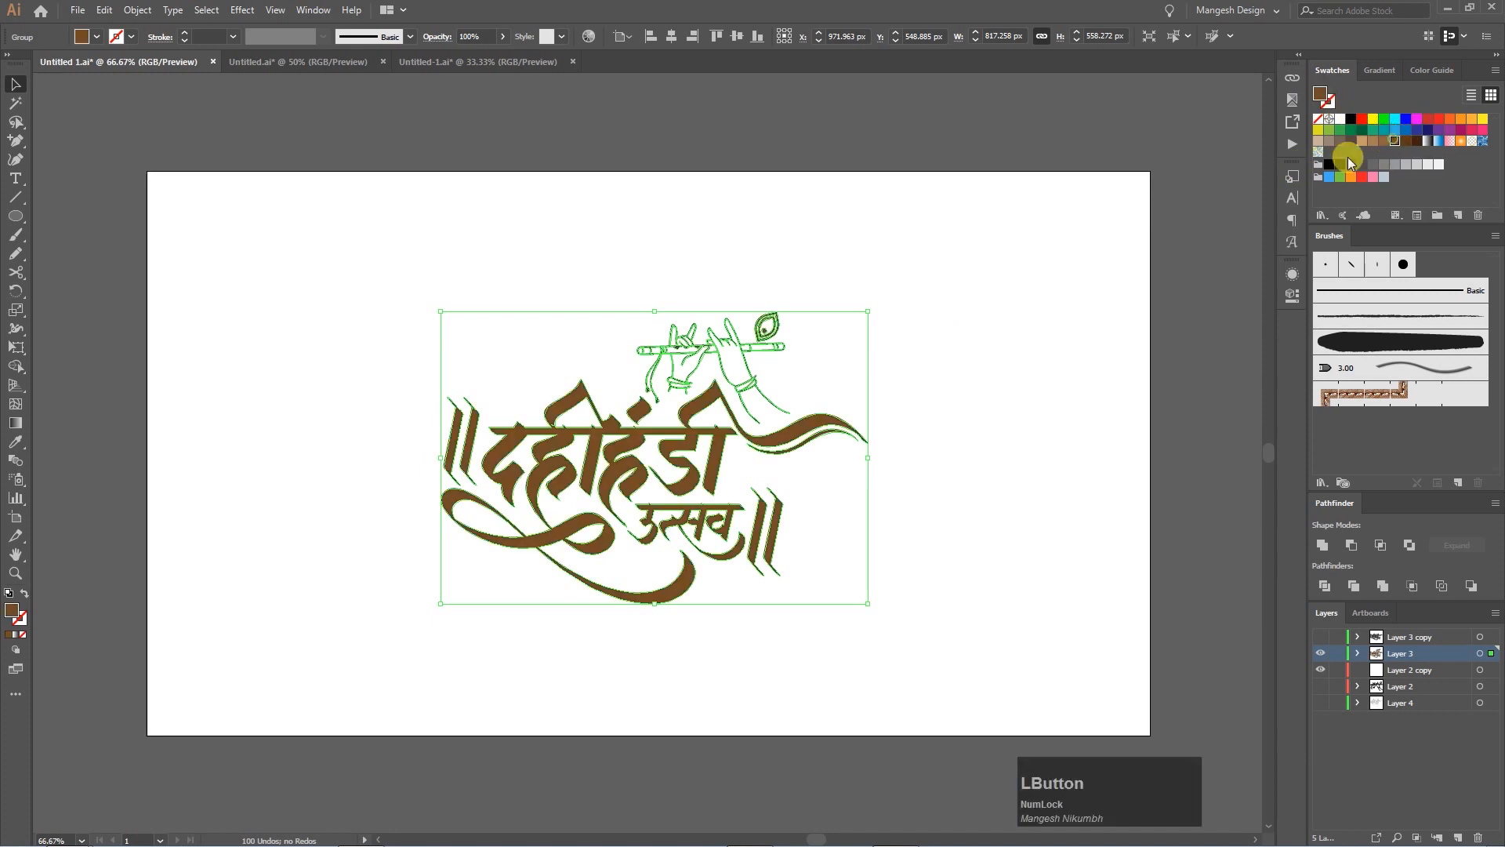
click(946, 463)
Duplicate Layer 3 with the brown artwork and lock the duplicate.
drag(933, 647, 421, 298)
click(1495, 612)
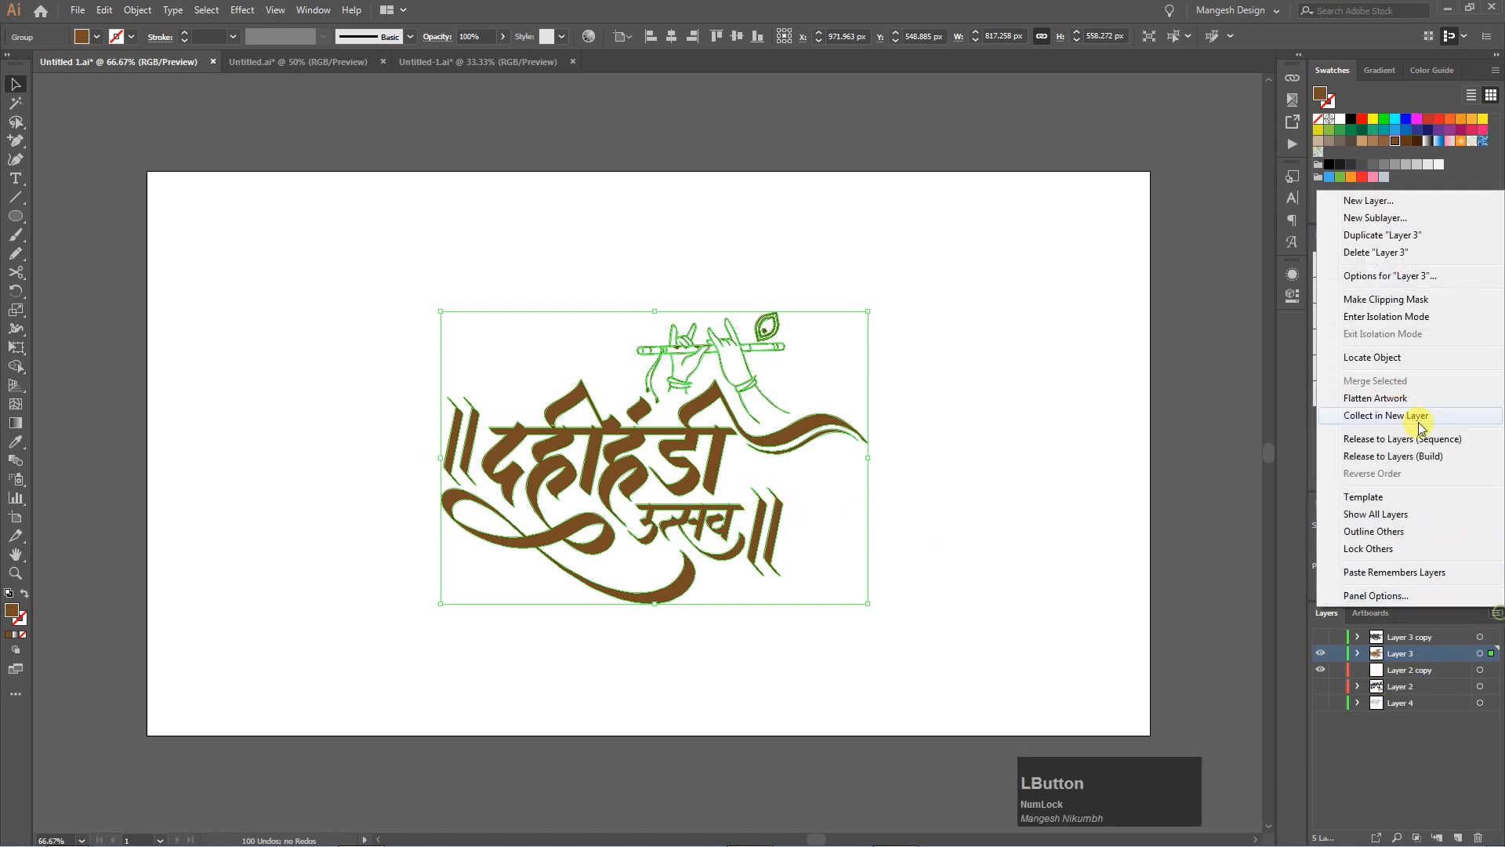
click(1380, 235)
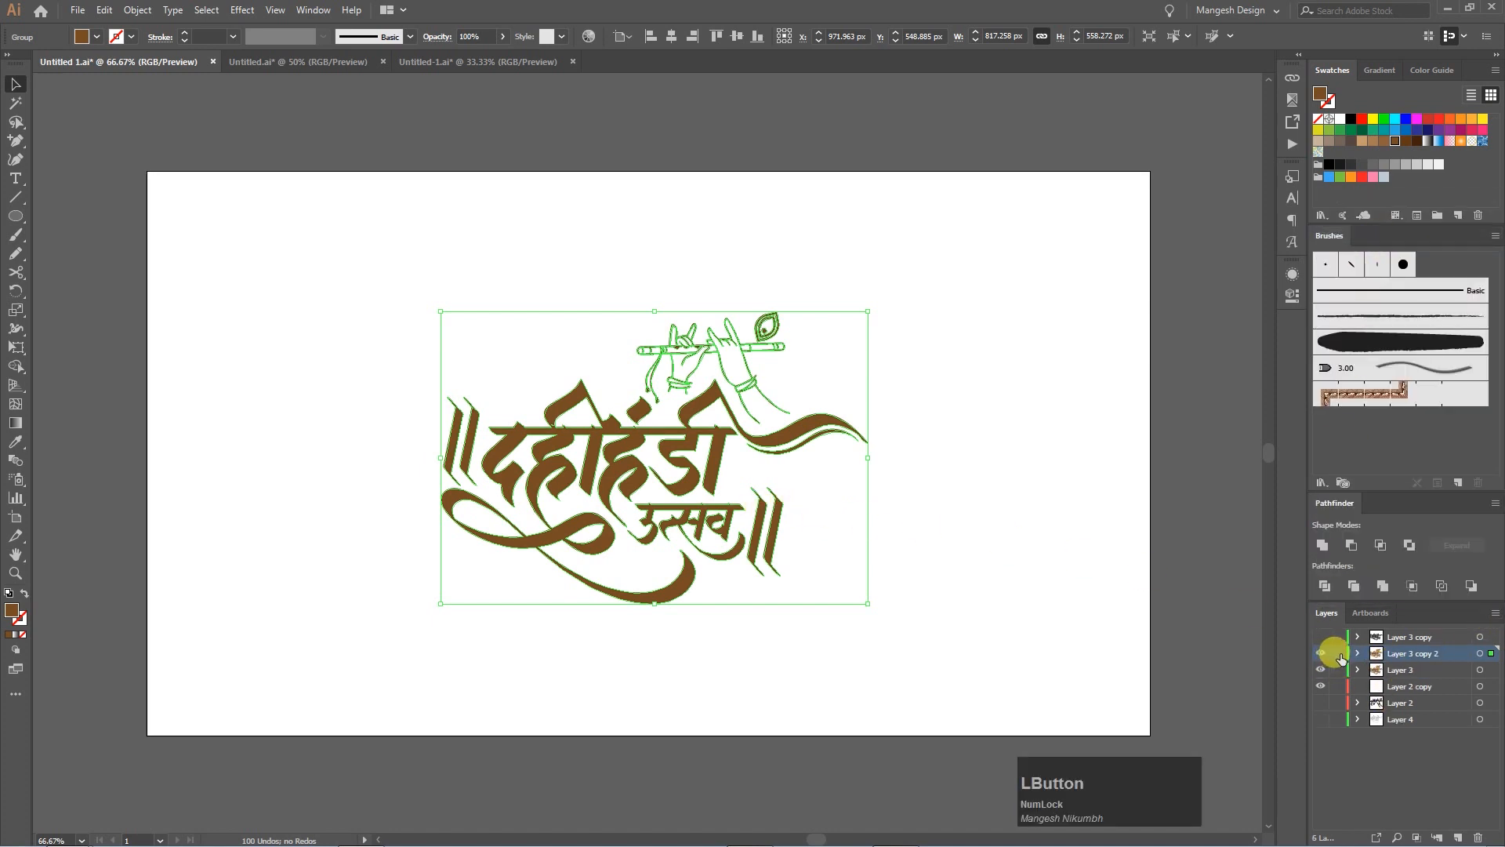
click(1337, 654)
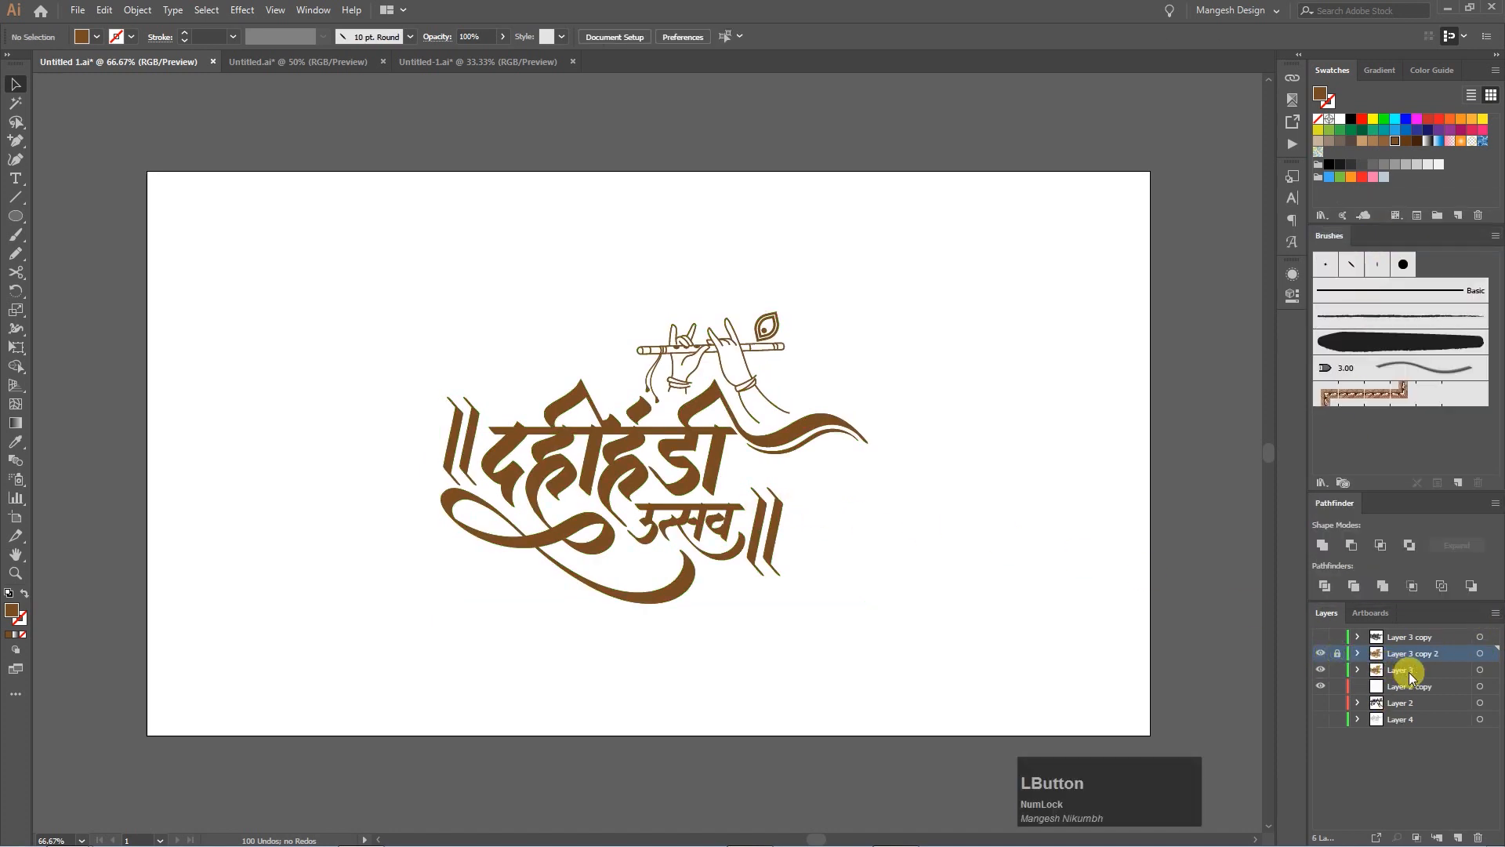
Fill the artwork on Layer 3 with the near-black swatch and hide the locked brown copy.
click(1480, 670)
click(1341, 165)
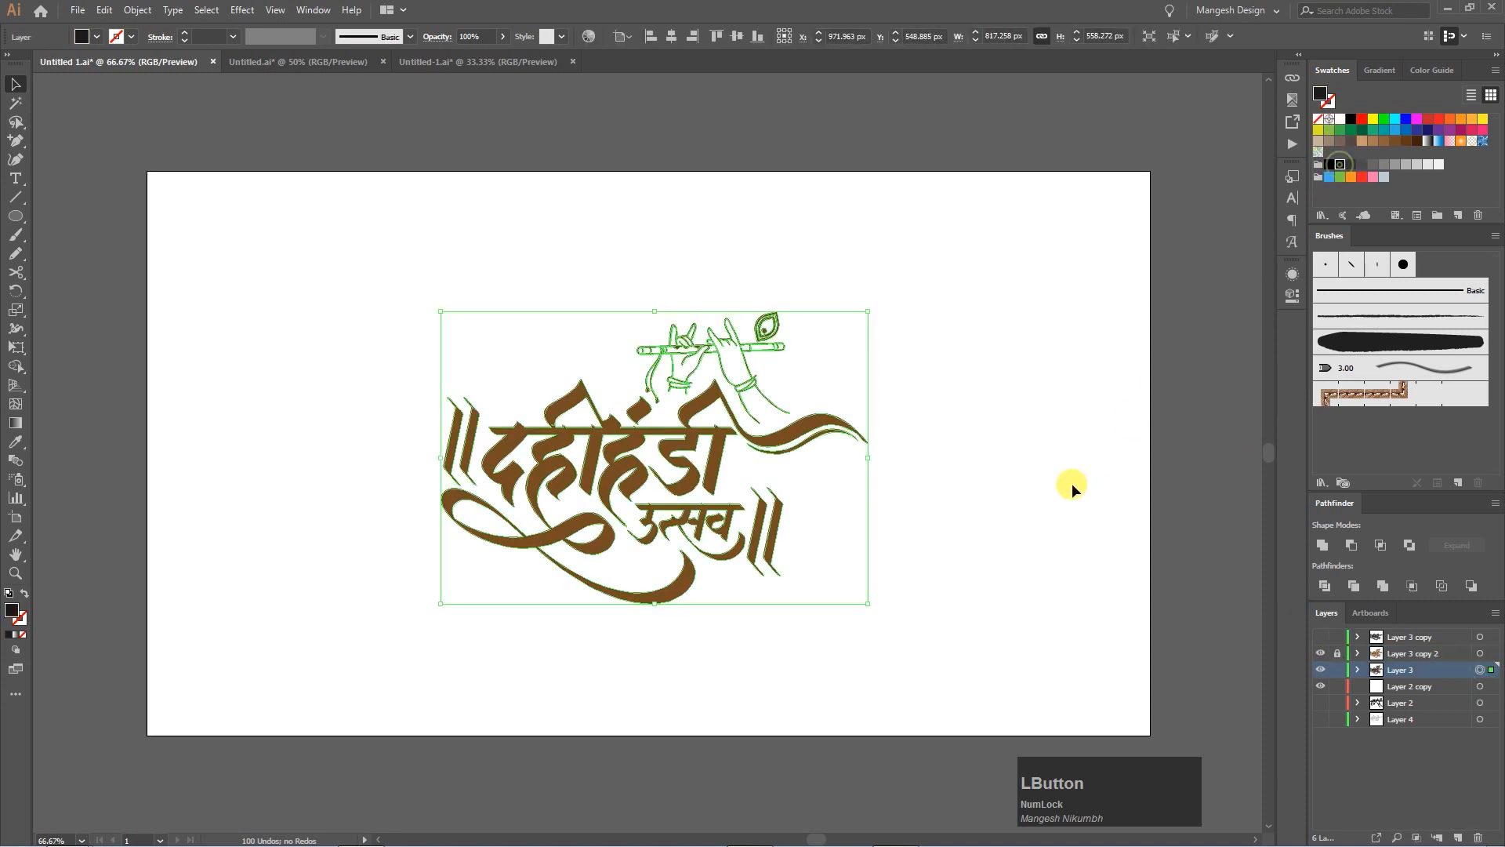
click(988, 373)
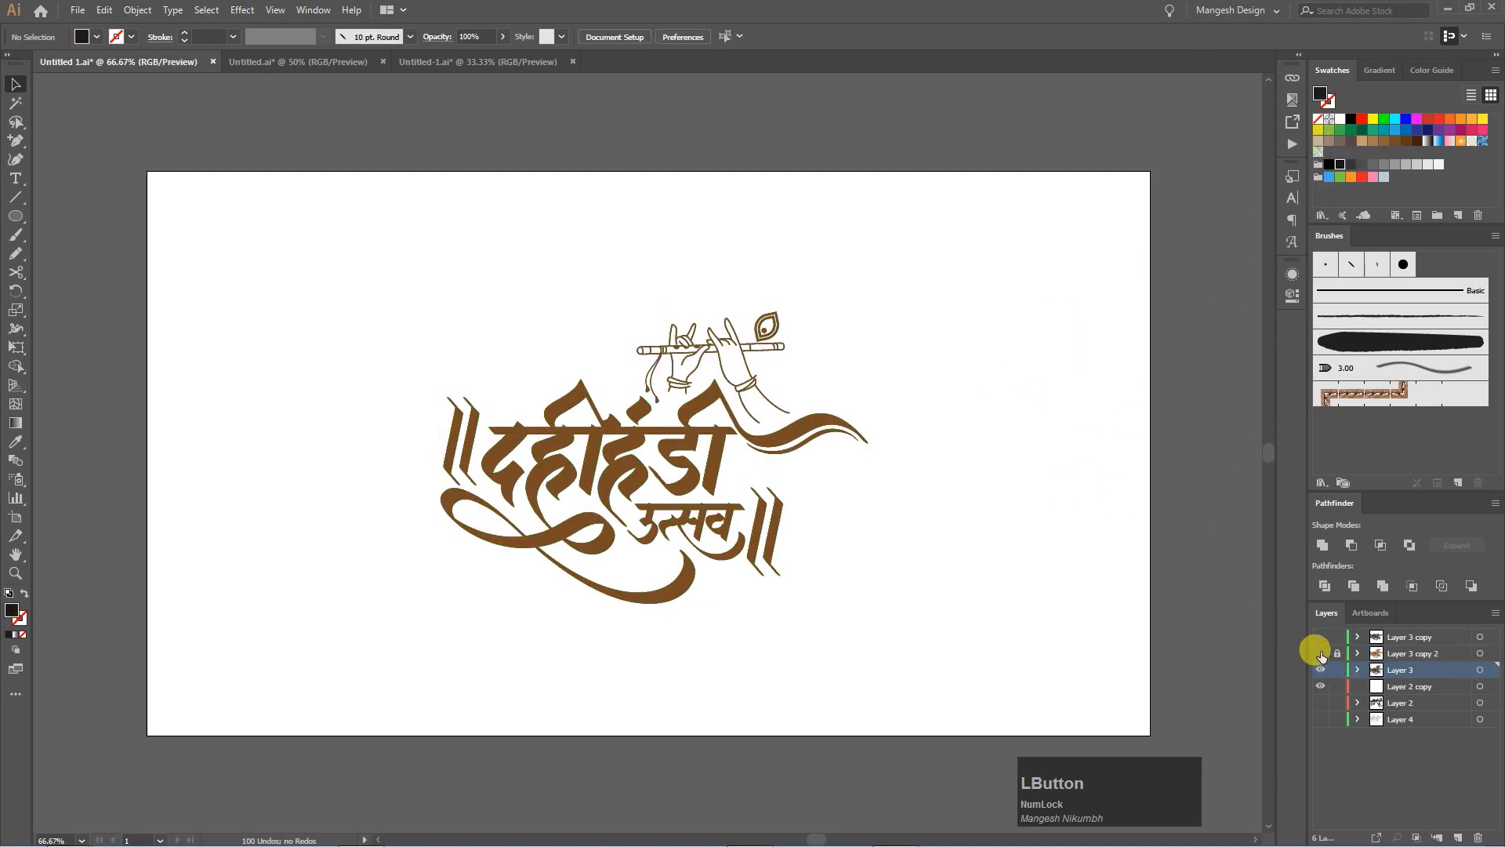
click(1321, 653)
drag(930, 616, 288, 225)
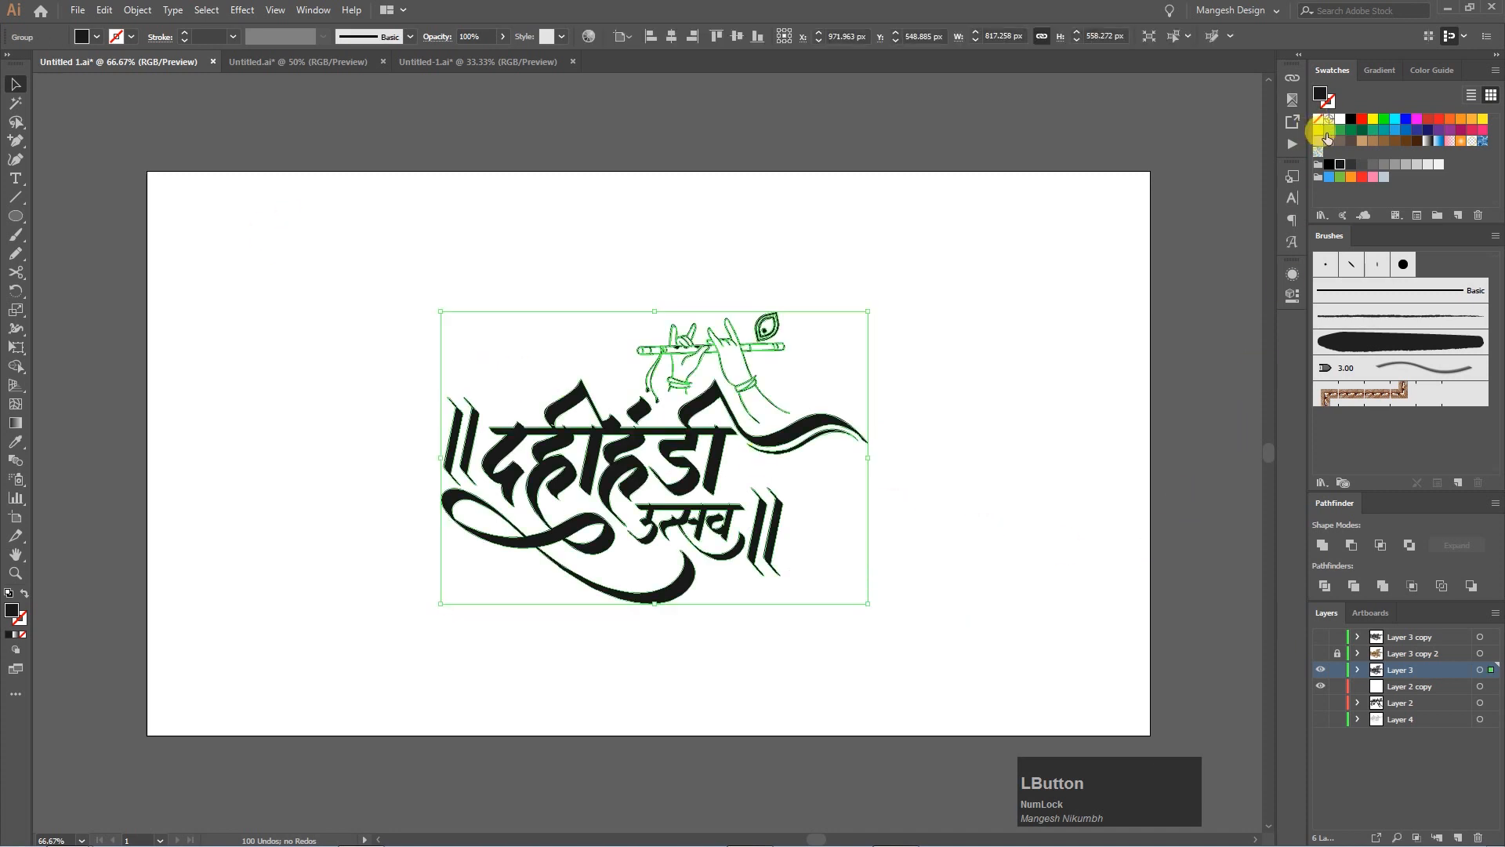
click(1351, 167)
click(1333, 165)
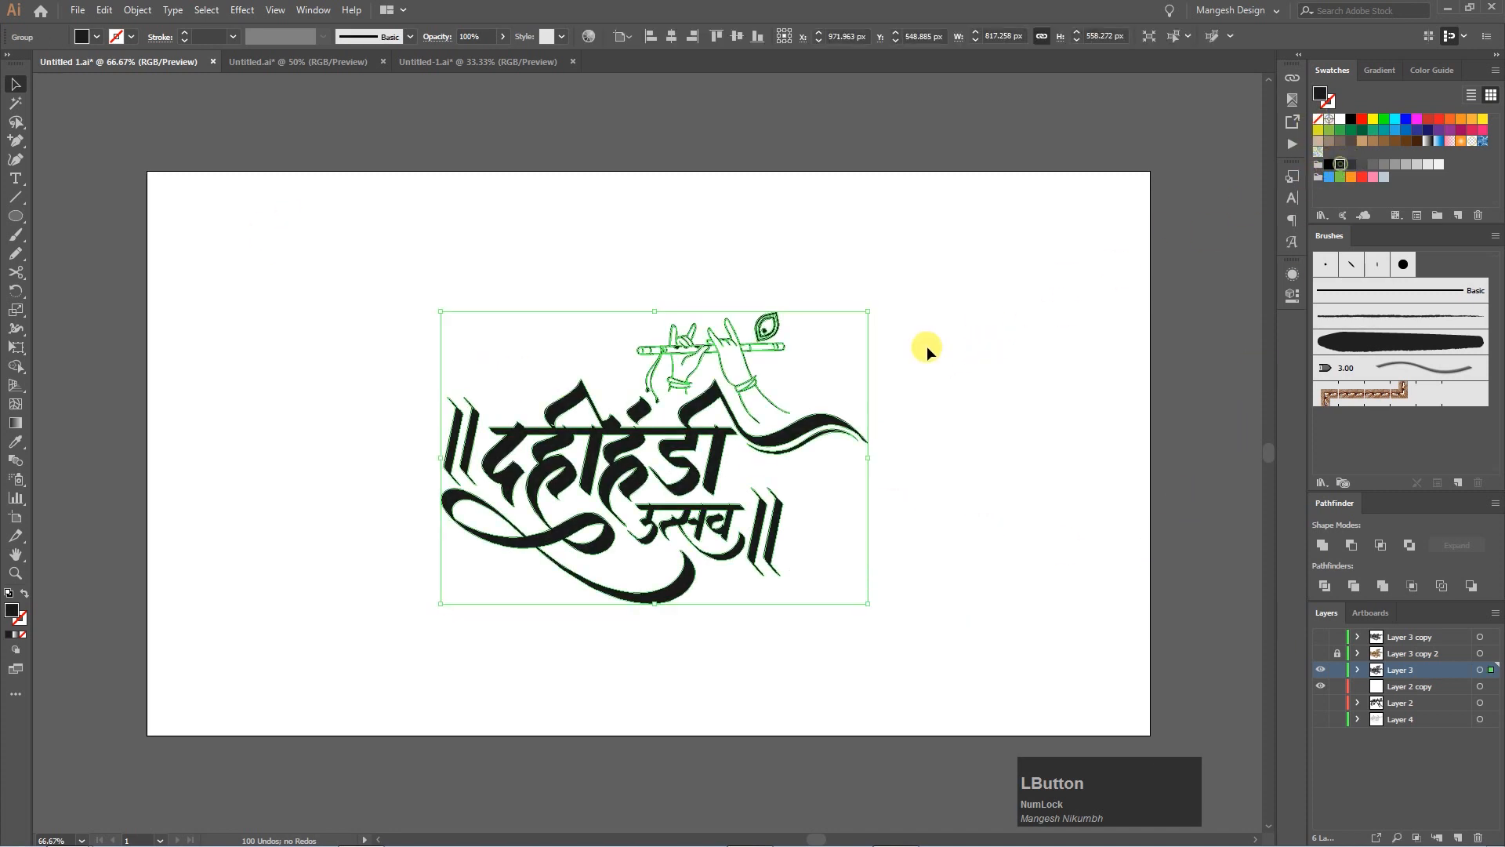
click(945, 357)
Place a copy of the near-black artwork about 170 px to the right and 143 px below the original.
drag(909, 542, 443, 315)
drag(704, 493, 783, 563)
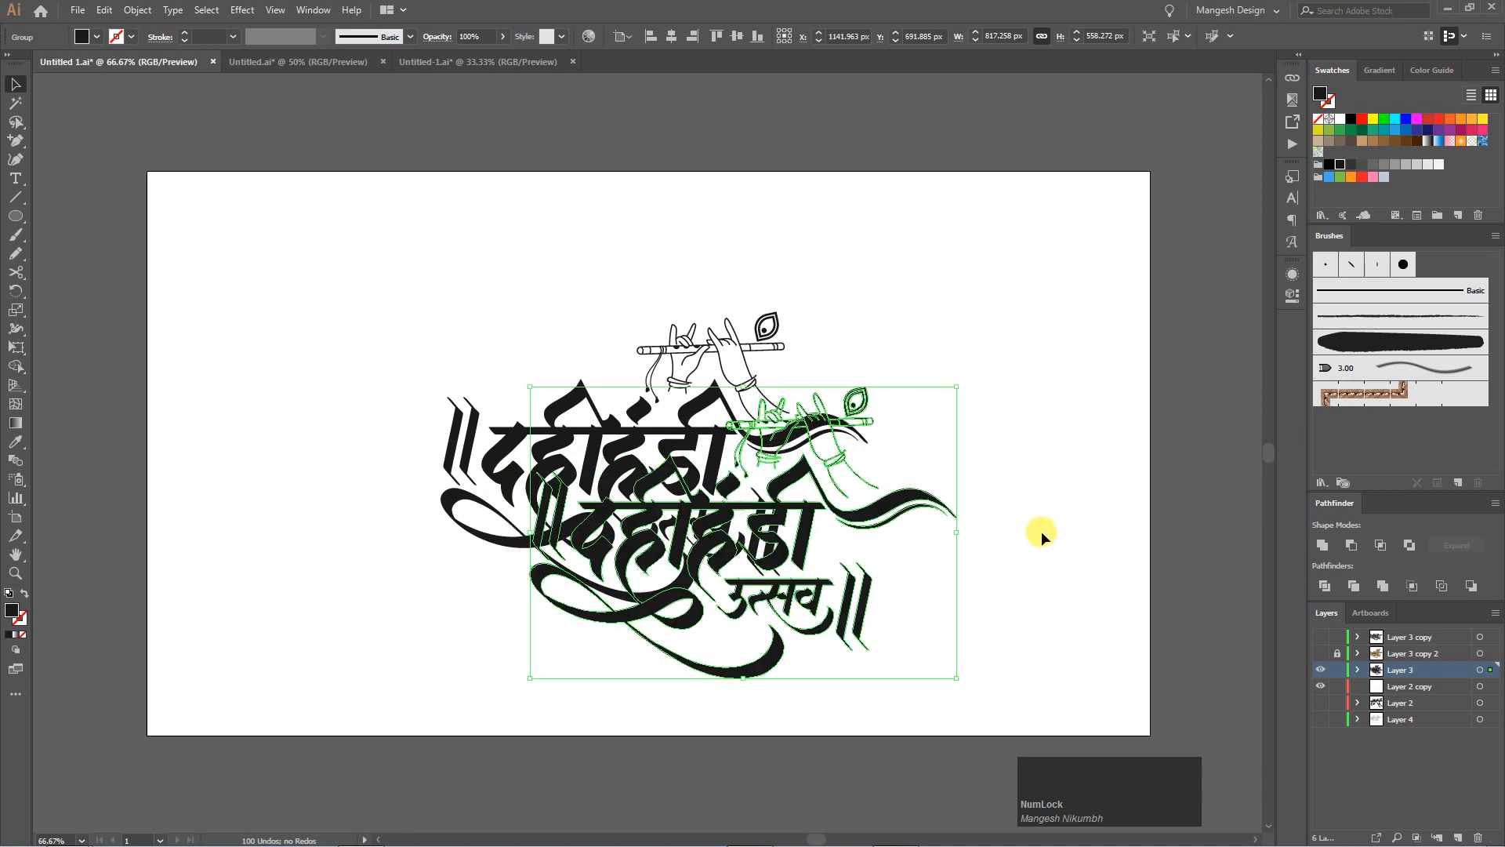
click(1035, 531)
Fill the offset copy with light grey and send it behind the near-black artwork.
drag(1078, 660, 874, 504)
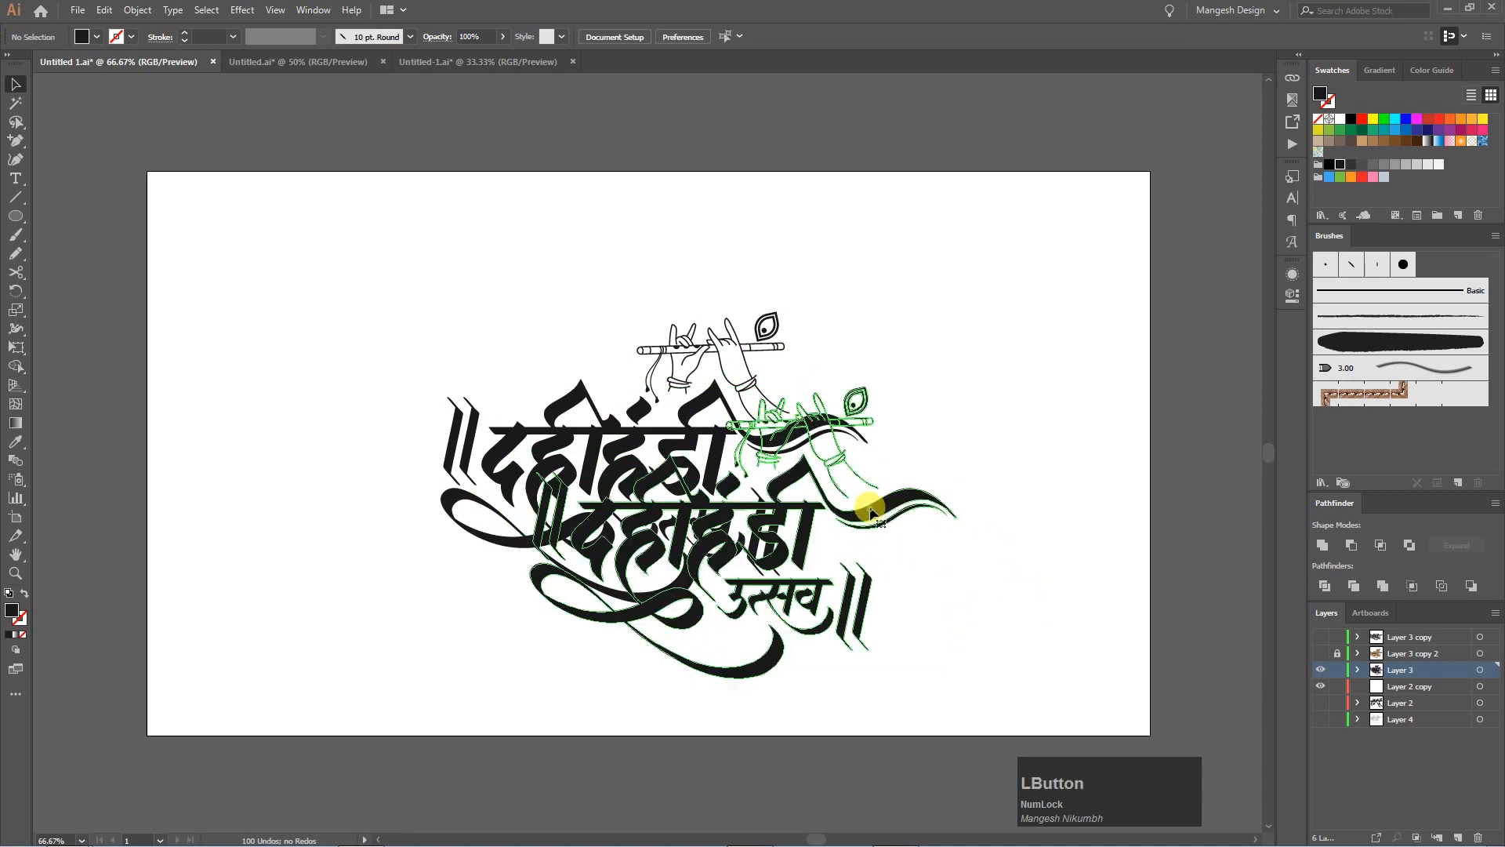
click(1419, 167)
click(1083, 427)
click(863, 519)
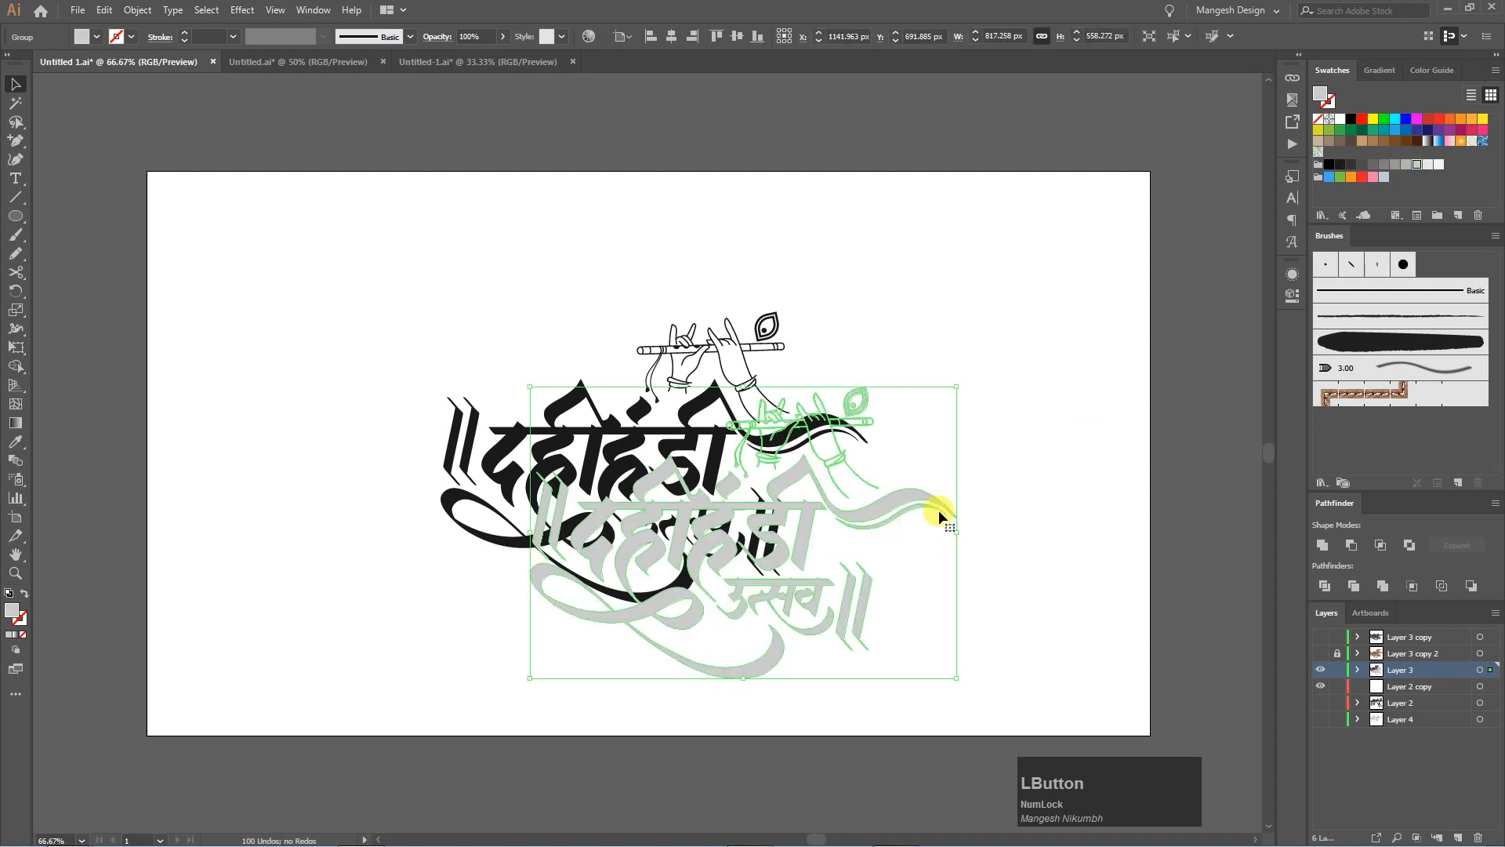
key(ctrl+bracketleft)
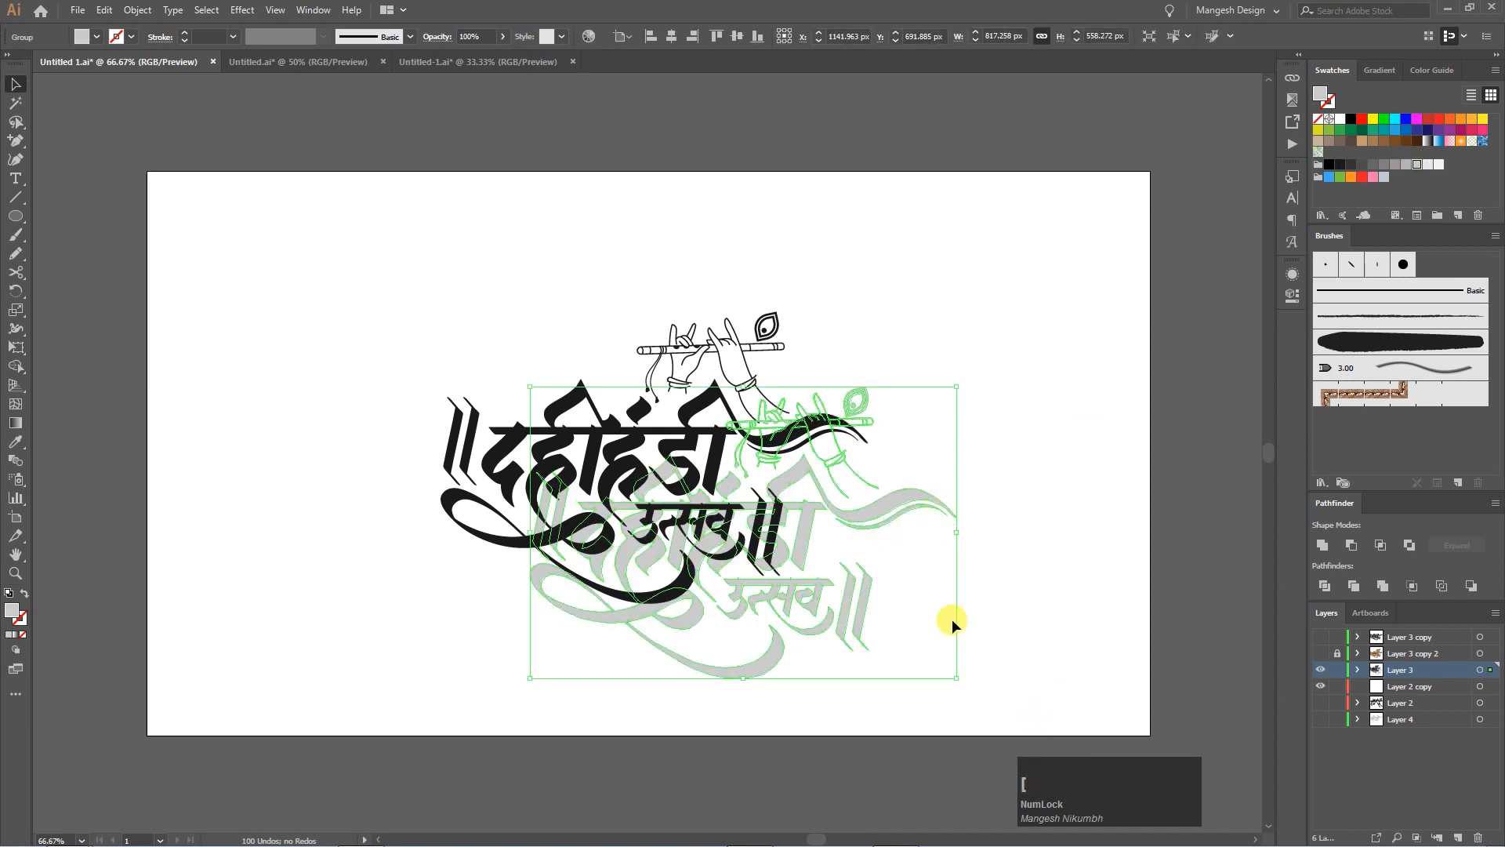
click(1038, 513)
Blend the near-black artwork with its light grey offset copy using the Blend tool.
drag(1086, 608, 261, 429)
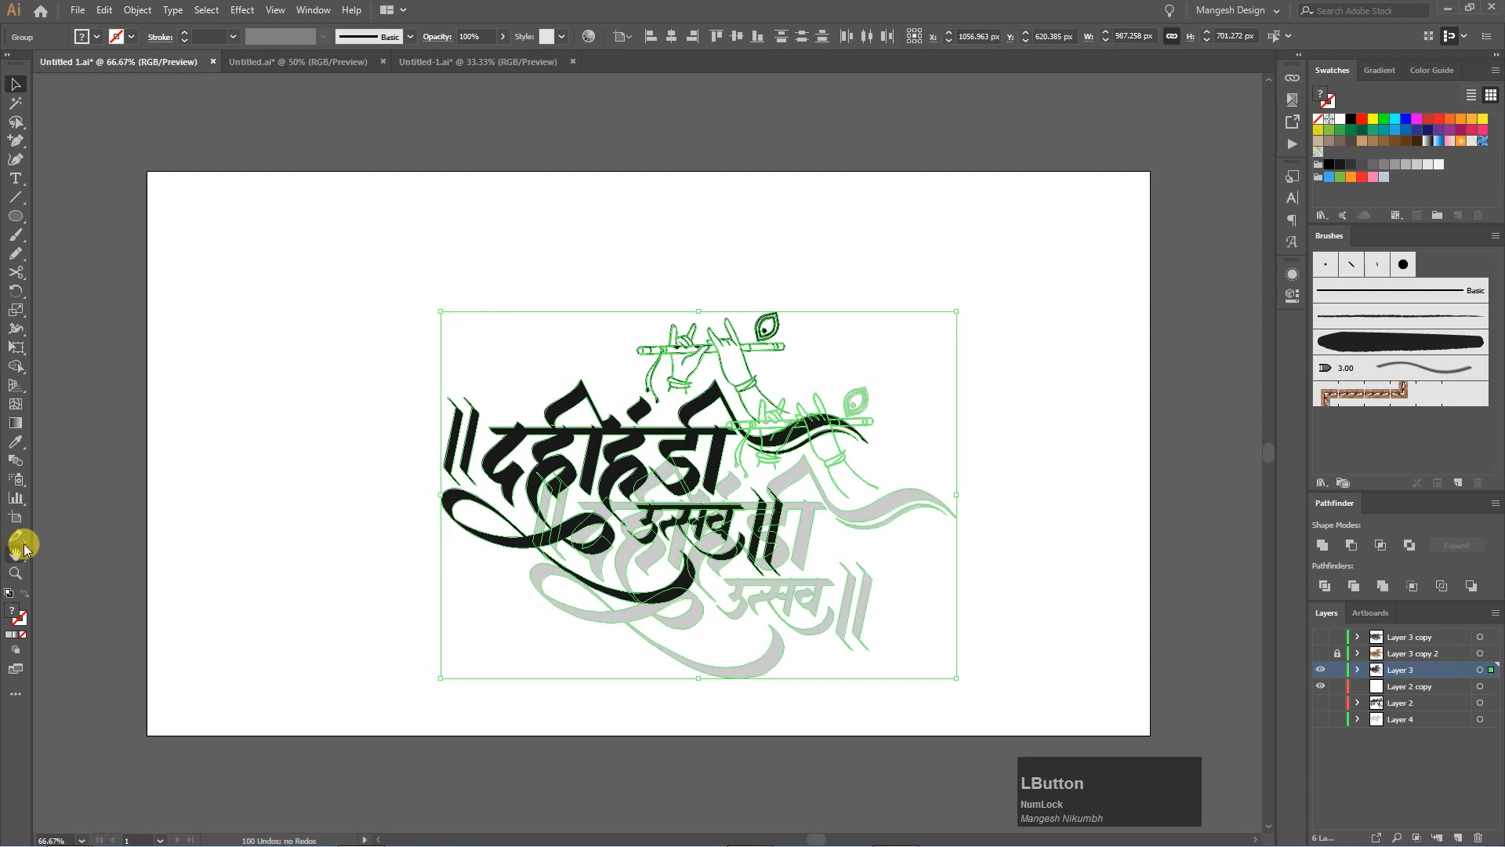
click(15, 460)
scroll(617, 584, up, 4)
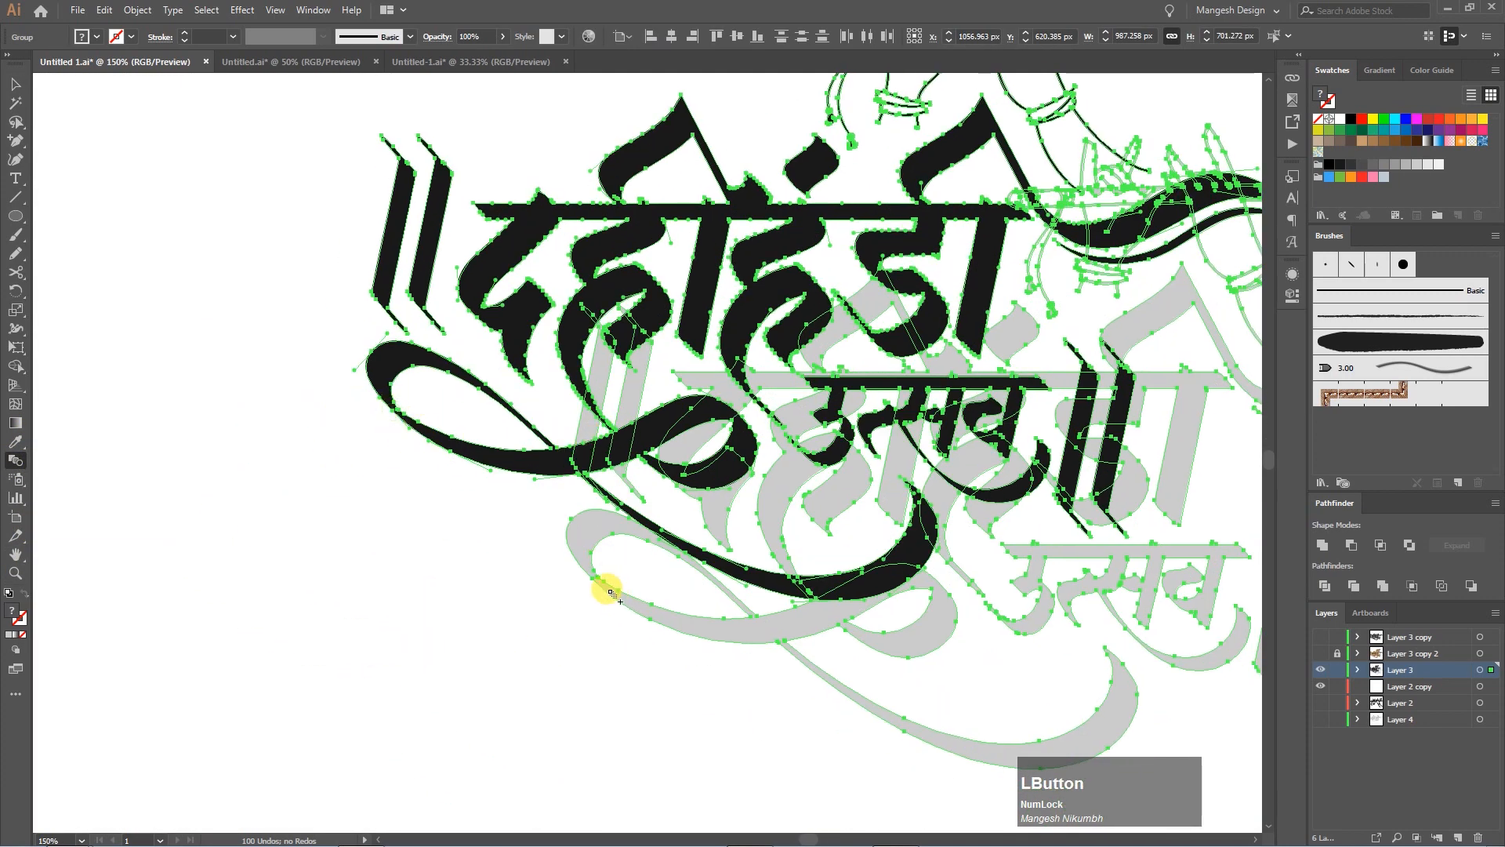
click(591, 578)
key(ctrl+minus)
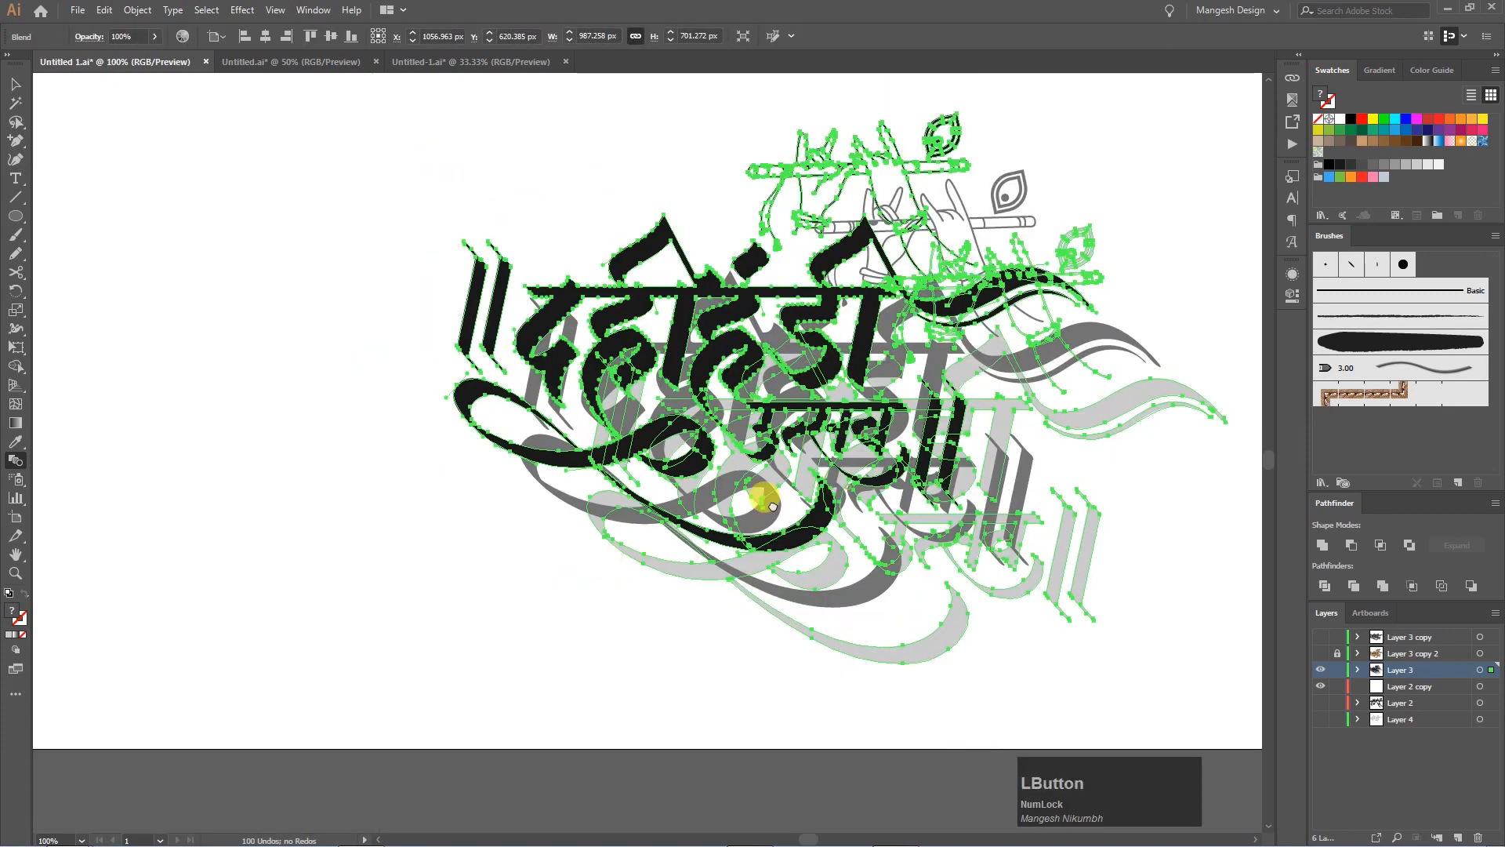
drag(827, 483, 615, 537)
Set the blend spacing to Specified Steps with preview on, try 100 steps, apply 20, and deselect the blend.
click(1082, 308)
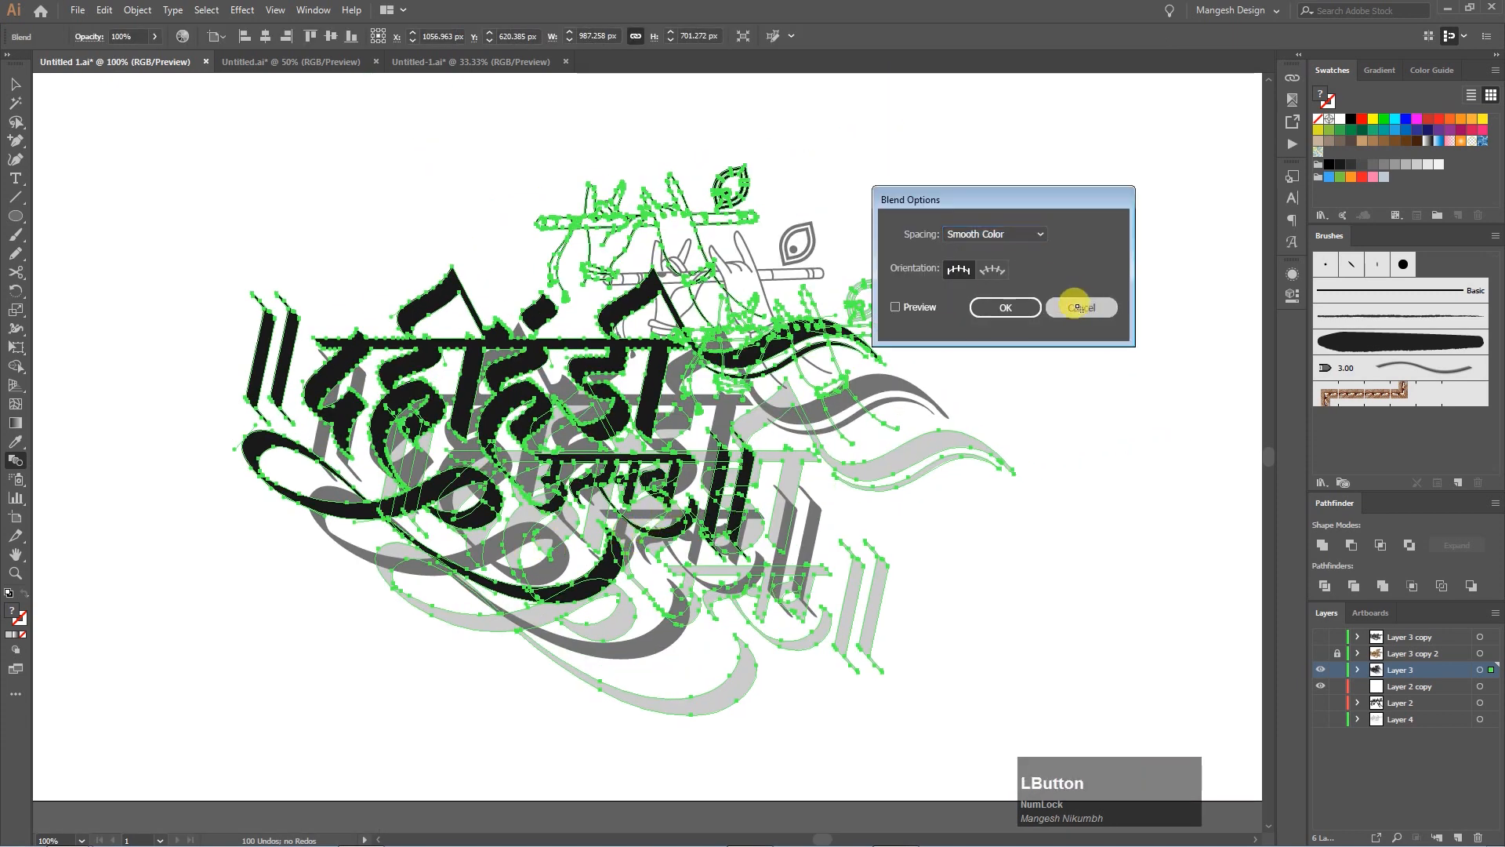
key(Return)
click(919, 306)
click(1004, 237)
click(1024, 266)
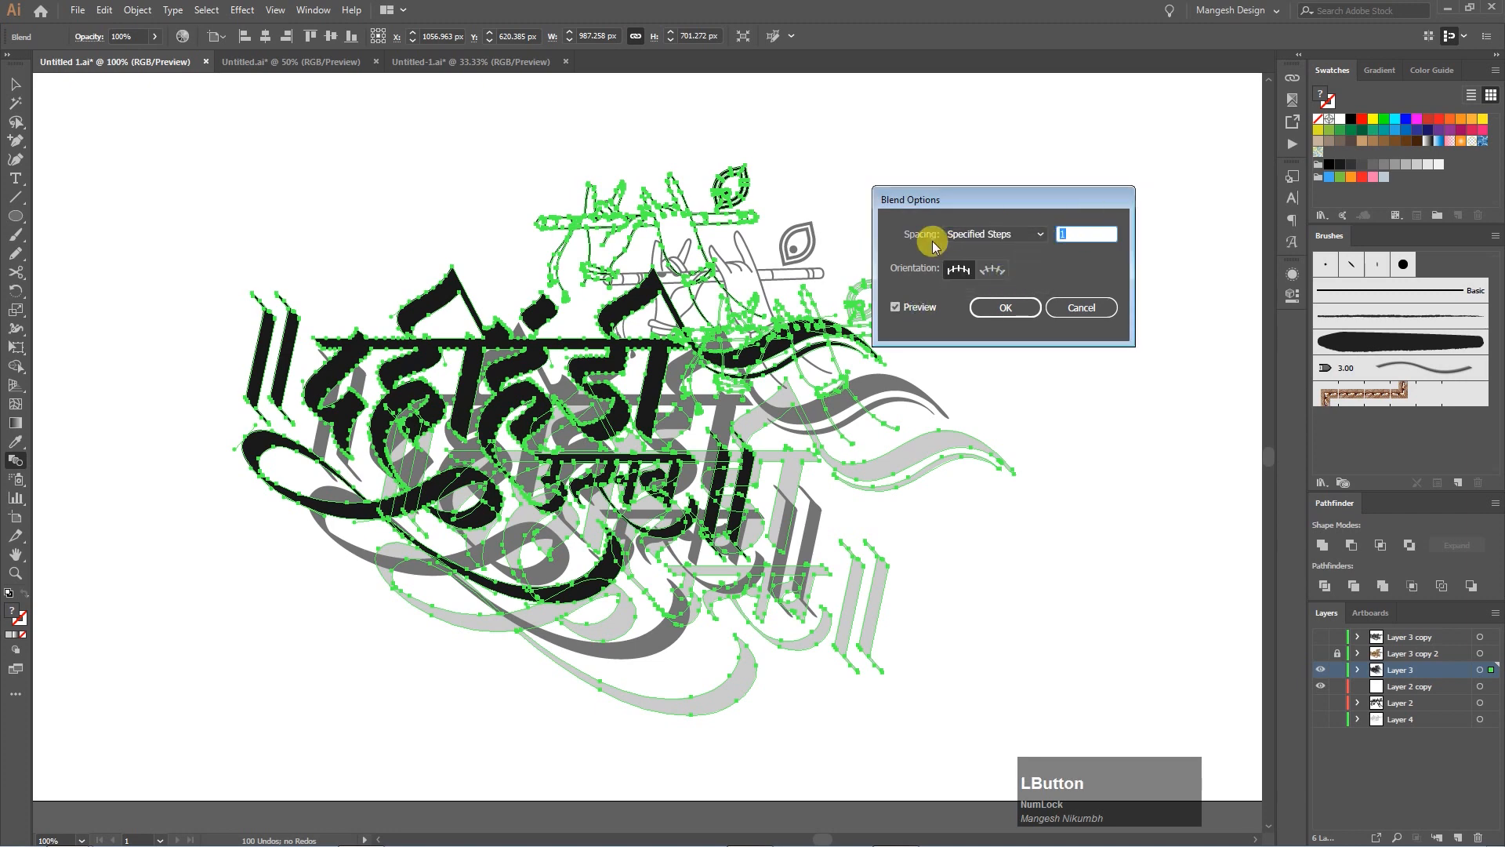
text(100)
key(Tab)
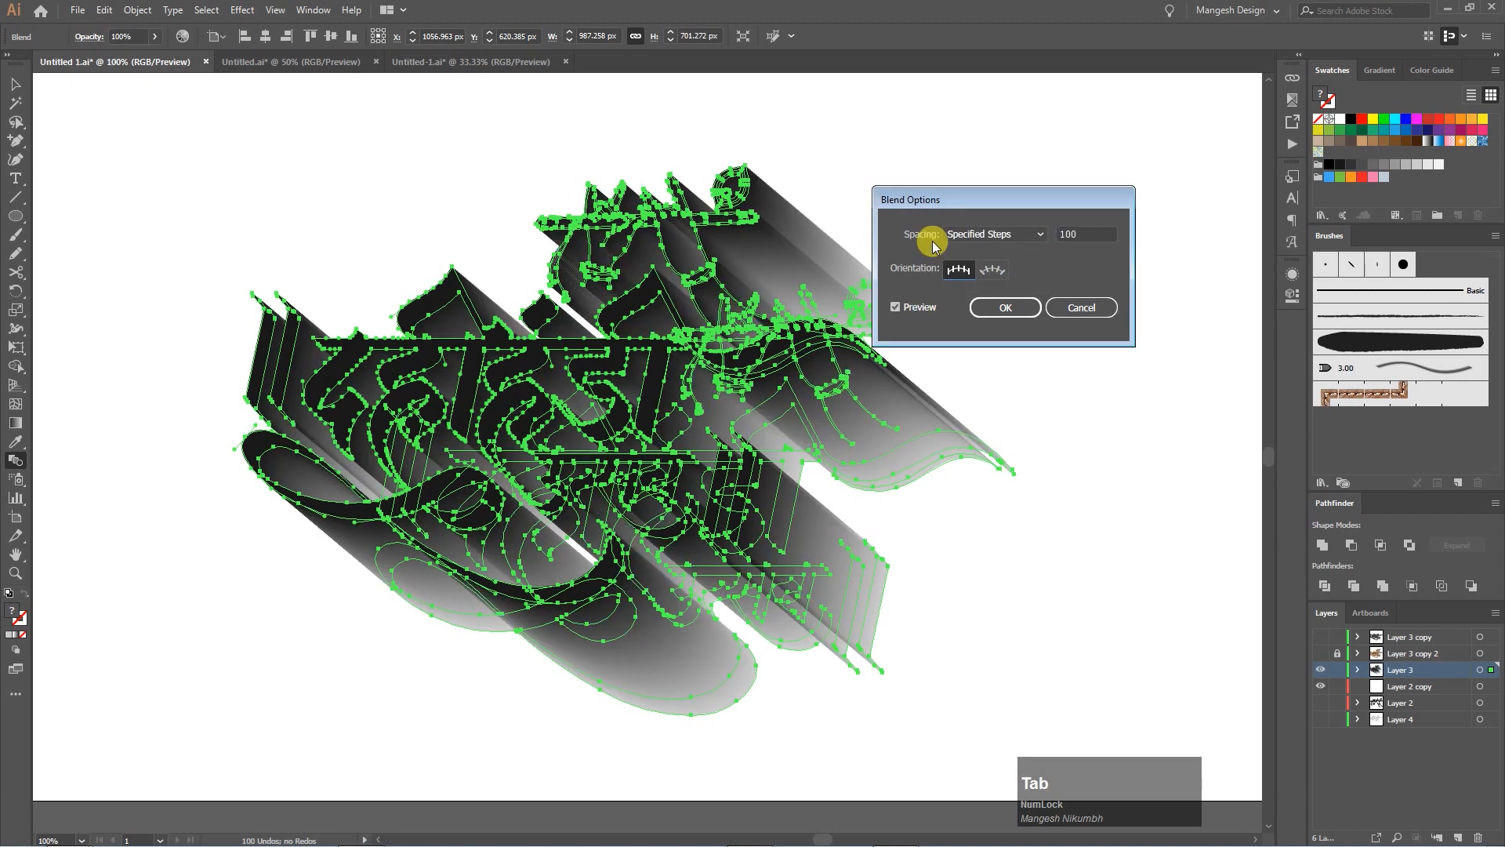
double_click(1085, 235)
text(20)
key(Tab)
click(1006, 307)
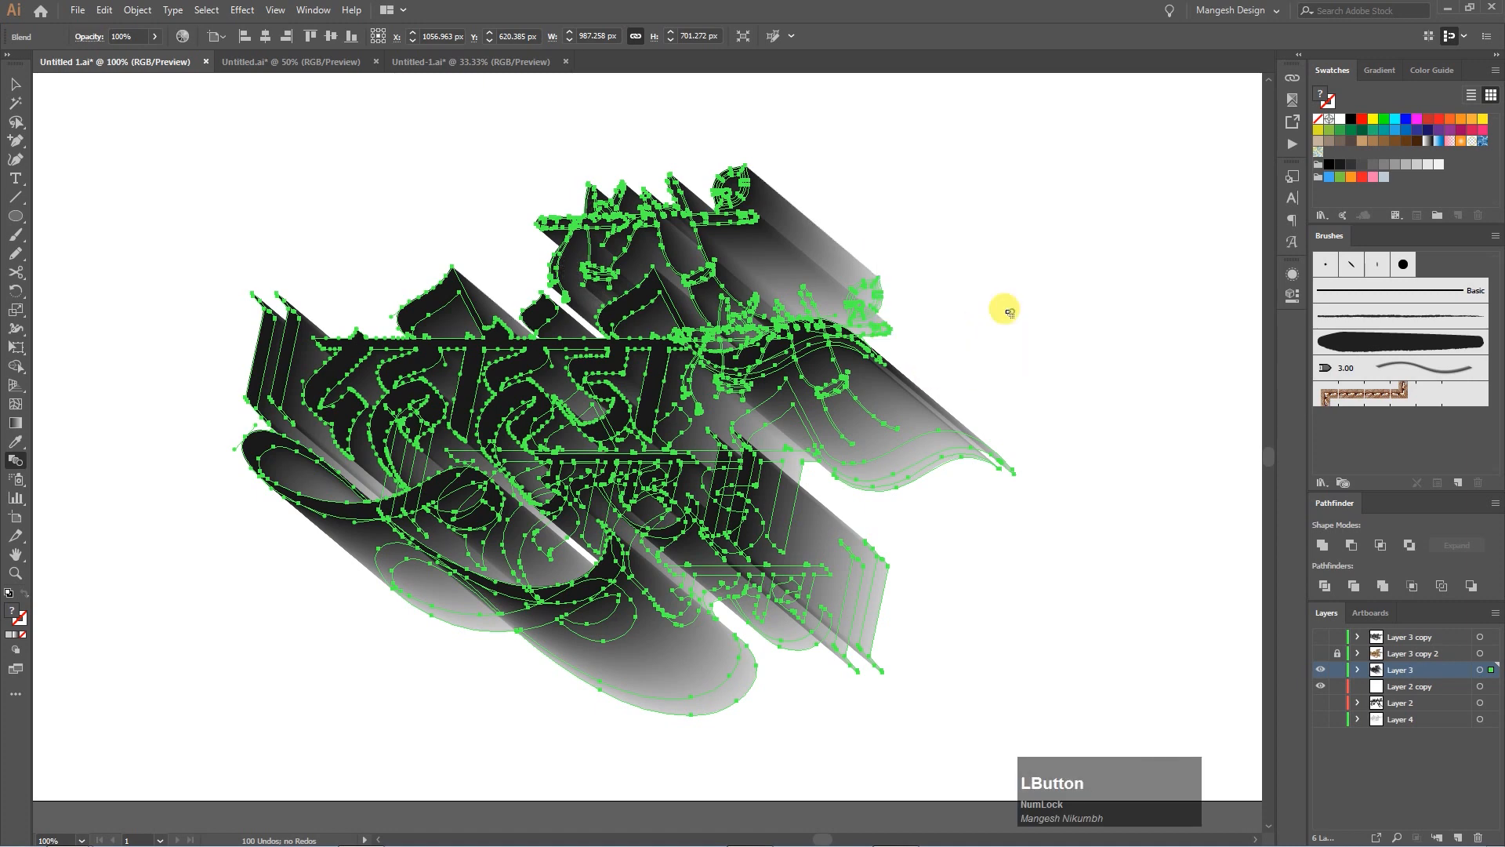
click(16, 84)
click(407, 222)
Show and unlock the brown artwork on Layer 3 copy 2 and fill it with white.
key(ctrl+minus)
key(ctrl+minus)
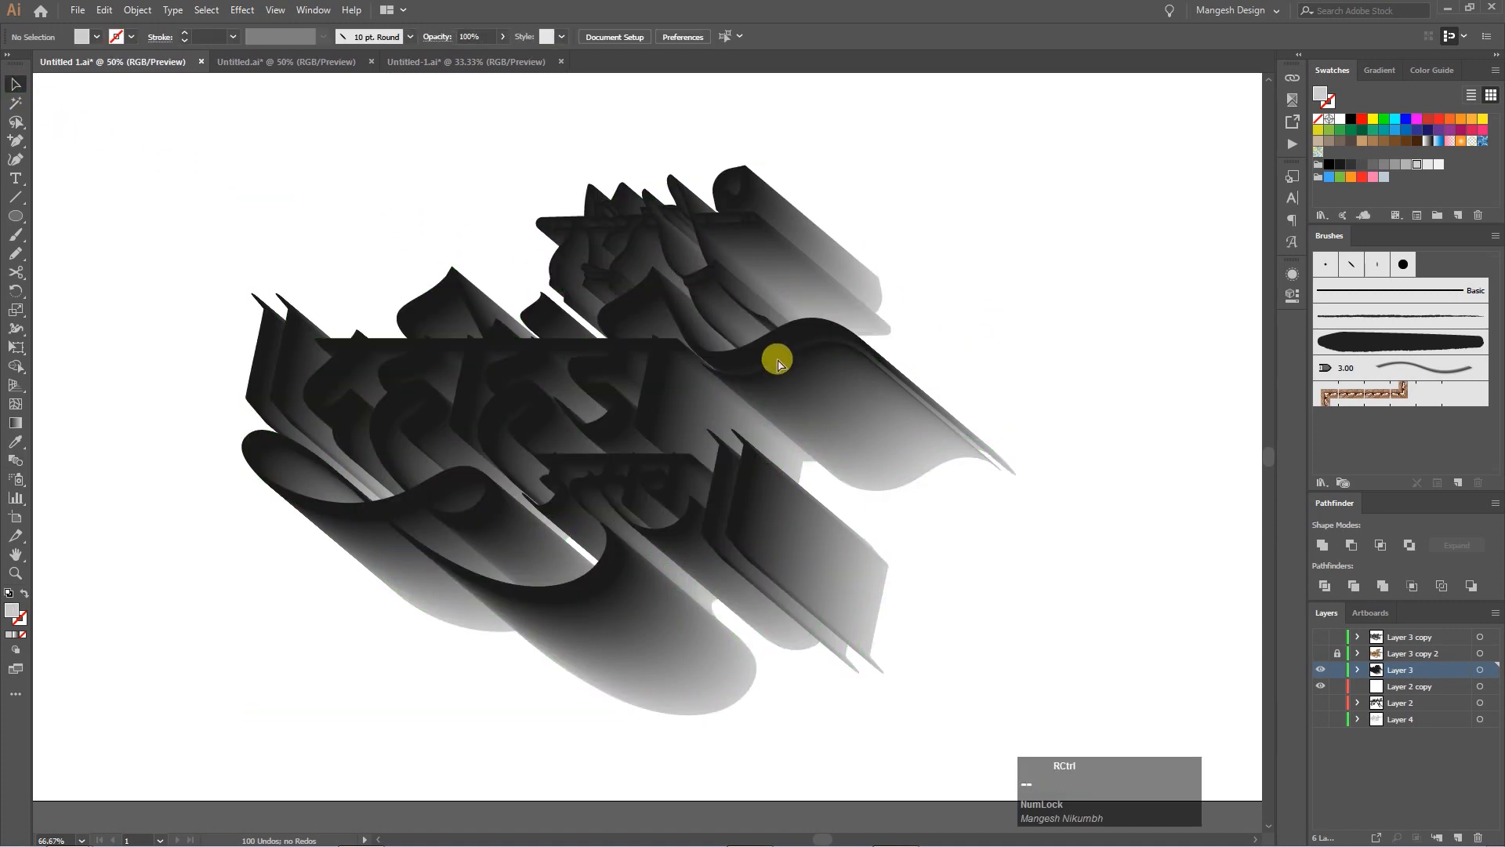
click(1348, 645)
click(1321, 654)
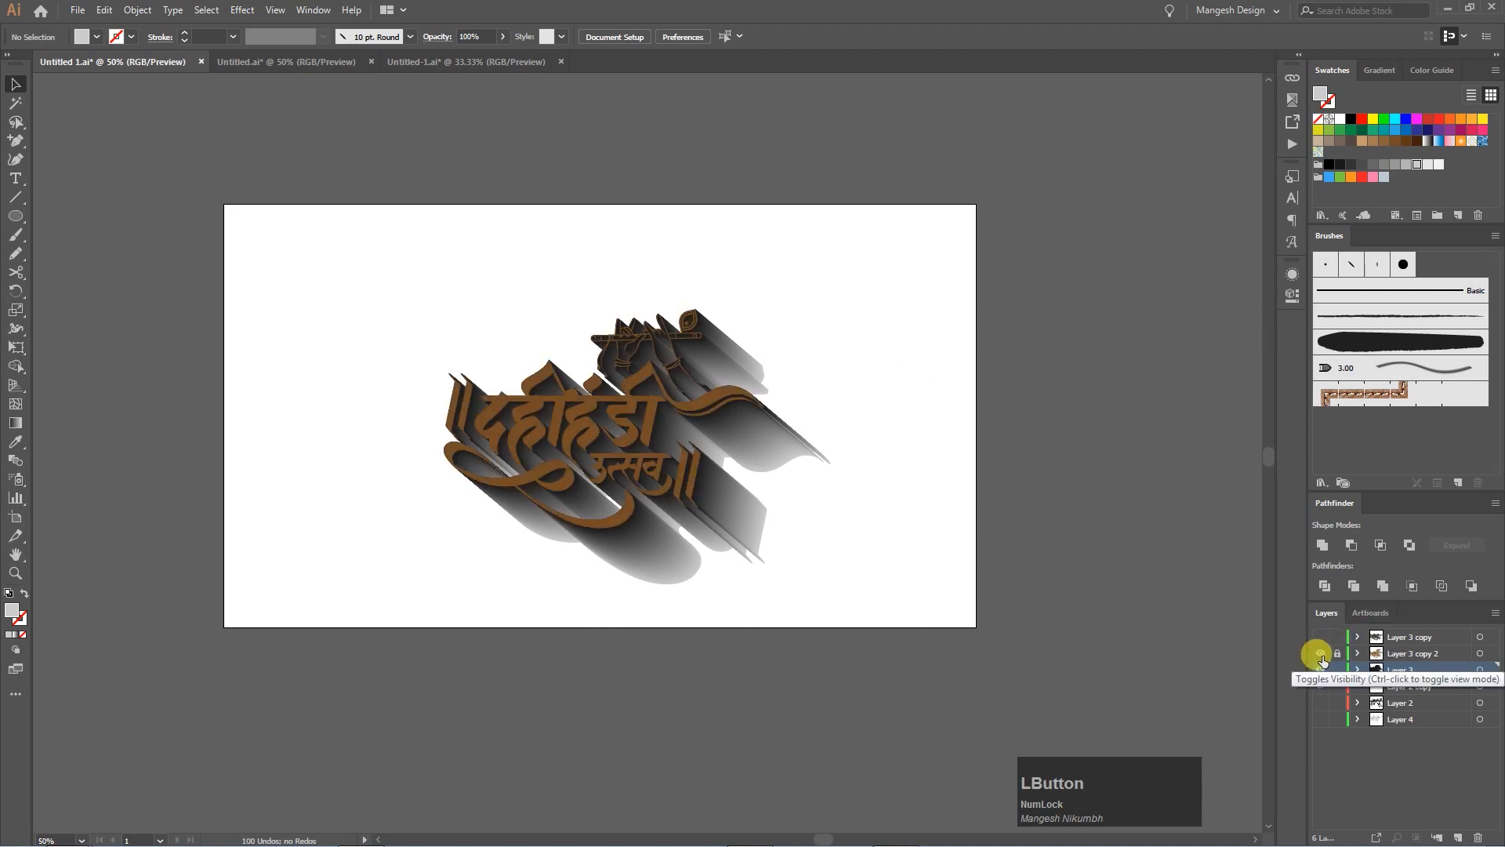
click(1479, 653)
click(1340, 119)
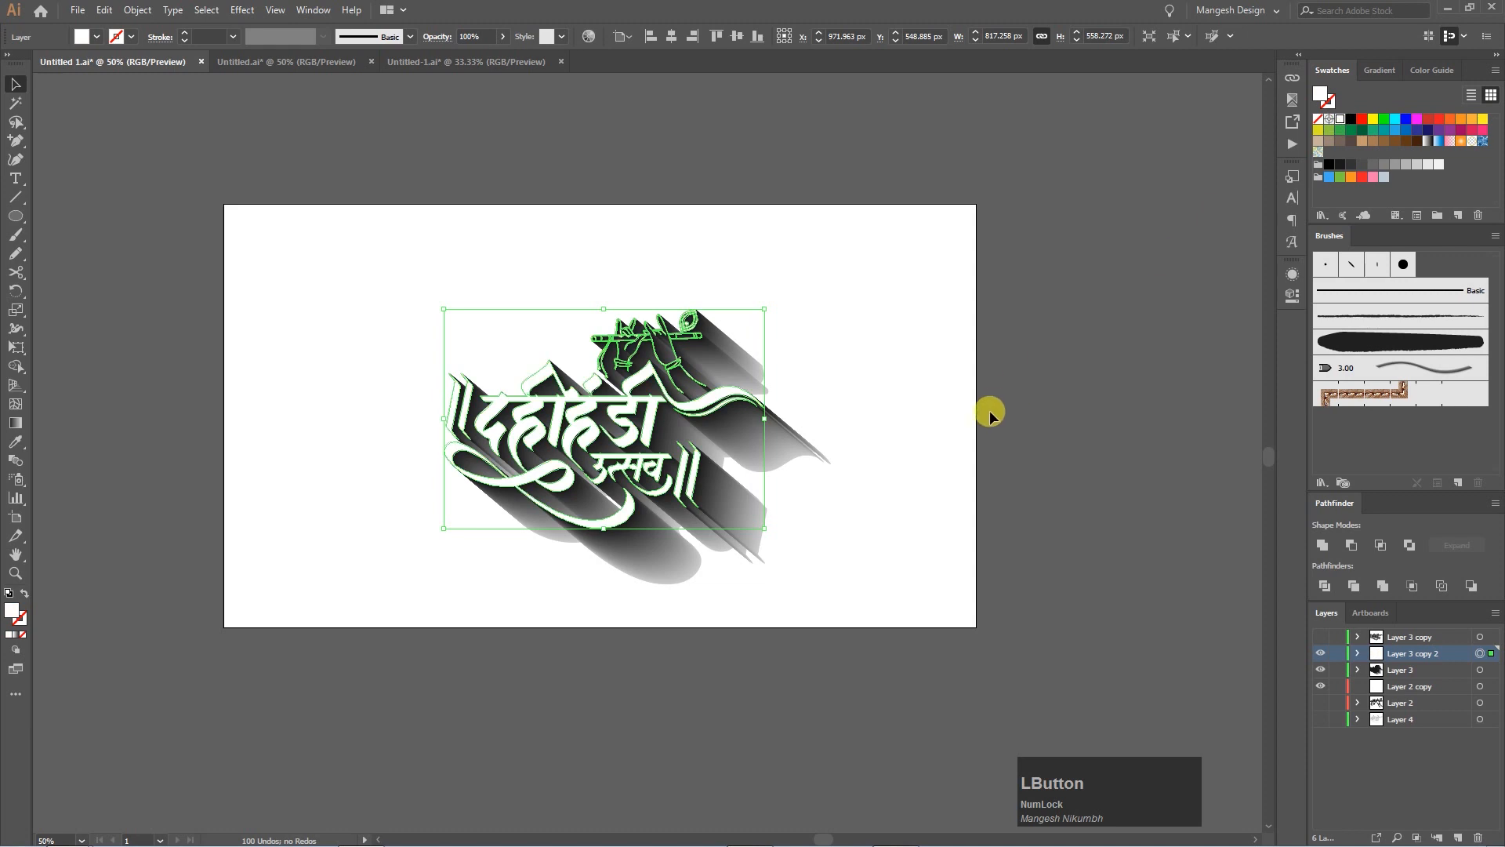
click(884, 447)
Draw a background rectangle about 1978 × 1124 px over the artboard on Layer 2 copy and fill it with the R=204 G=204 B=204 grey.
click(1479, 686)
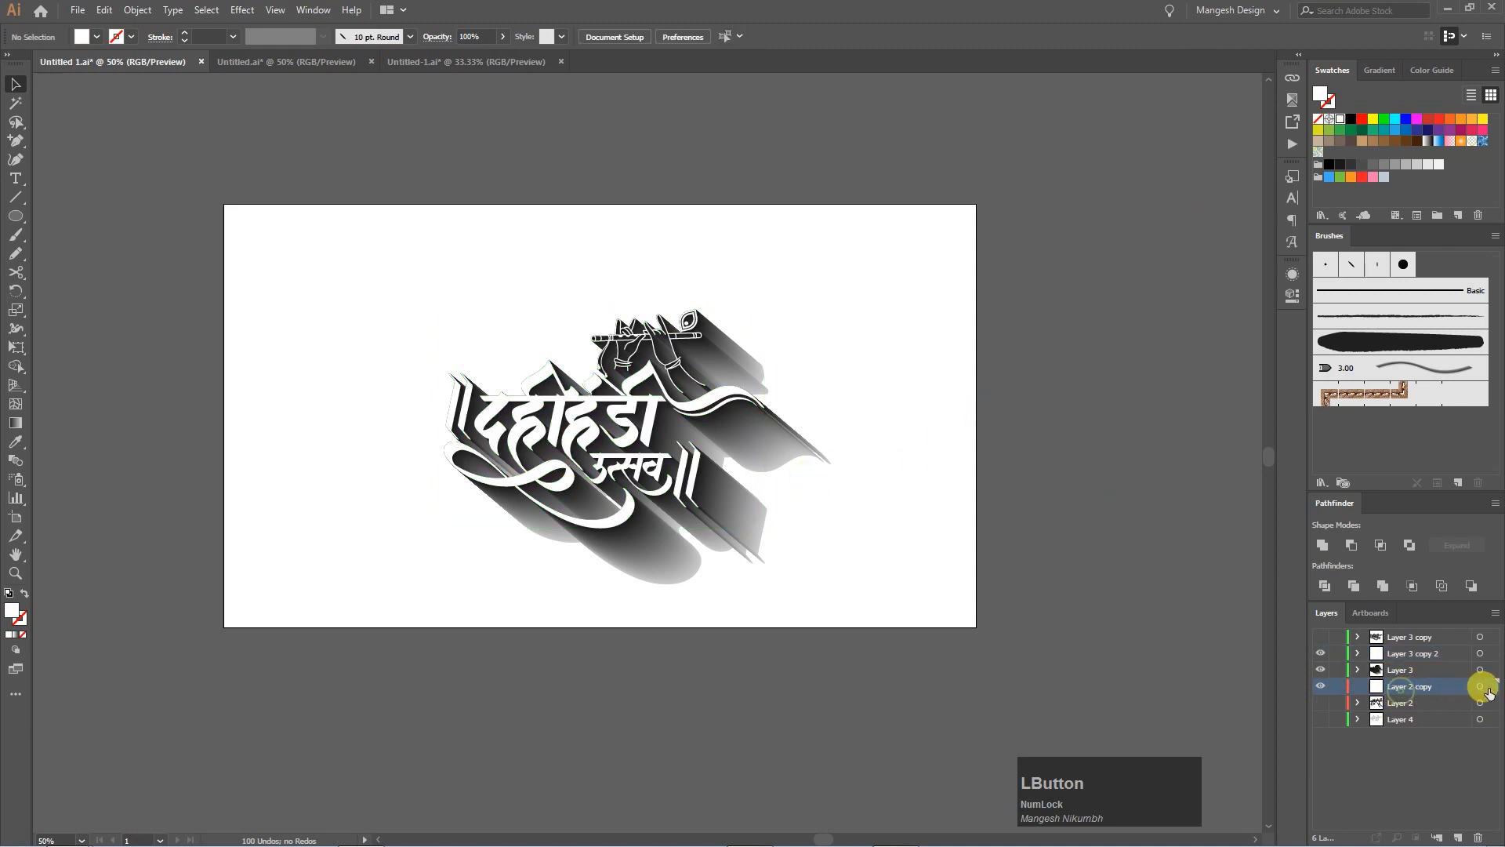
drag(15, 222, 74, 212)
drag(214, 203, 987, 636)
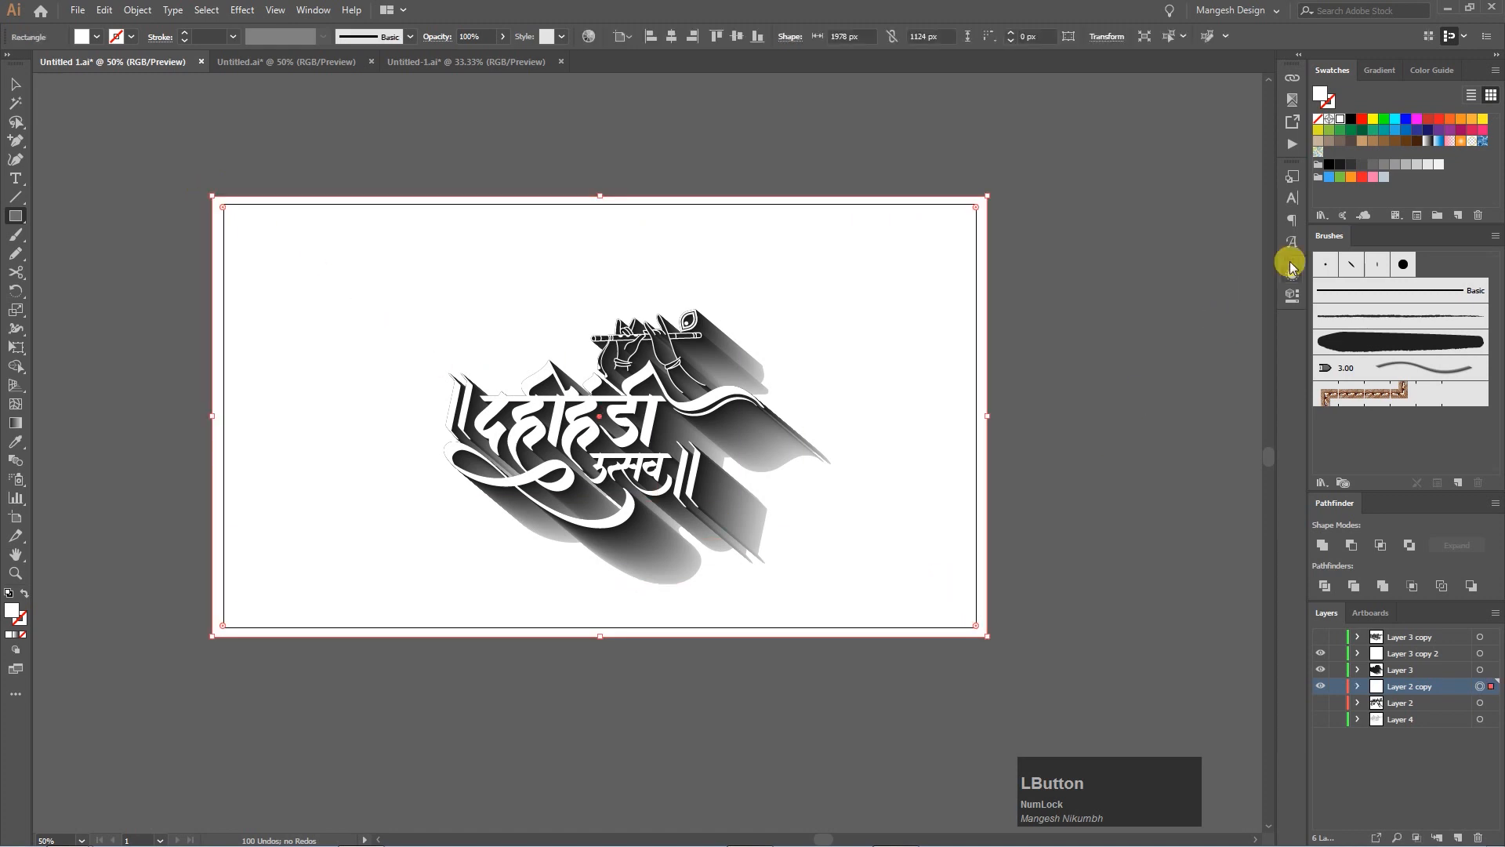
click(1416, 165)
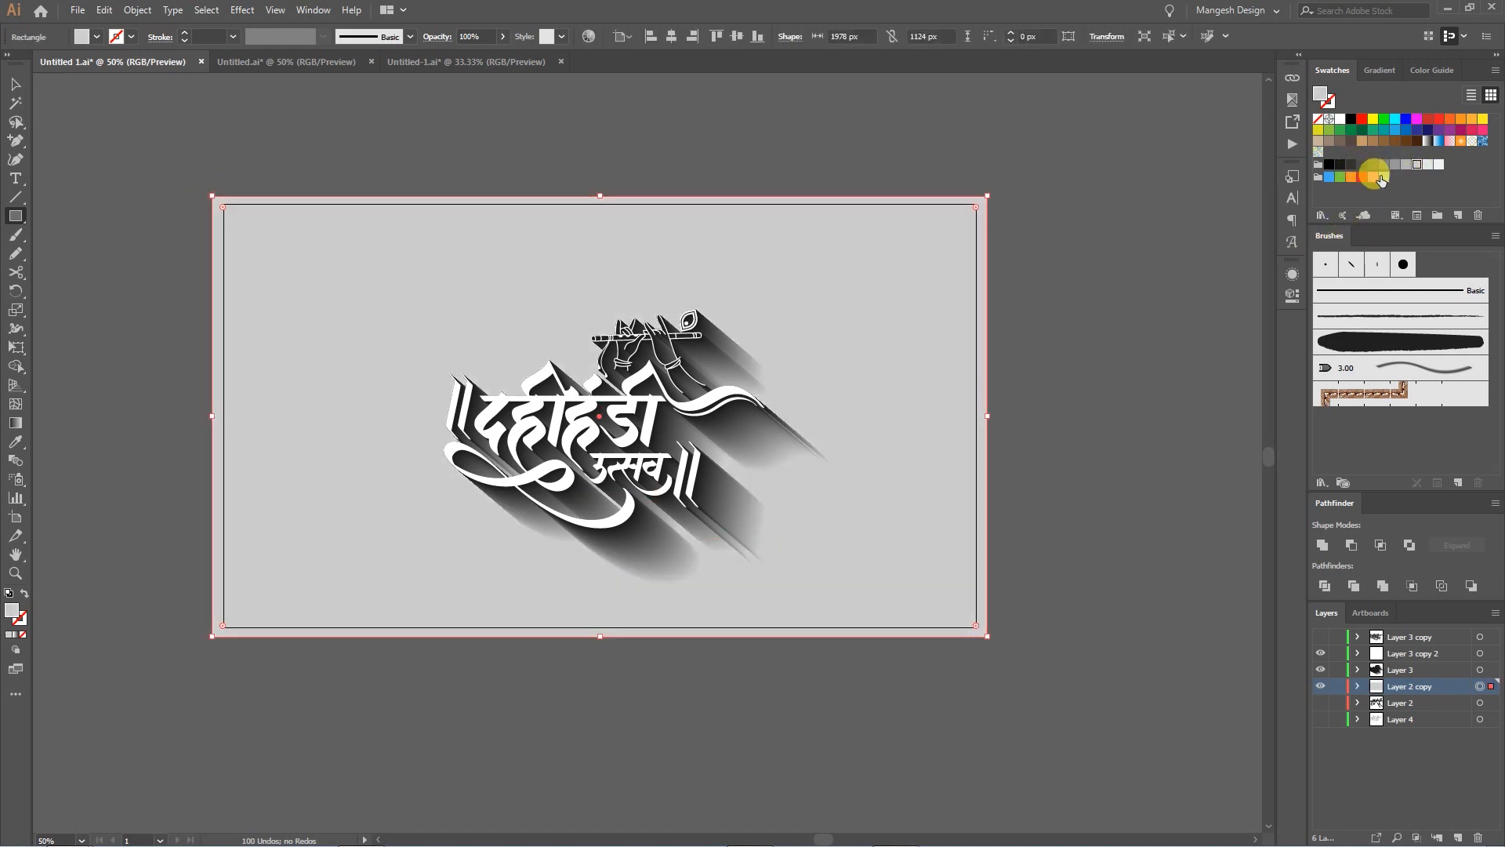
click(1392, 166)
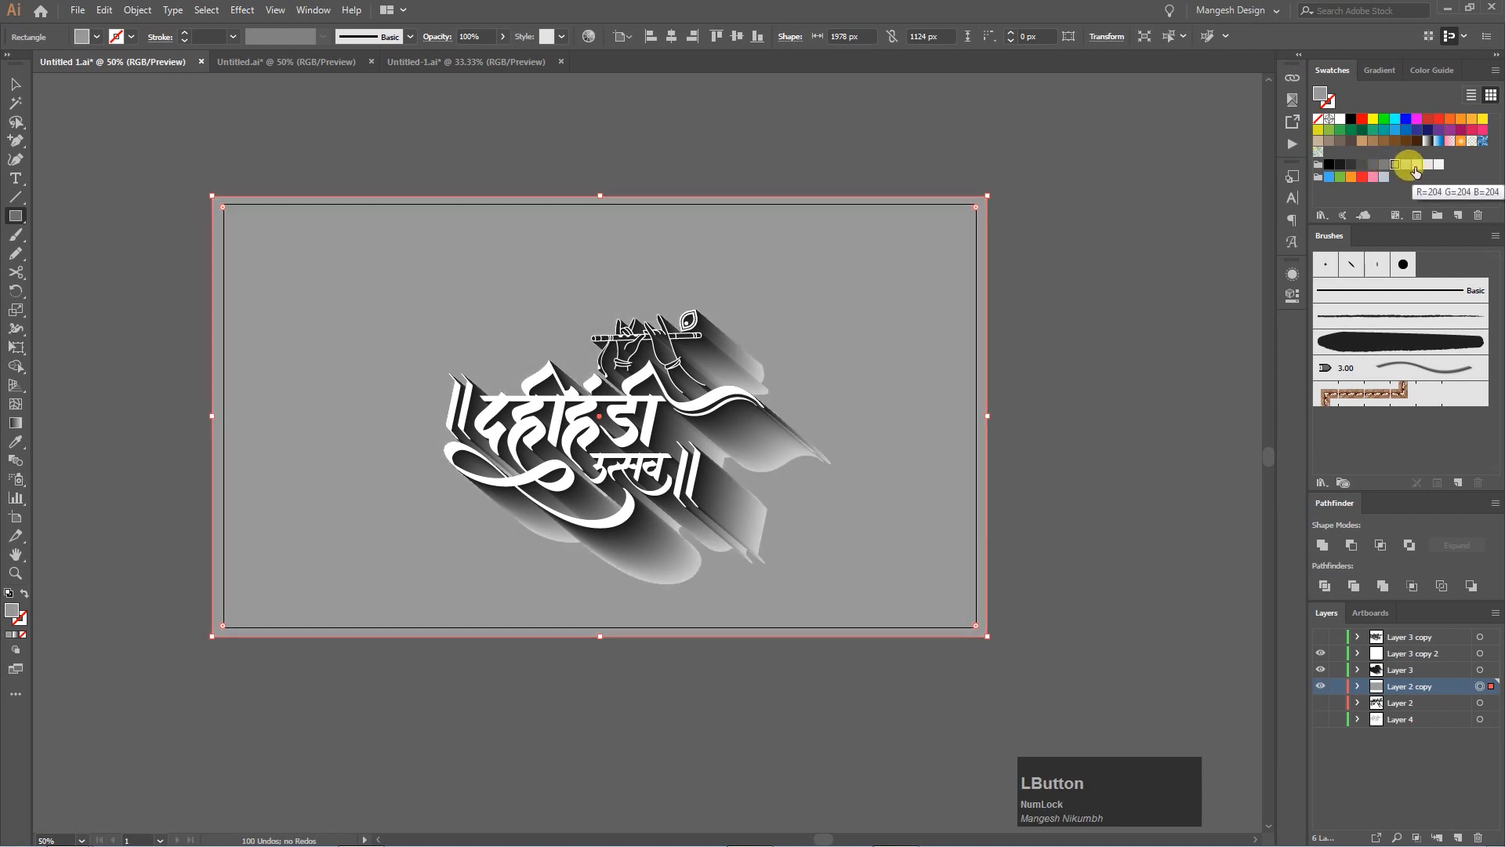
click(1416, 165)
click(15, 83)
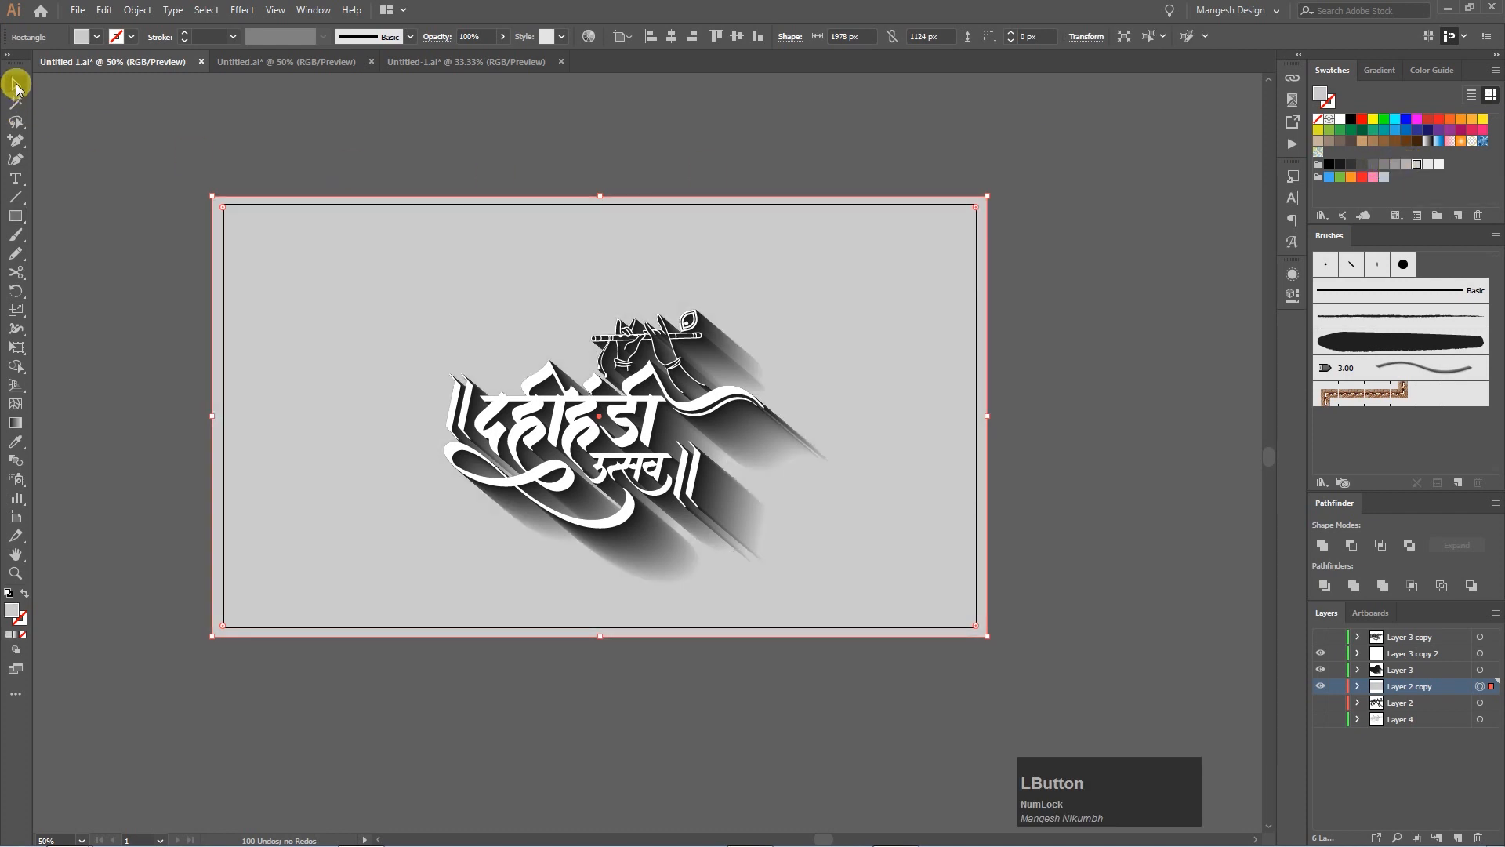
Lock the grey background's layer and the white artwork on Layer 3 copy 2, keeping both visible.
click(1338, 686)
click(1321, 654)
click(1323, 653)
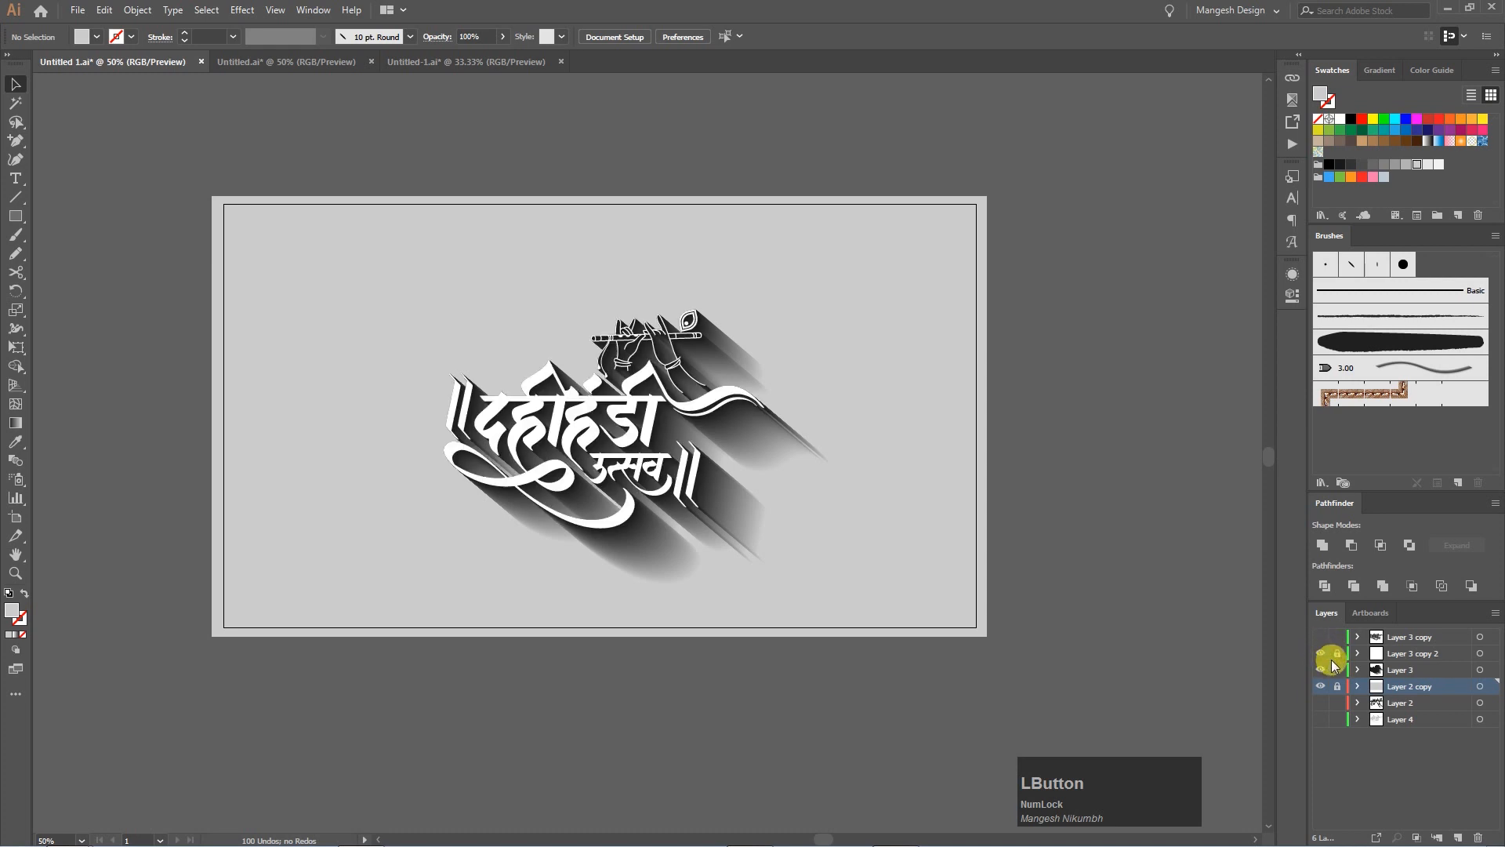
Set the blending mode of the shadow blend on Layer 3 to Multiply and deselect it.
click(1479, 670)
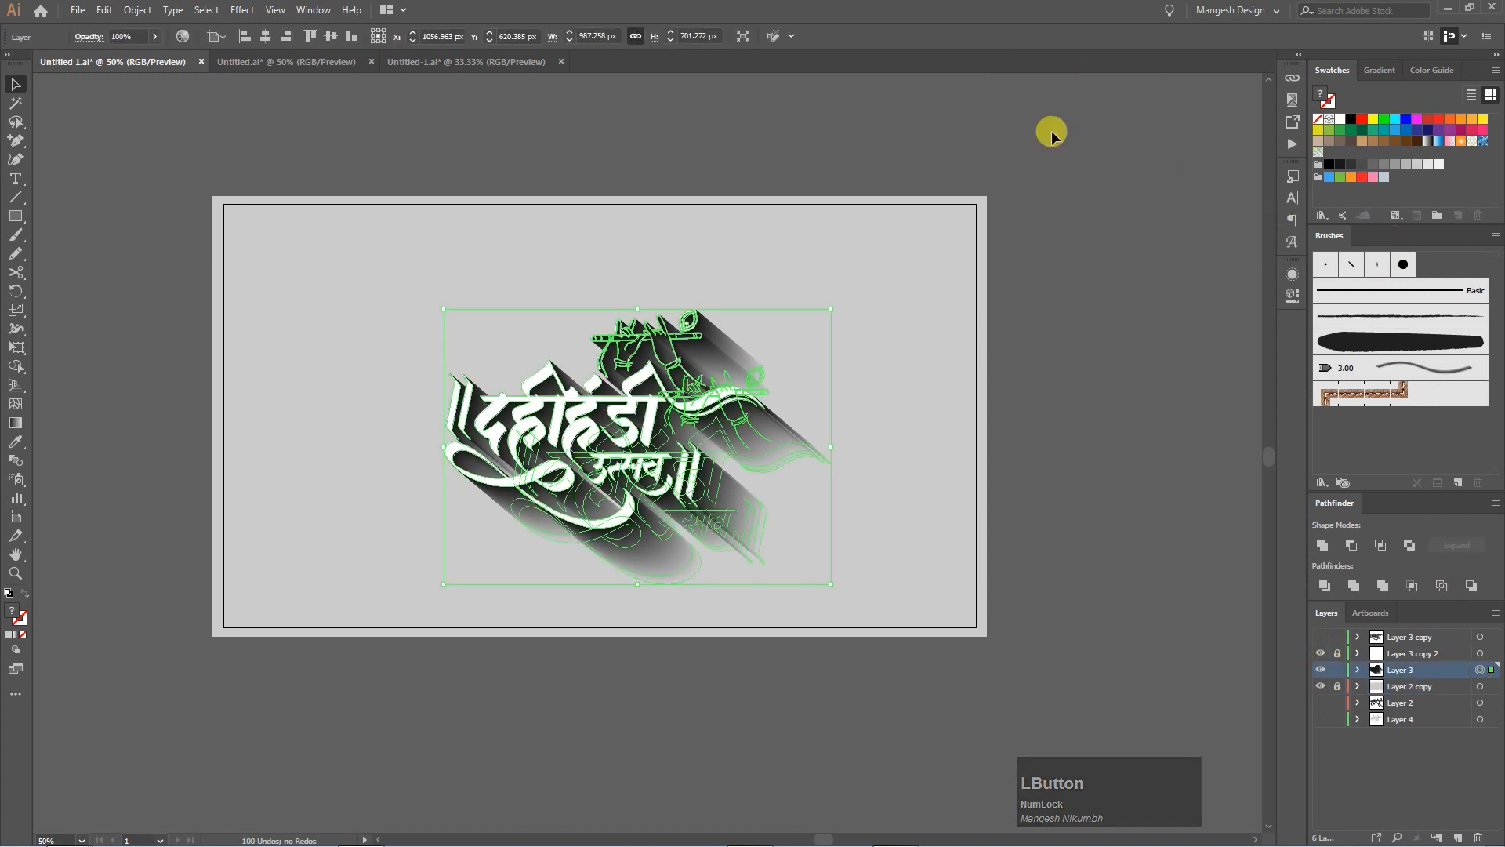
click(307, 10)
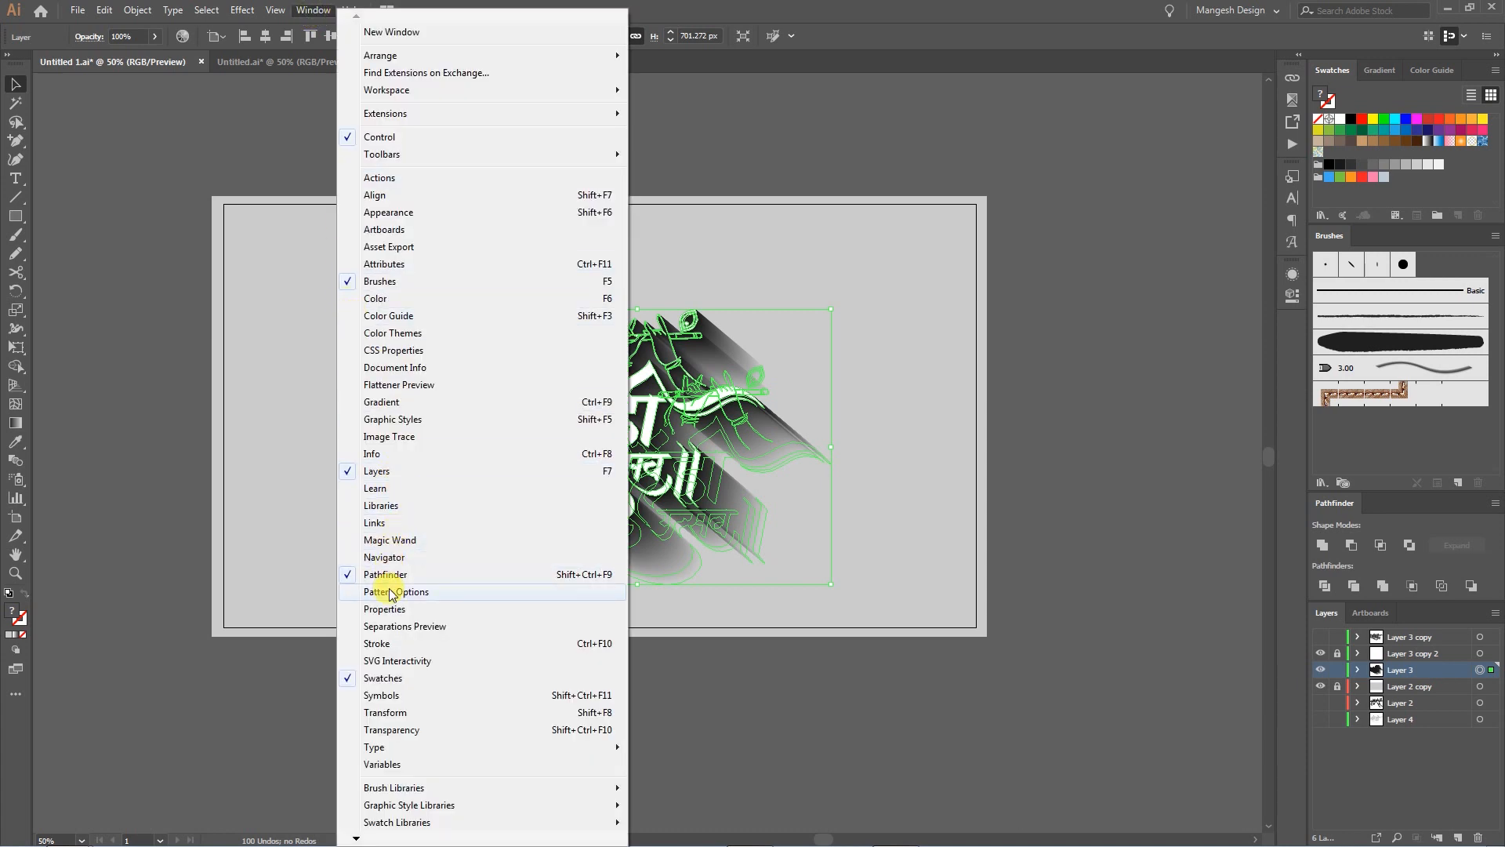
click(406, 733)
drag(1027, 432, 1170, 216)
click(1120, 253)
click(1100, 308)
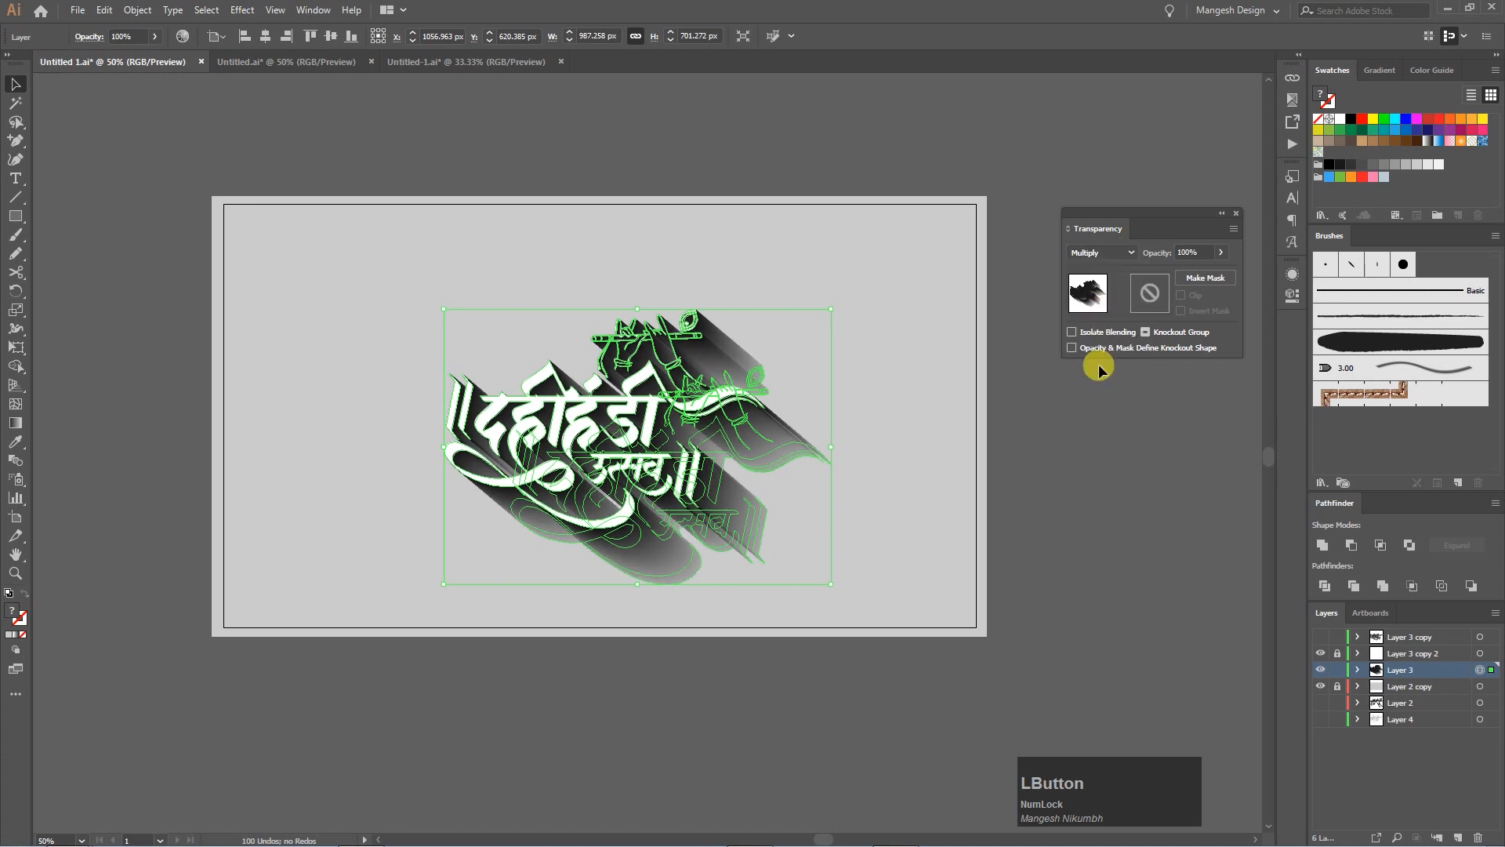
click(1072, 507)
drag(703, 399, 697, 417)
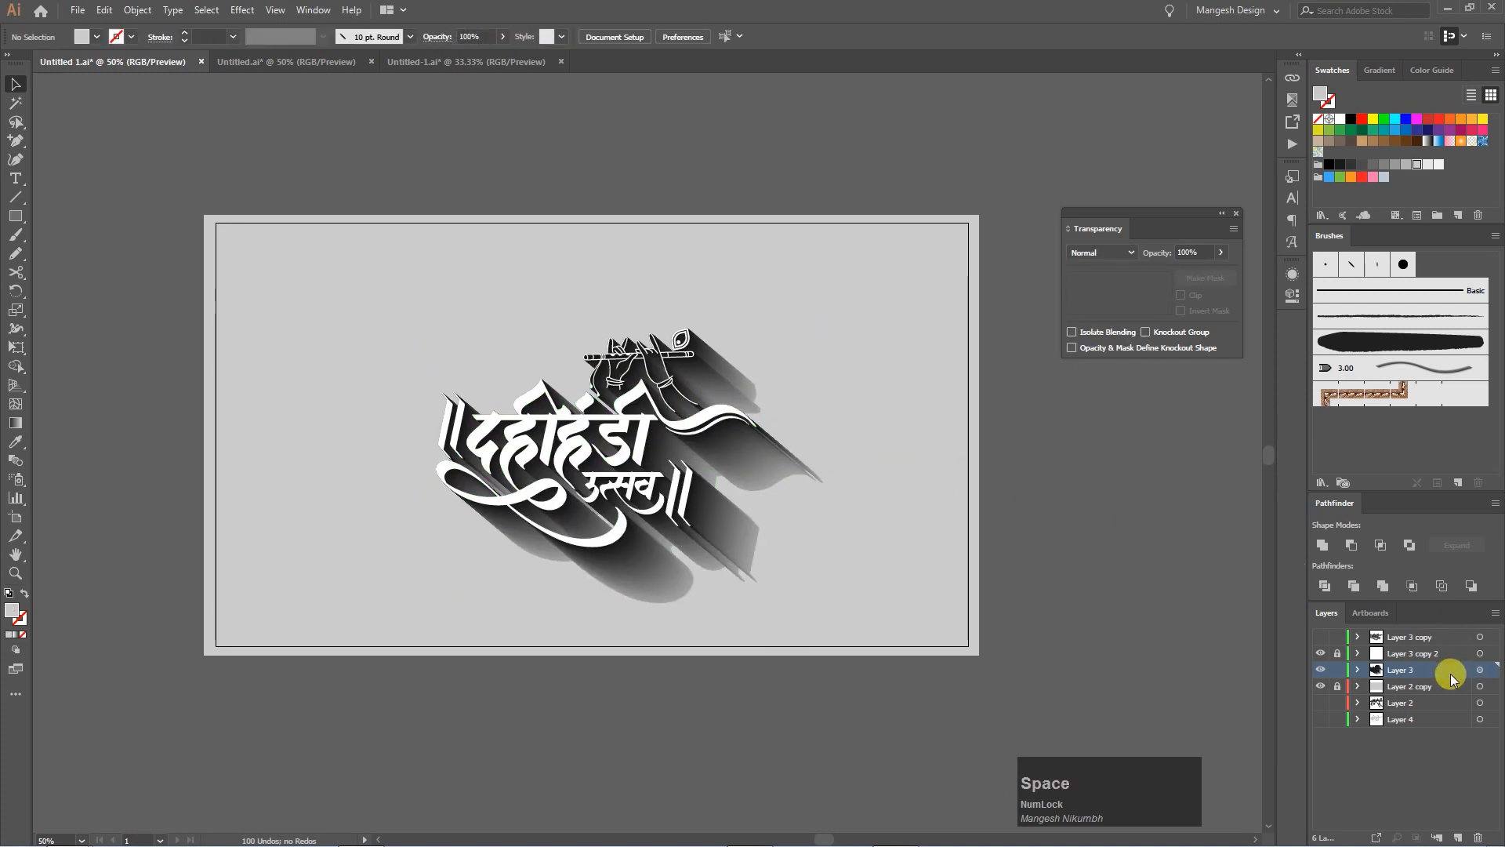
Unlock Layer 3 copy 2, fill its lettering and flute artwork with the light orange swatch, and lock the layer again.
click(1338, 654)
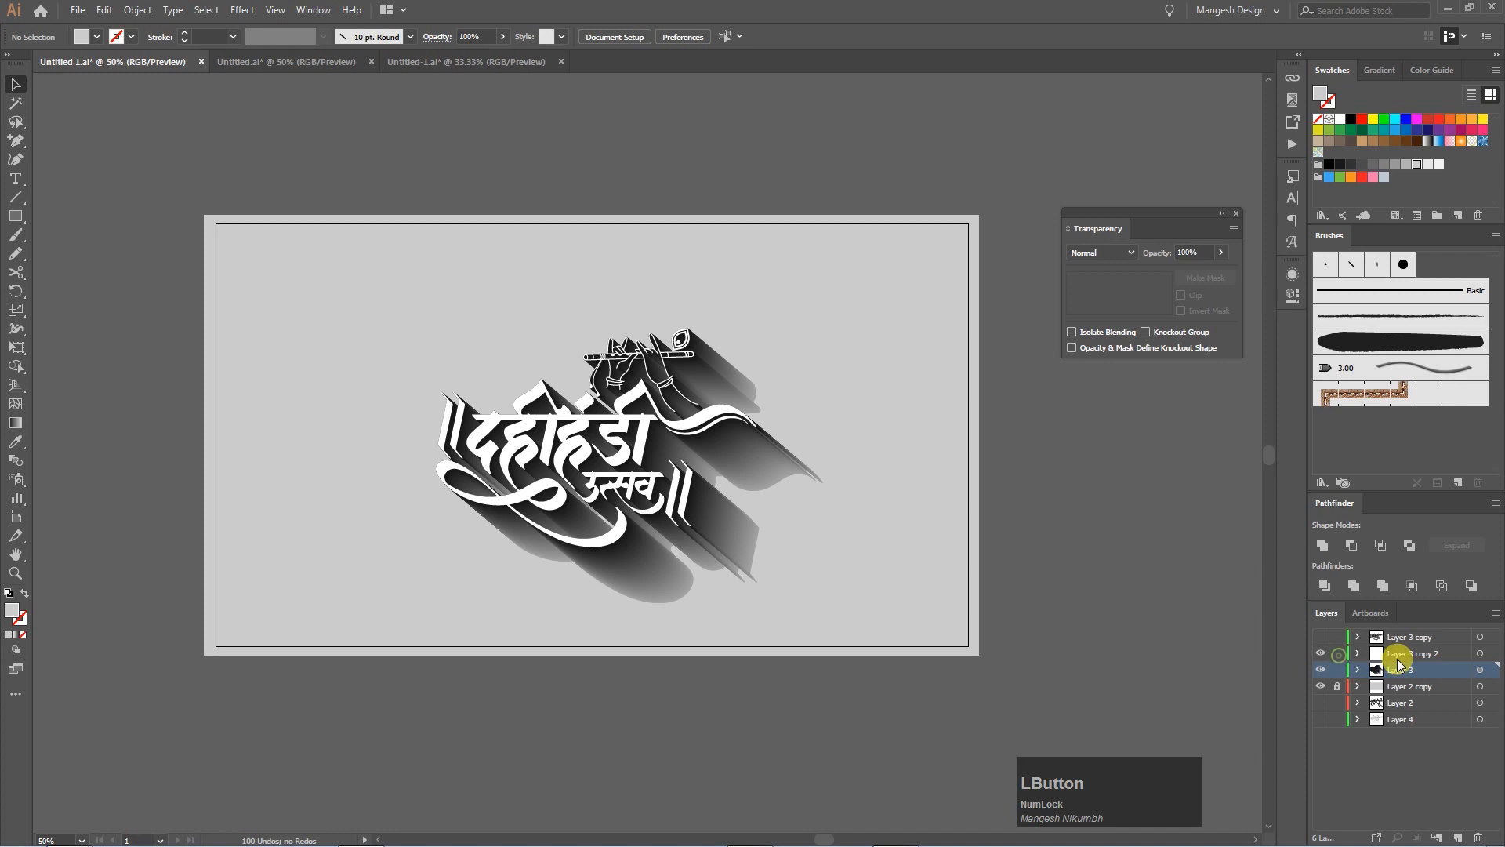
click(1478, 653)
click(1454, 130)
click(1069, 417)
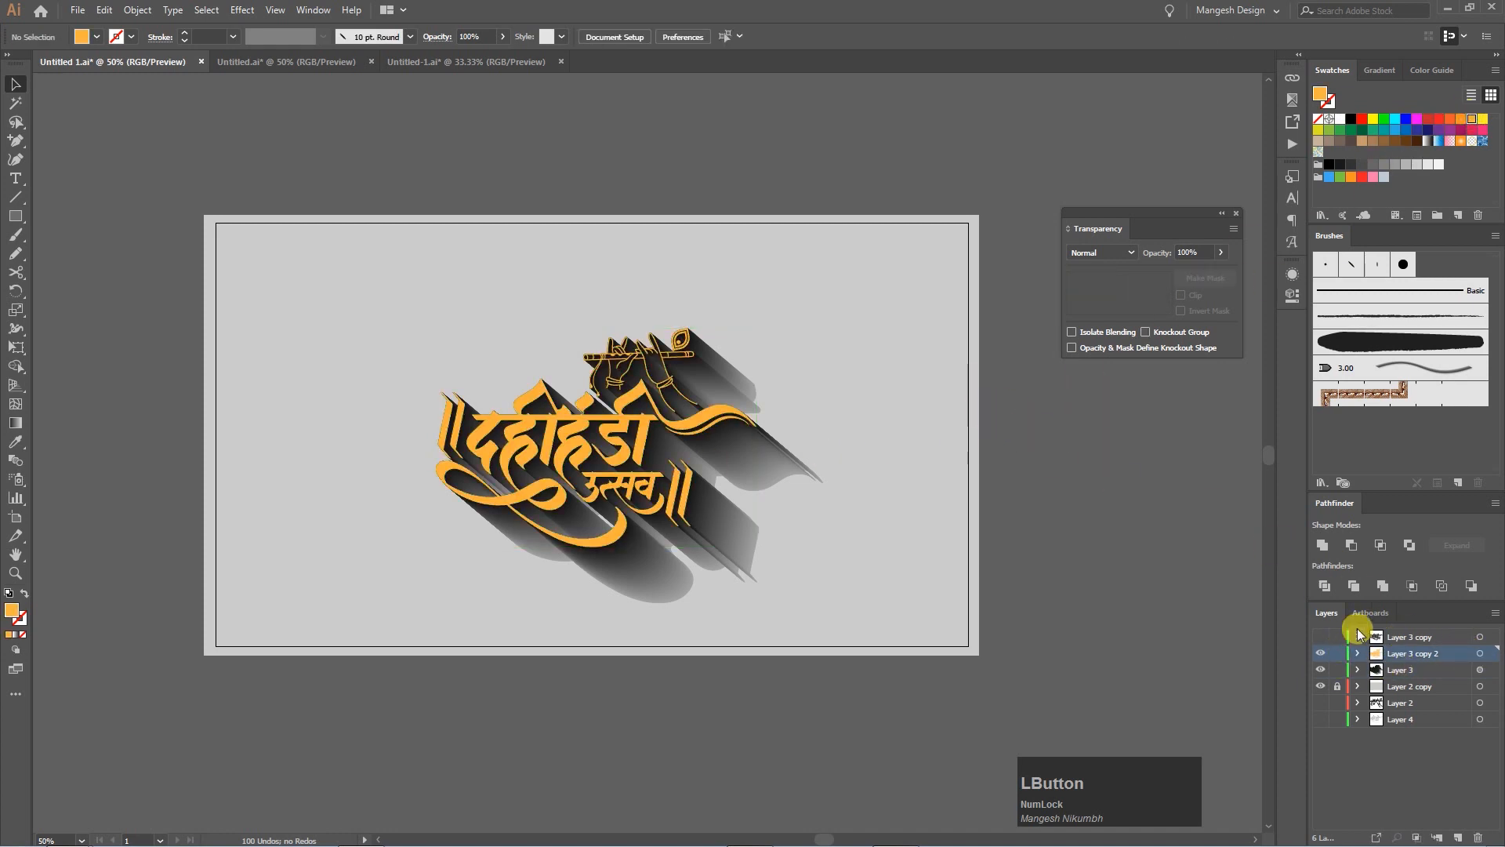
click(1337, 653)
Isolate the shadow blend, shorten it by moving its light grey end close to the near-black original, and exit isolation.
click(750, 549)
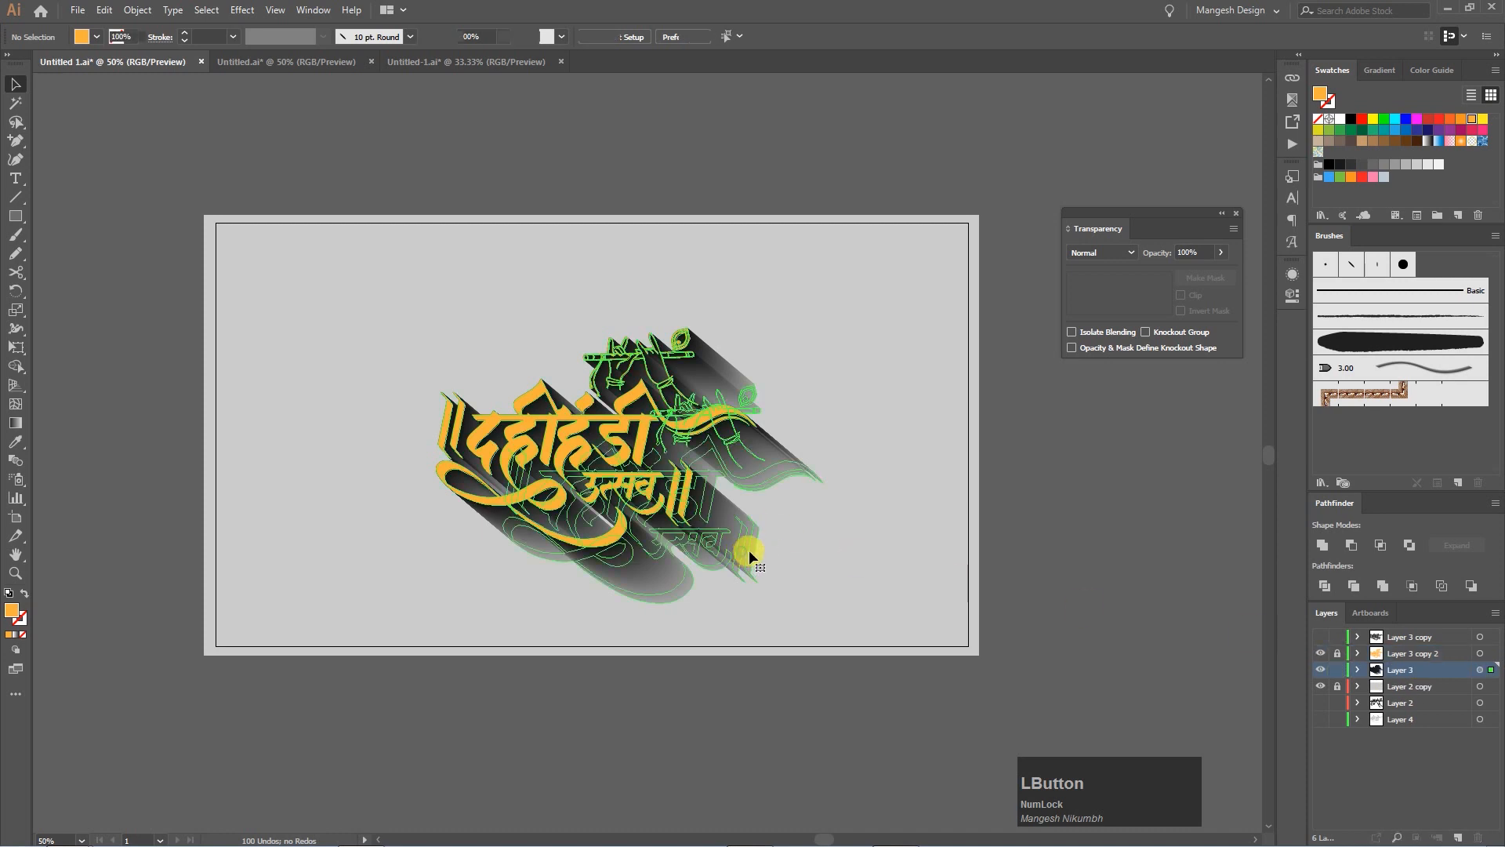
double_click(750, 552)
click(751, 554)
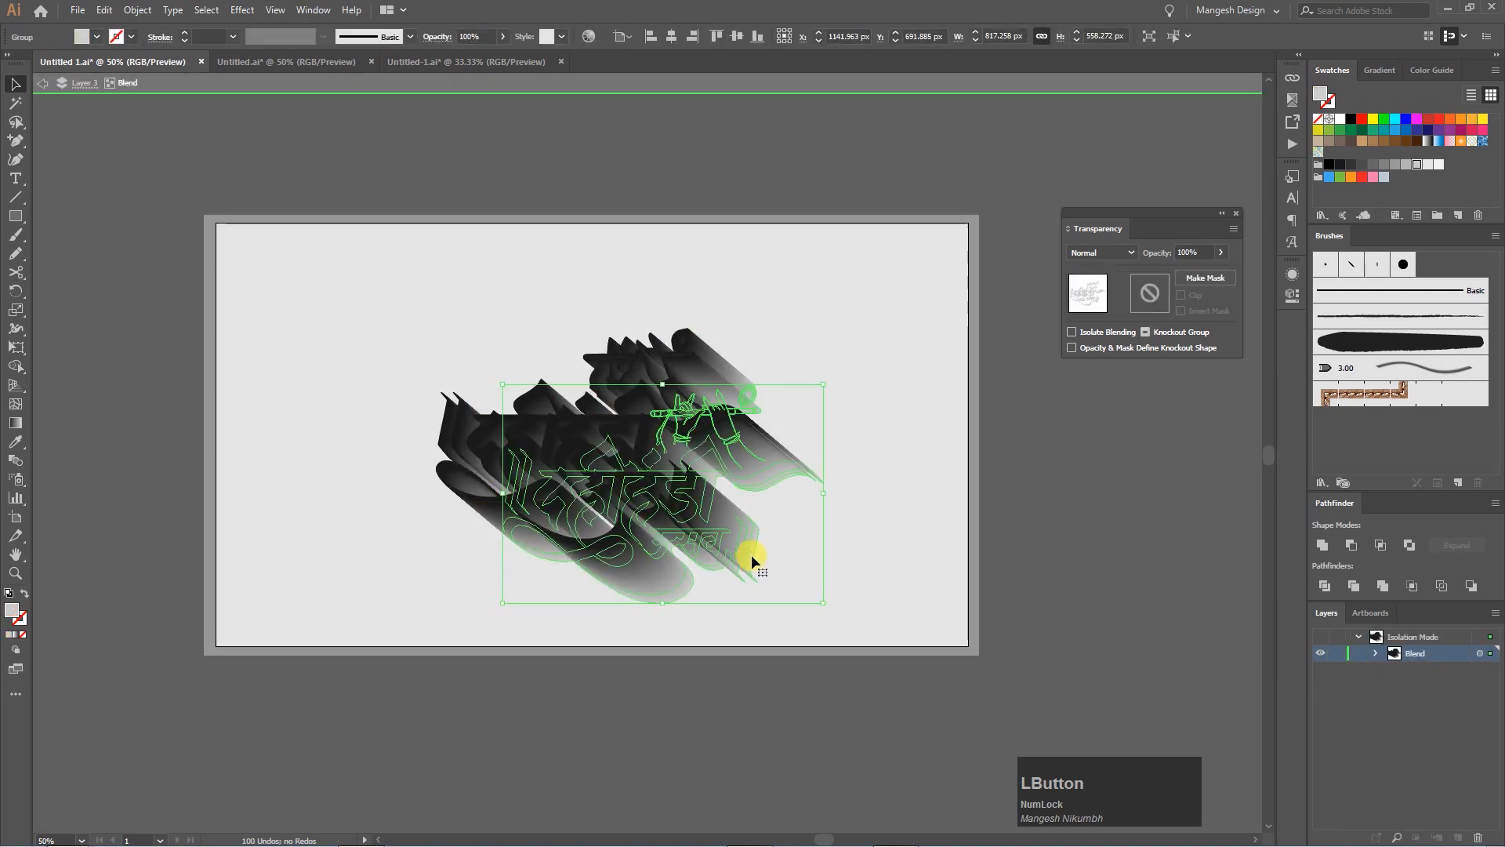
drag(709, 548, 707, 520)
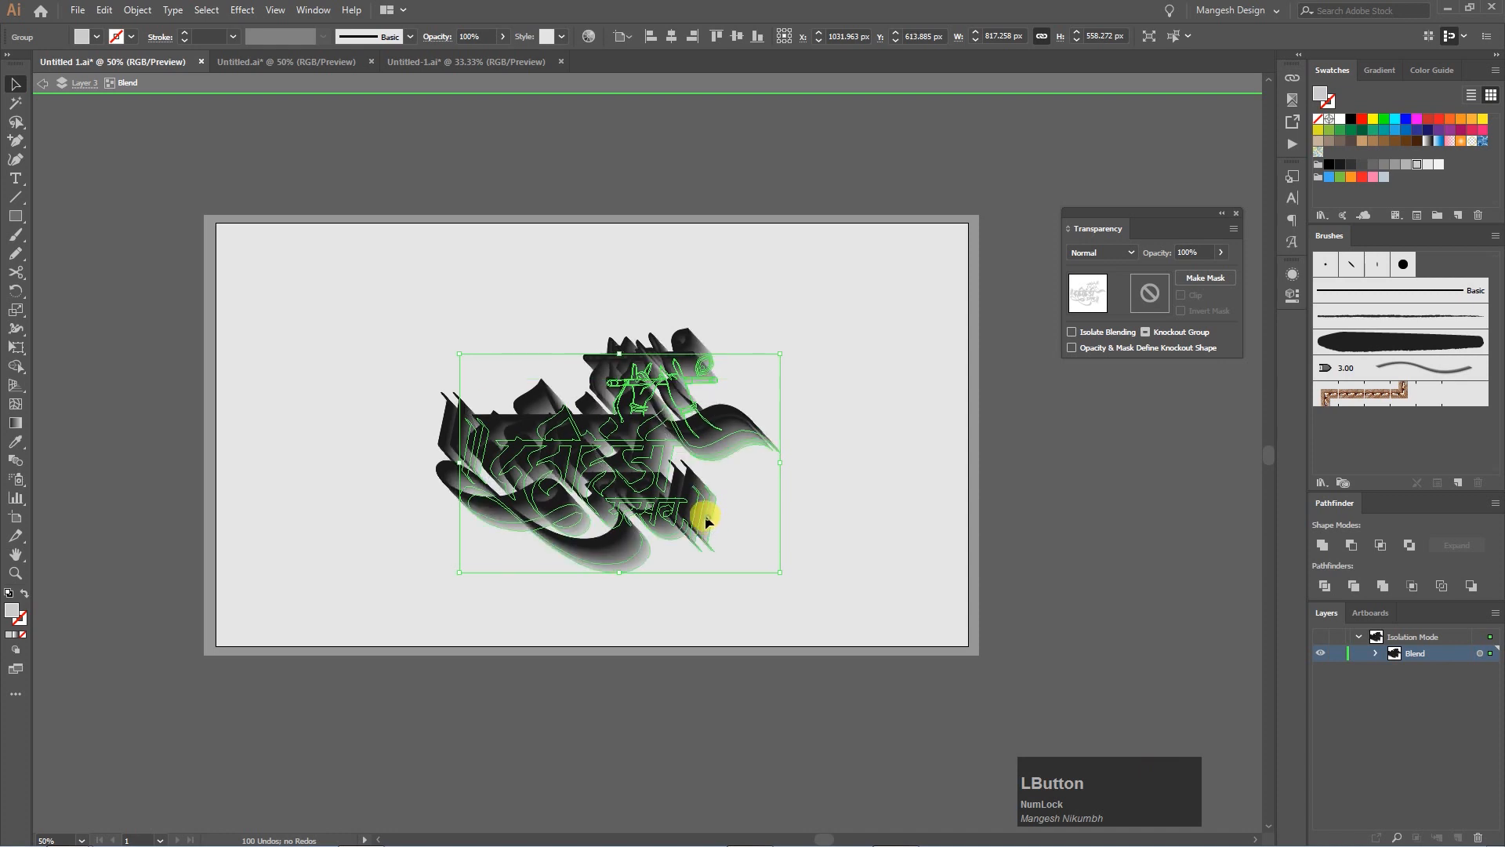
double_click(803, 524)
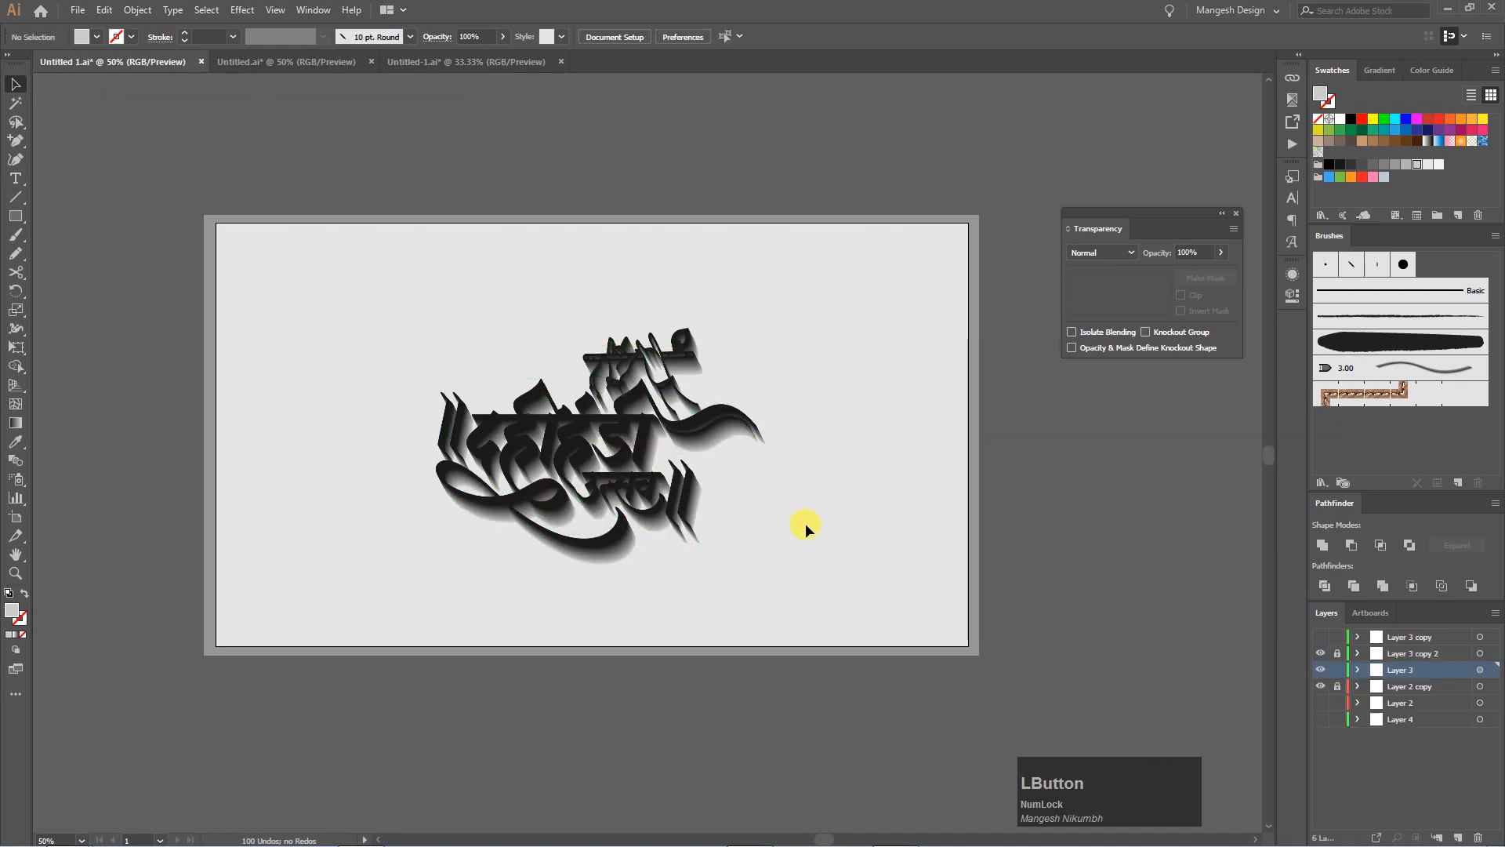
key(ctrl+equal)
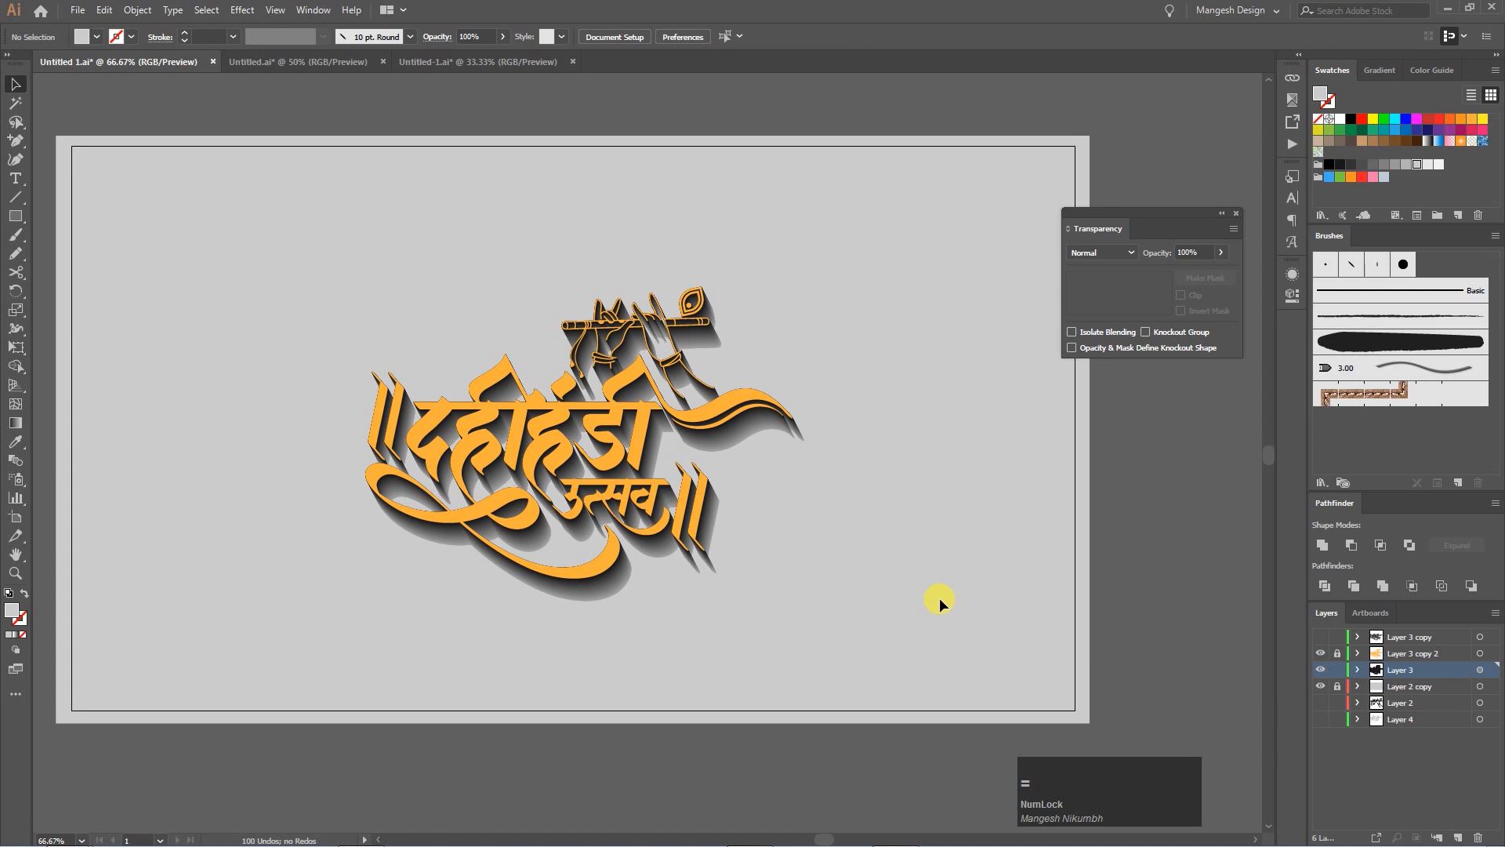
Unlock the background rectangle on Layer 2 copy and fill it with a reversed radial black-to-white gradient.
click(1479, 686)
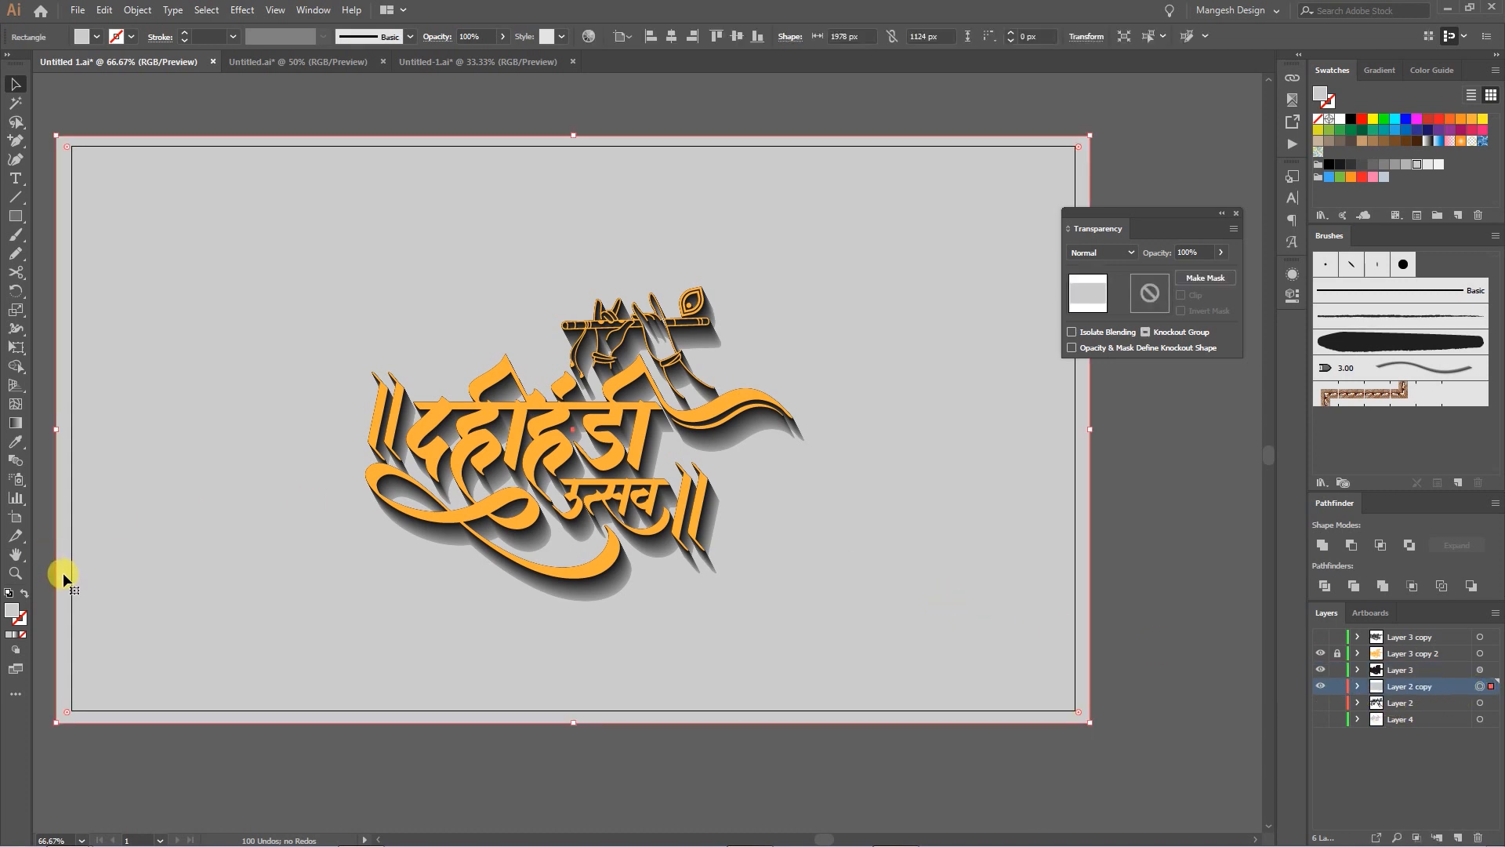
click(1428, 141)
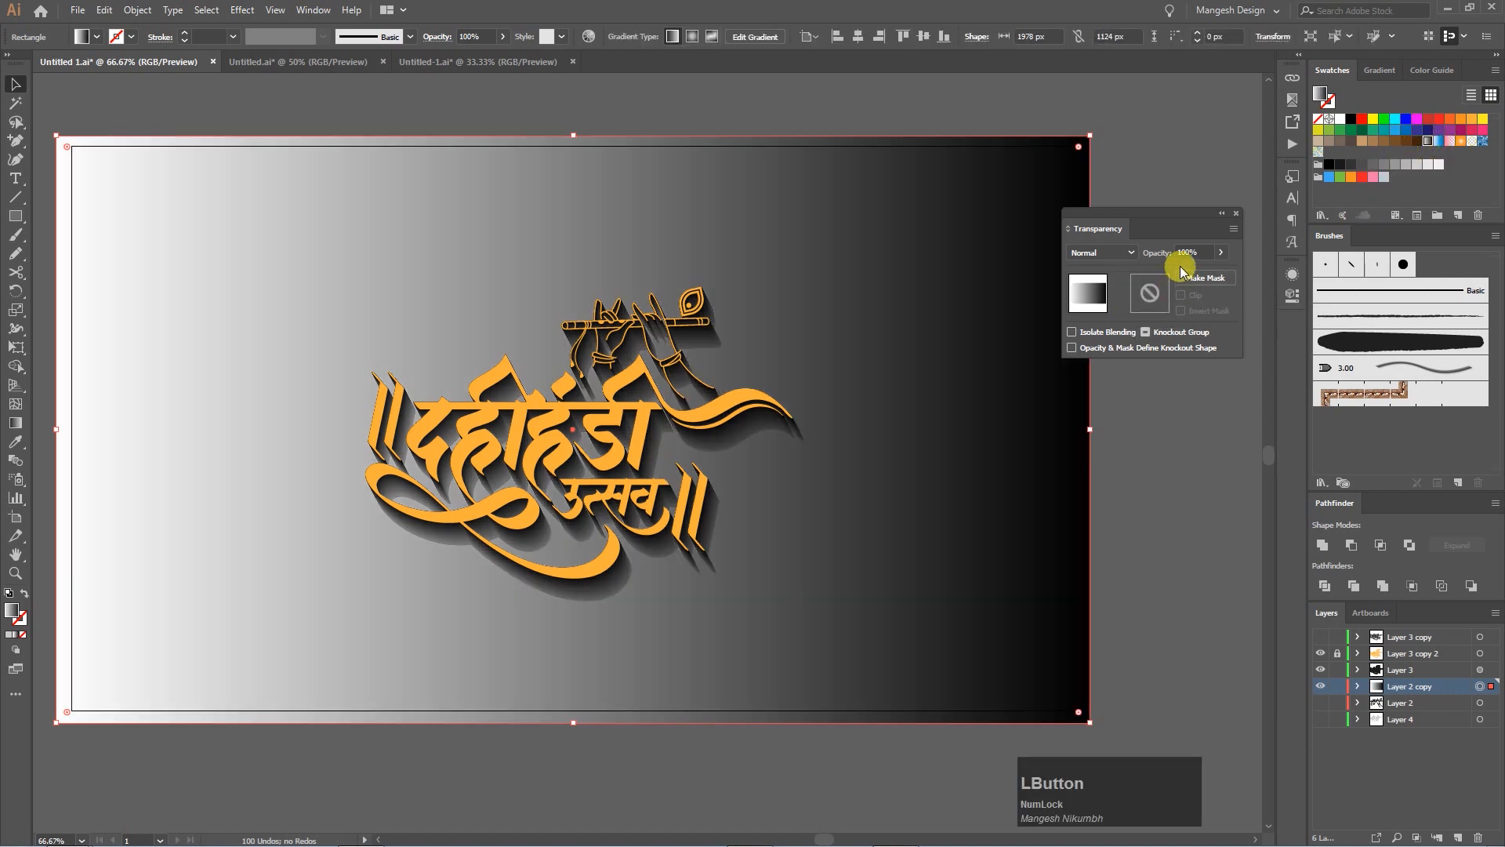
click(1383, 70)
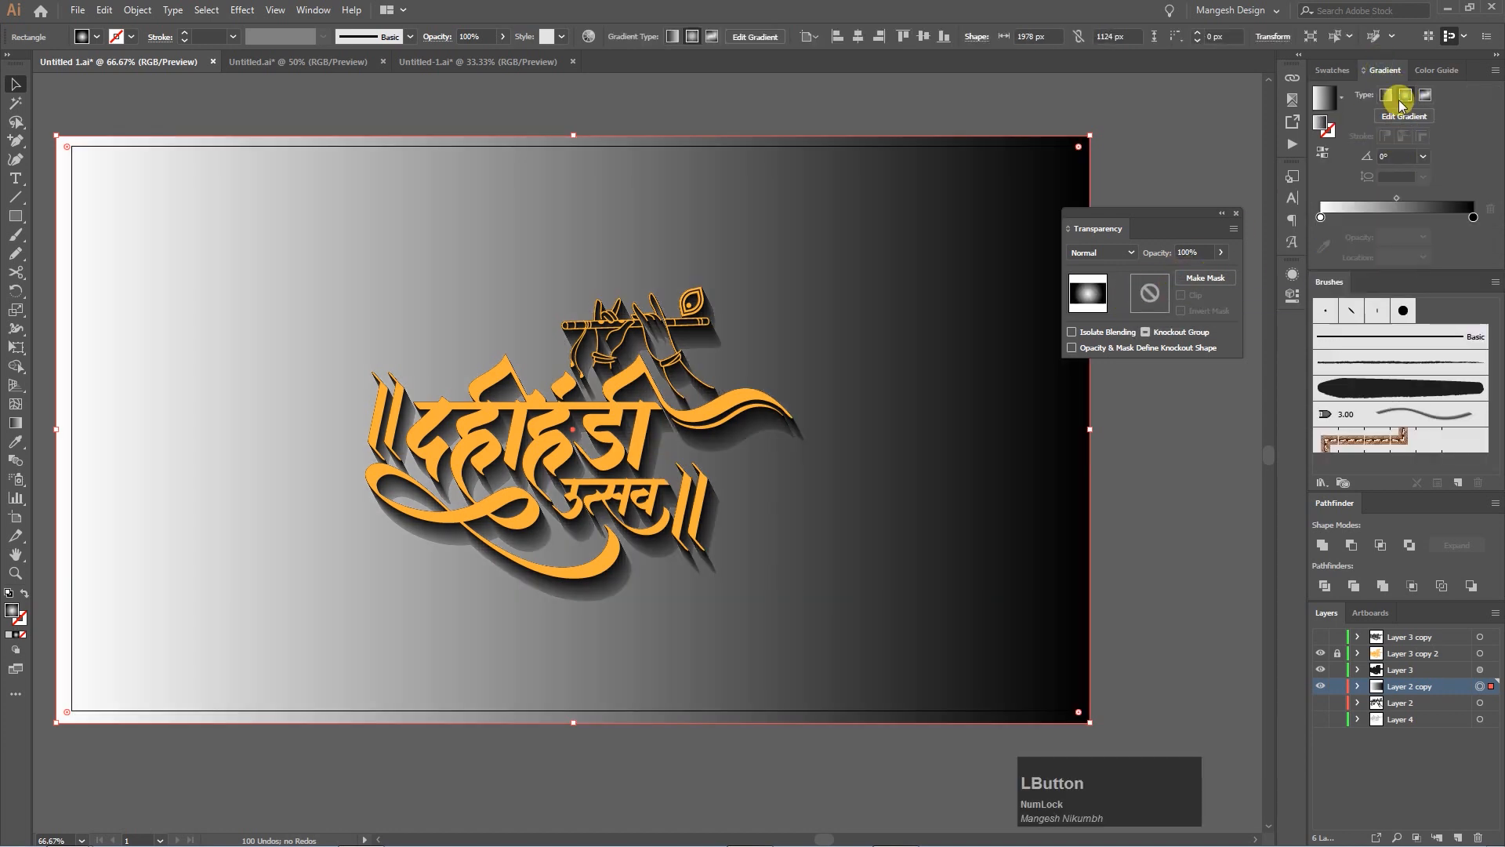
click(1404, 95)
click(1324, 153)
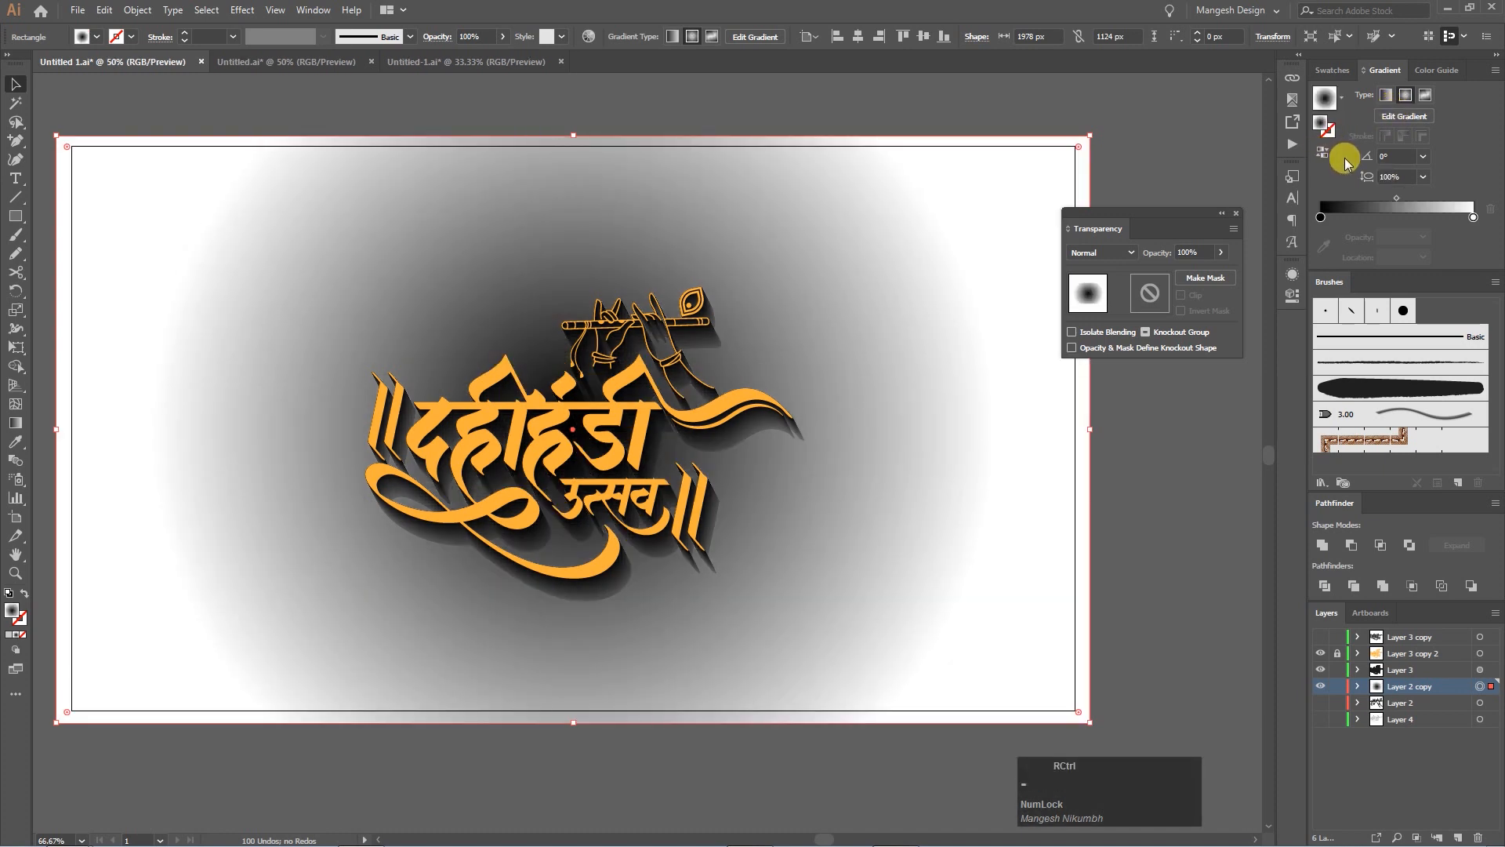
Stretch the background's radial gradient from the artboard's centre to well beyond its right edge with the Gradient tool.
key(ctrl+minus)
key(ctrl+minus)
key(g)
drag(619, 446, 1088, 424)
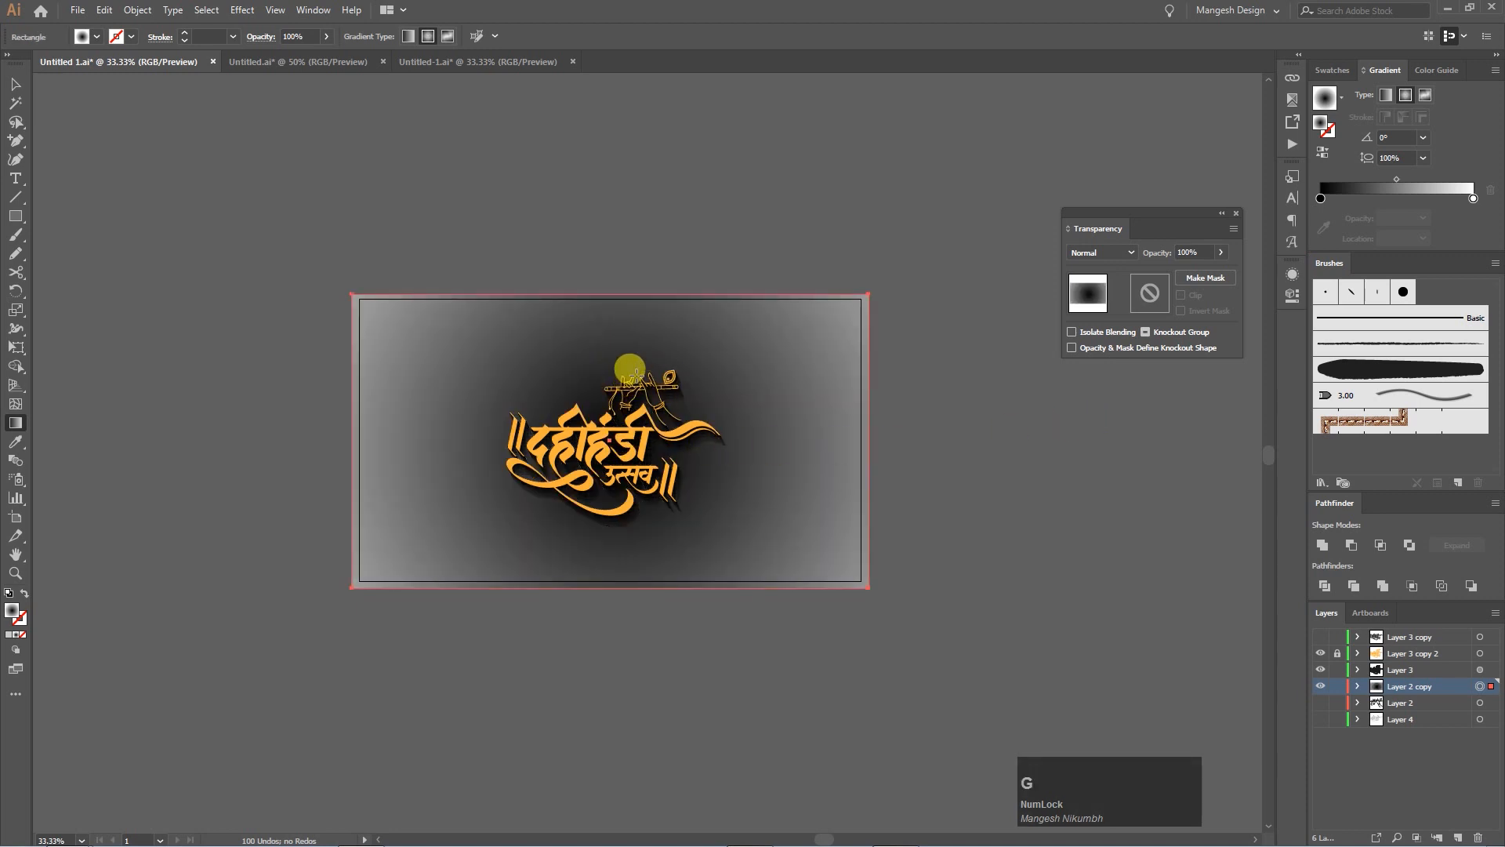
click(15, 84)
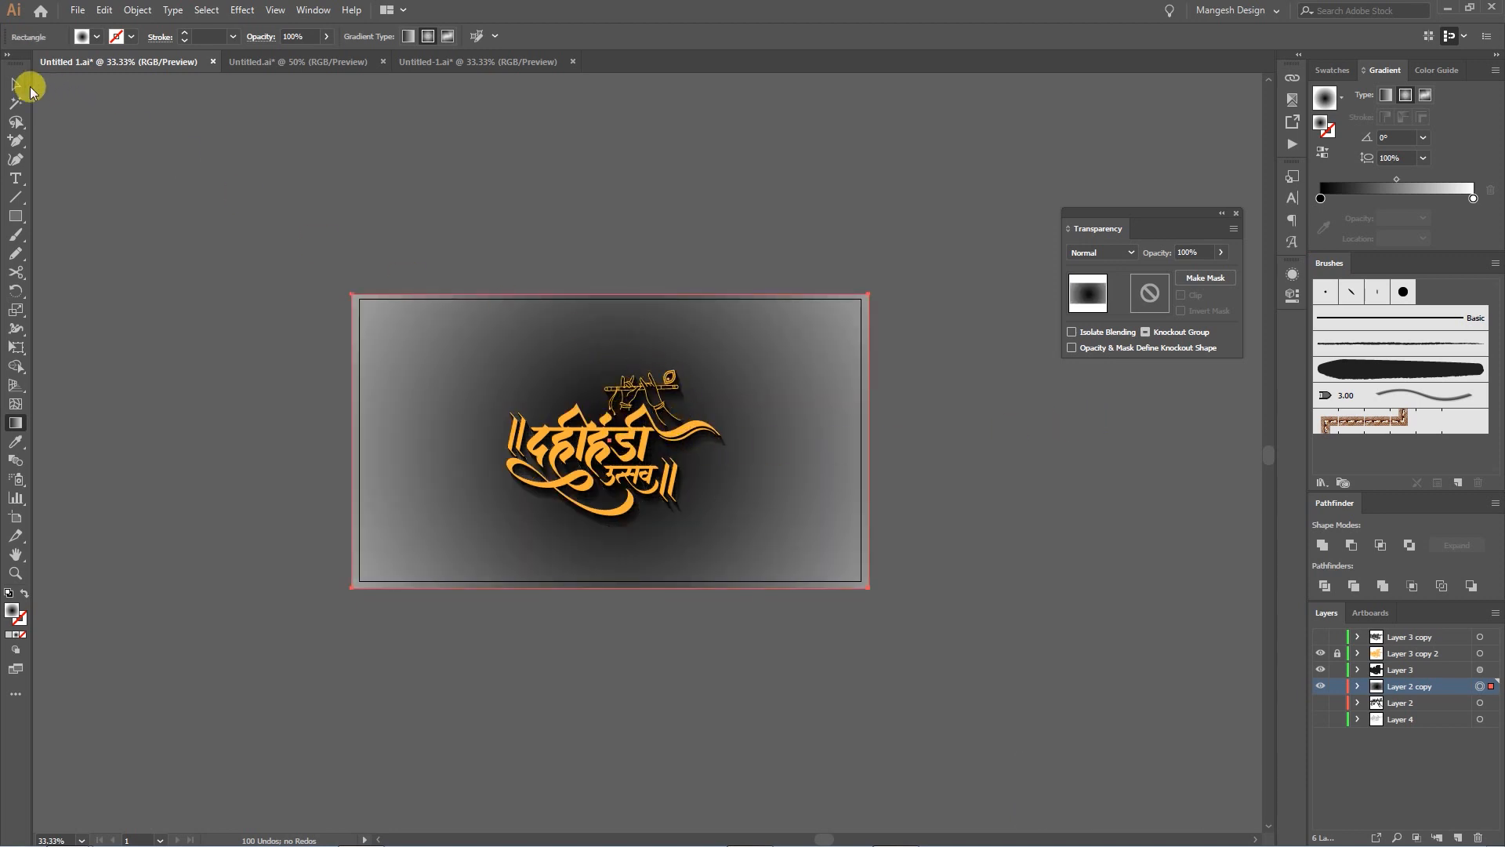
Deselect the background and turn on Trim View for the finished artwork.
click(682, 228)
key(ctrl+equal)
drag(1106, 487, 1120, 496)
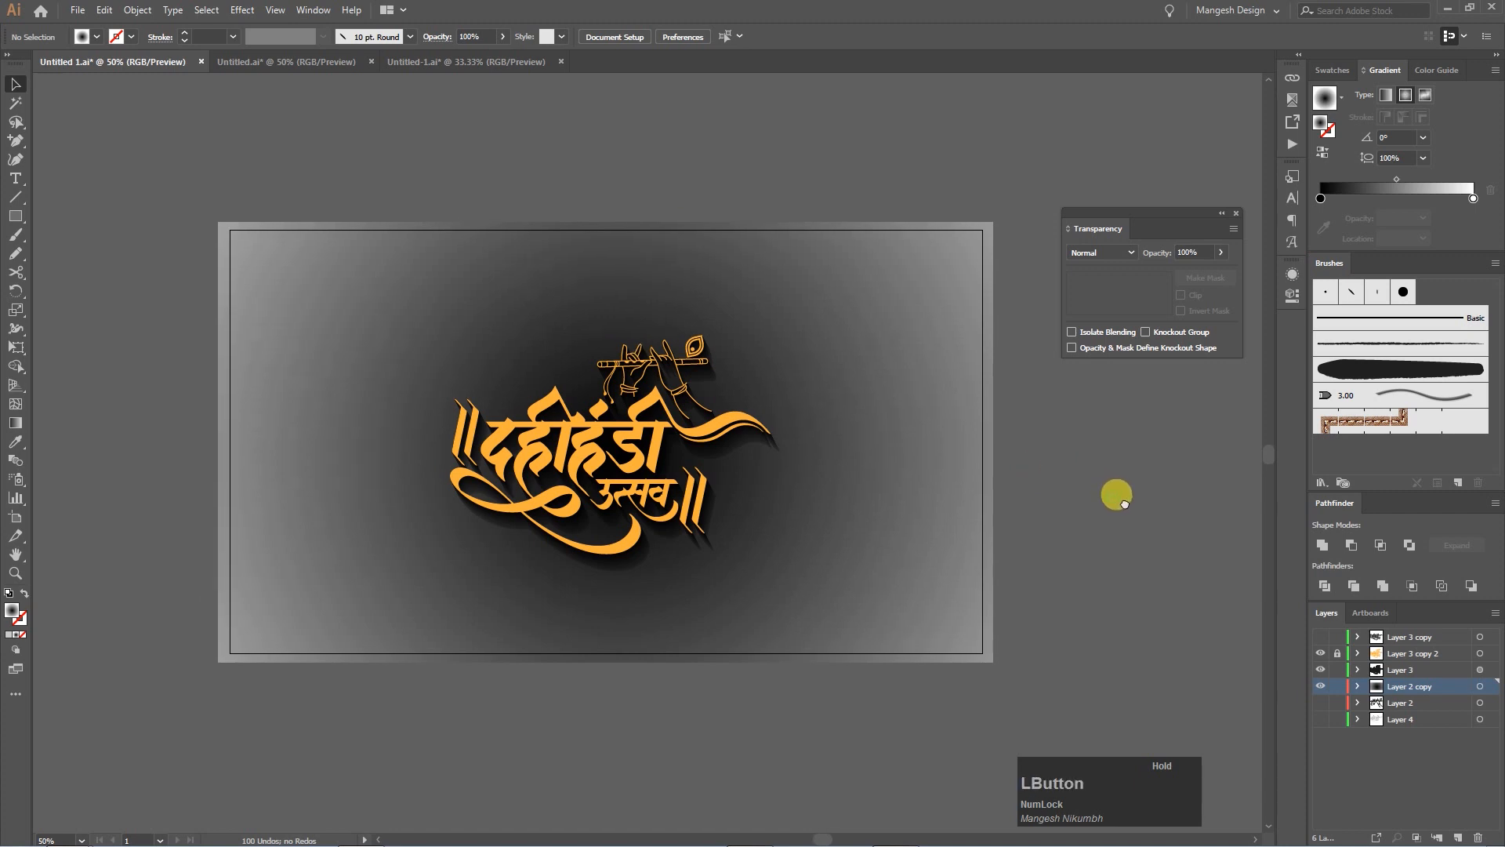
click(280, 10)
click(309, 102)
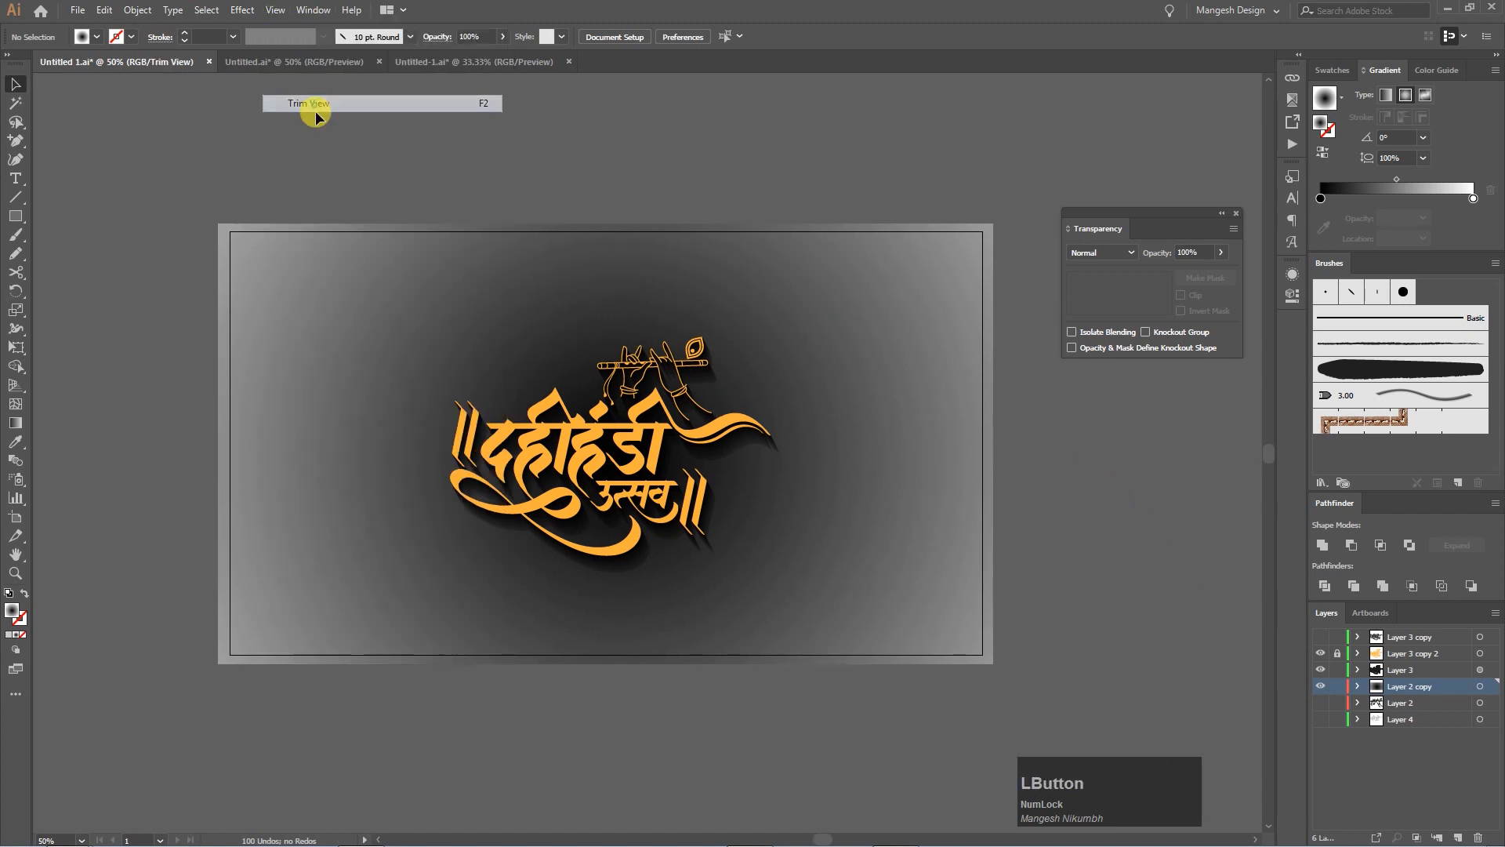
Unlock Layer 3 copy 2 and recolour all of its calligraphy and flute artwork with the bright yellow swatch.
click(1341, 653)
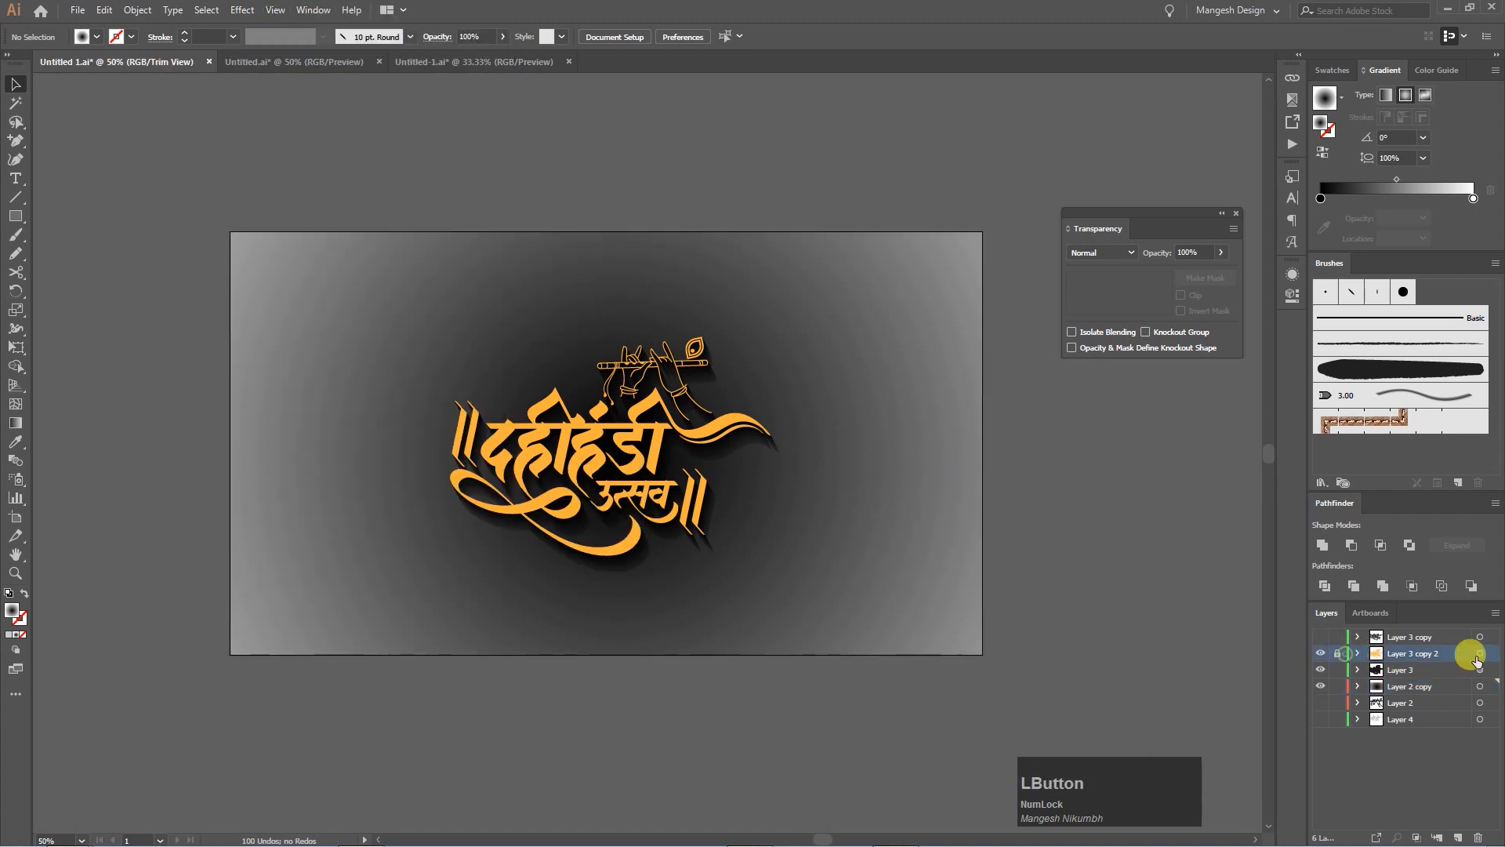
click(1334, 73)
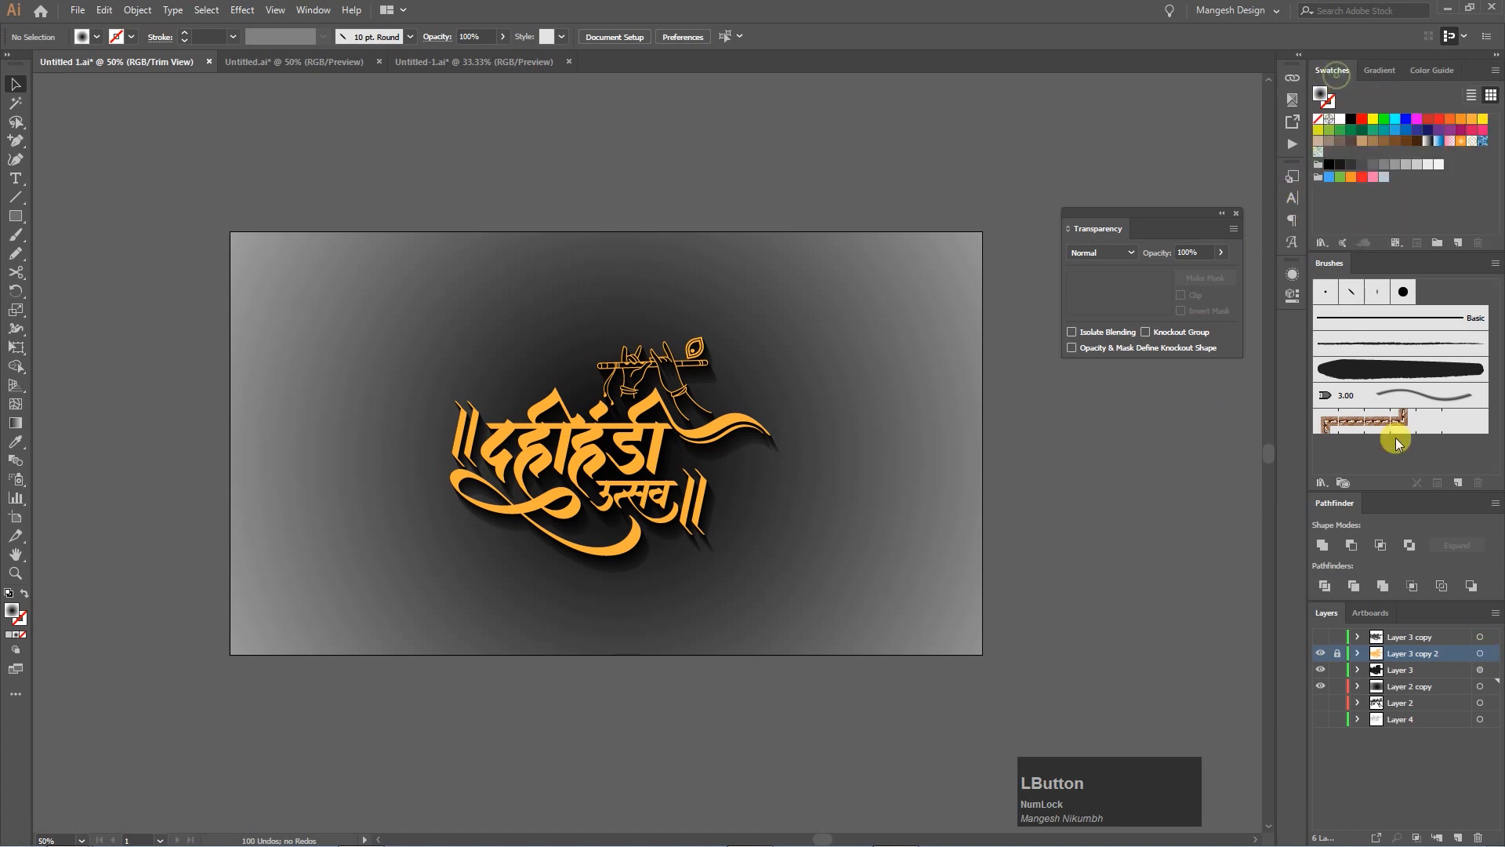
click(1480, 653)
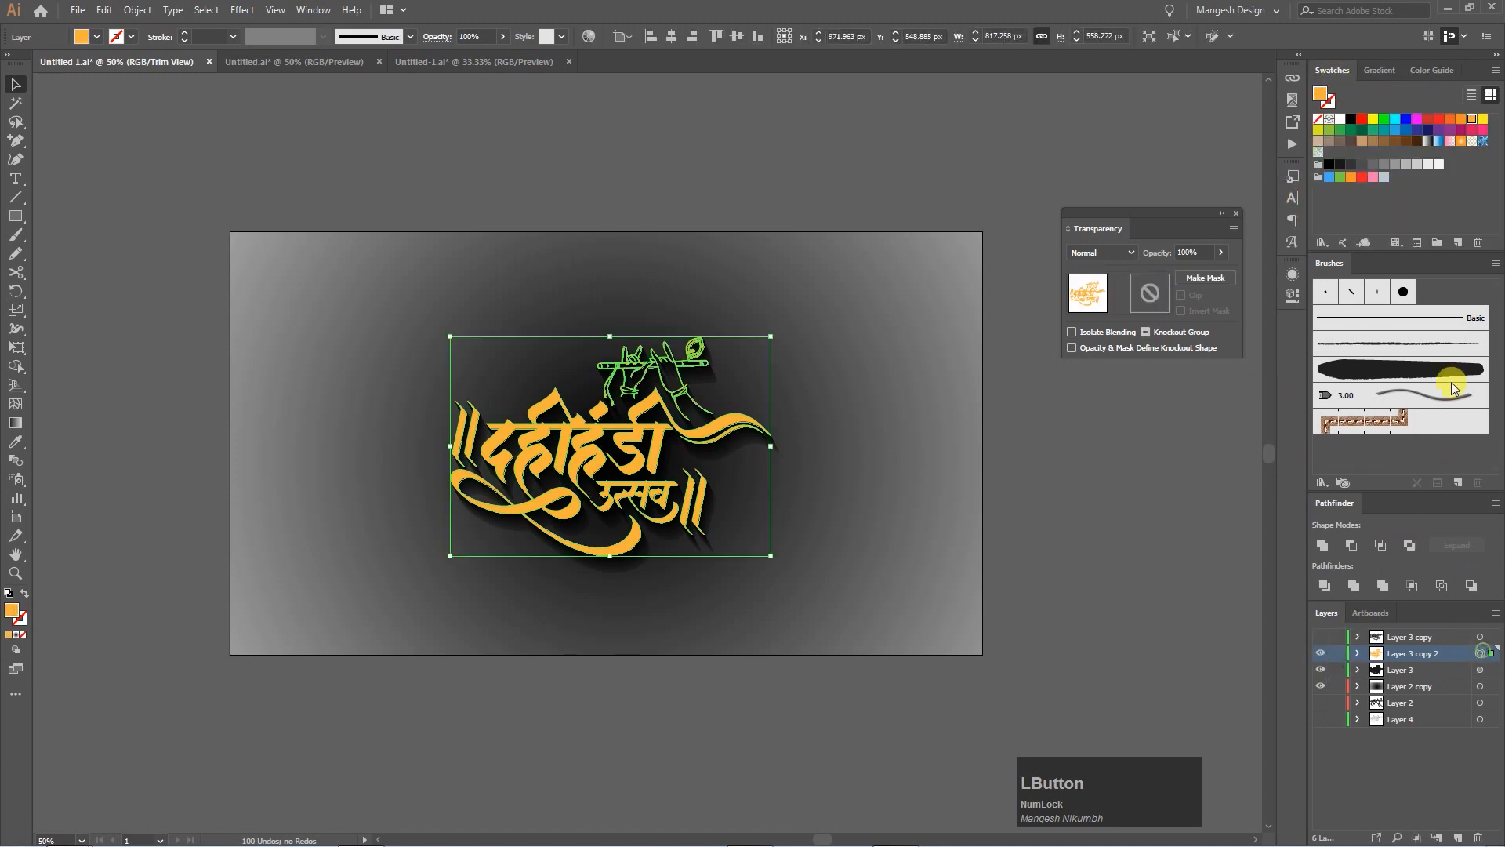
click(1481, 118)
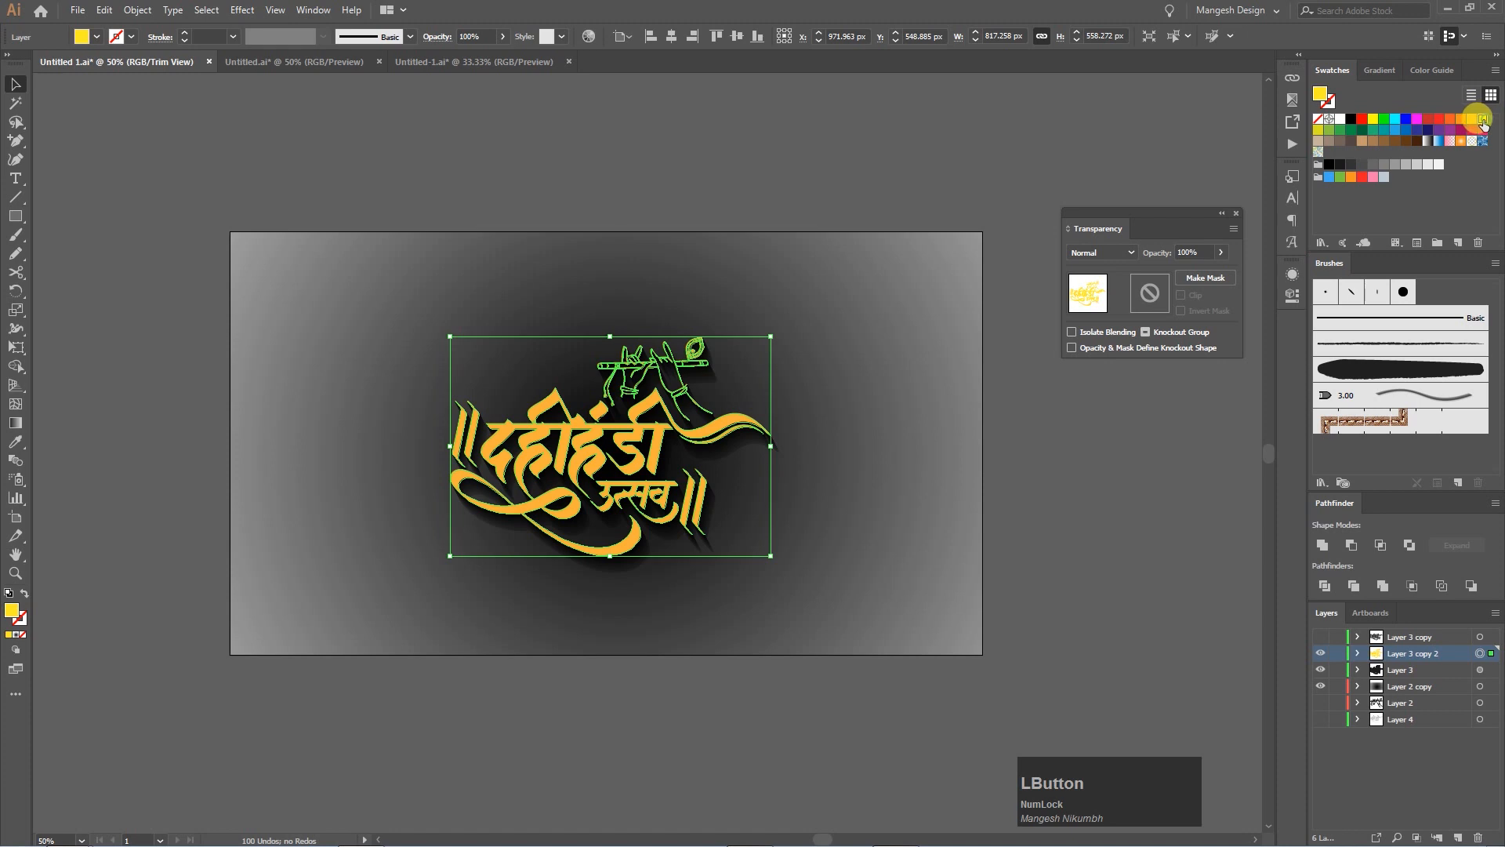
click(1131, 434)
key(ctrl+equal)
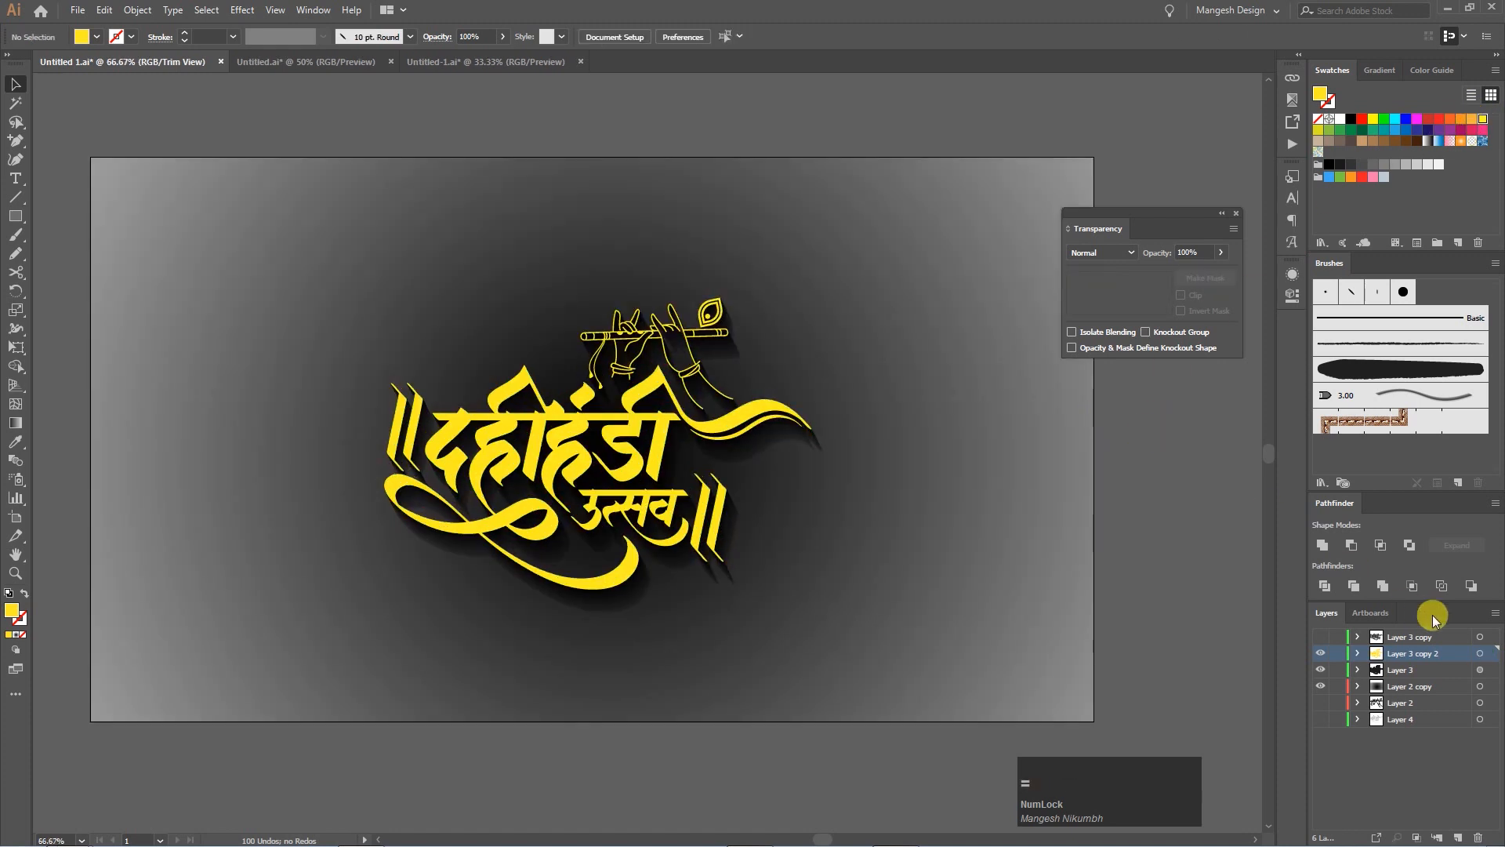
Fill the Layer 3 copy 2 artwork with light grey and show the deselected design fitted to the window with panels hidden.
click(1480, 653)
click(1405, 167)
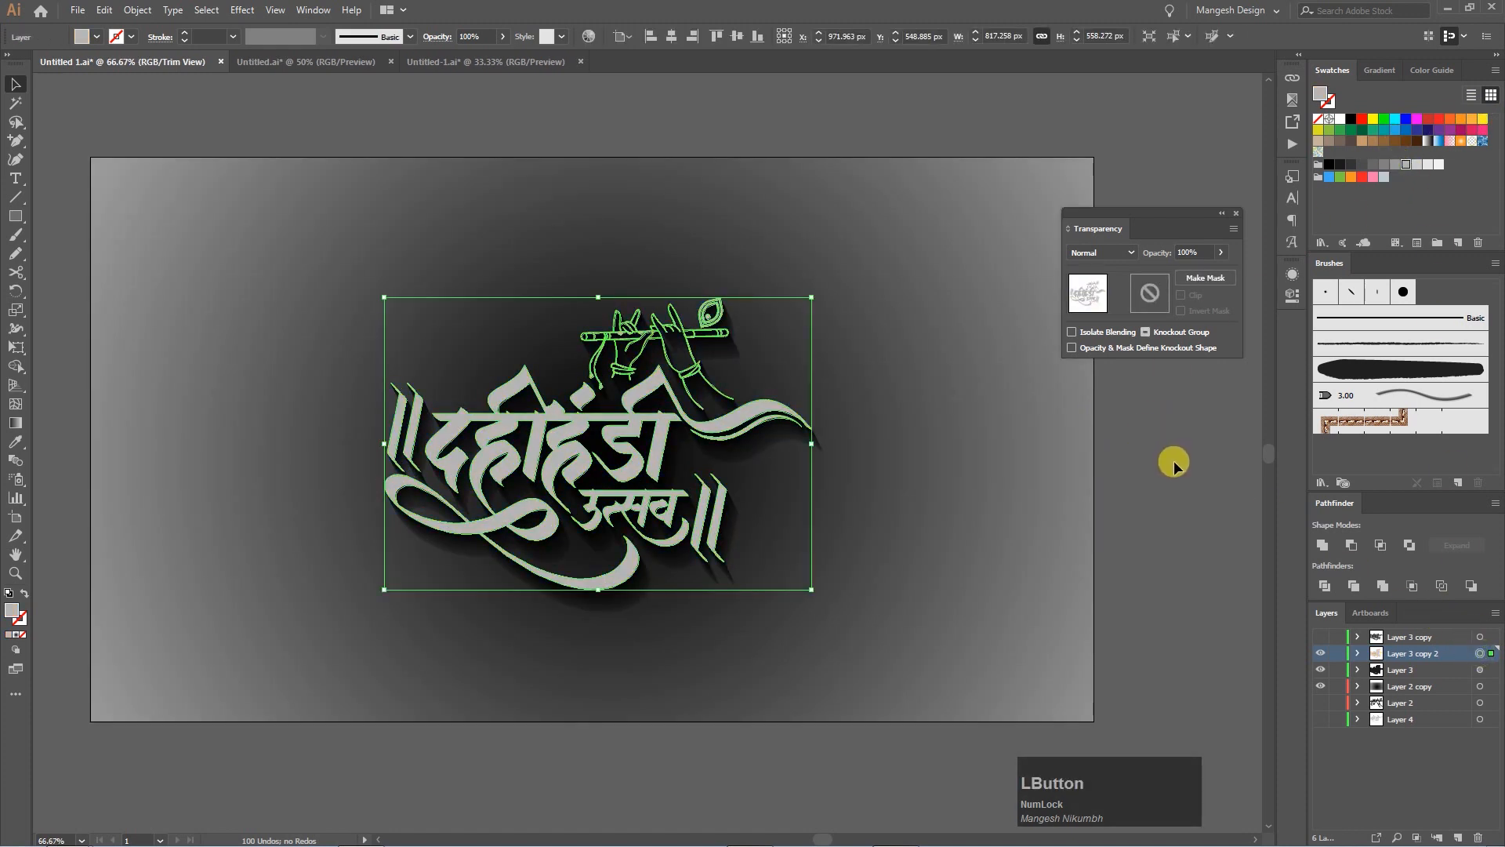
click(1169, 460)
key(Tab)
key(ctrl+0)
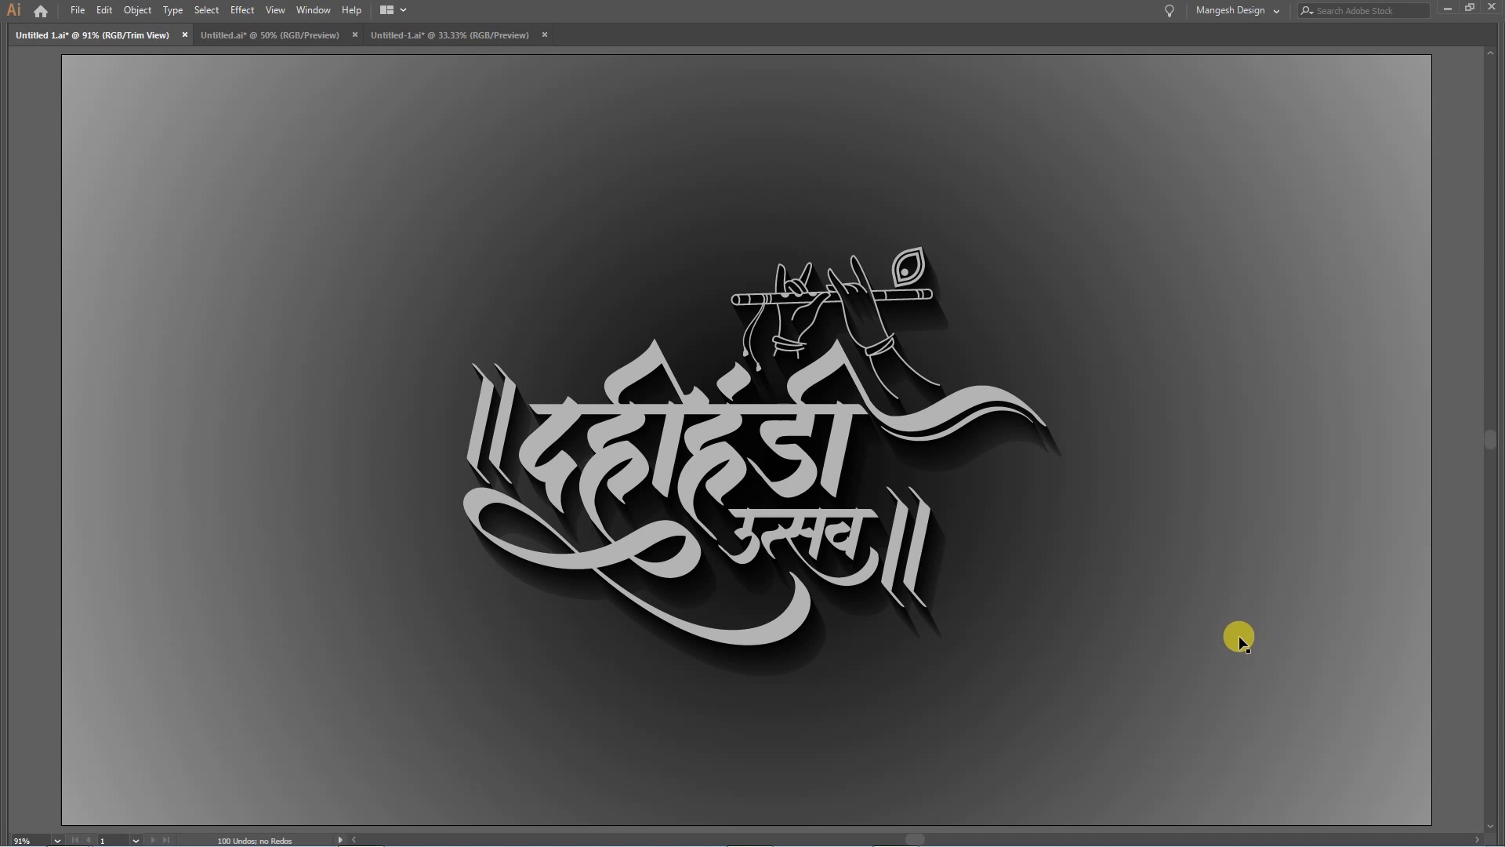